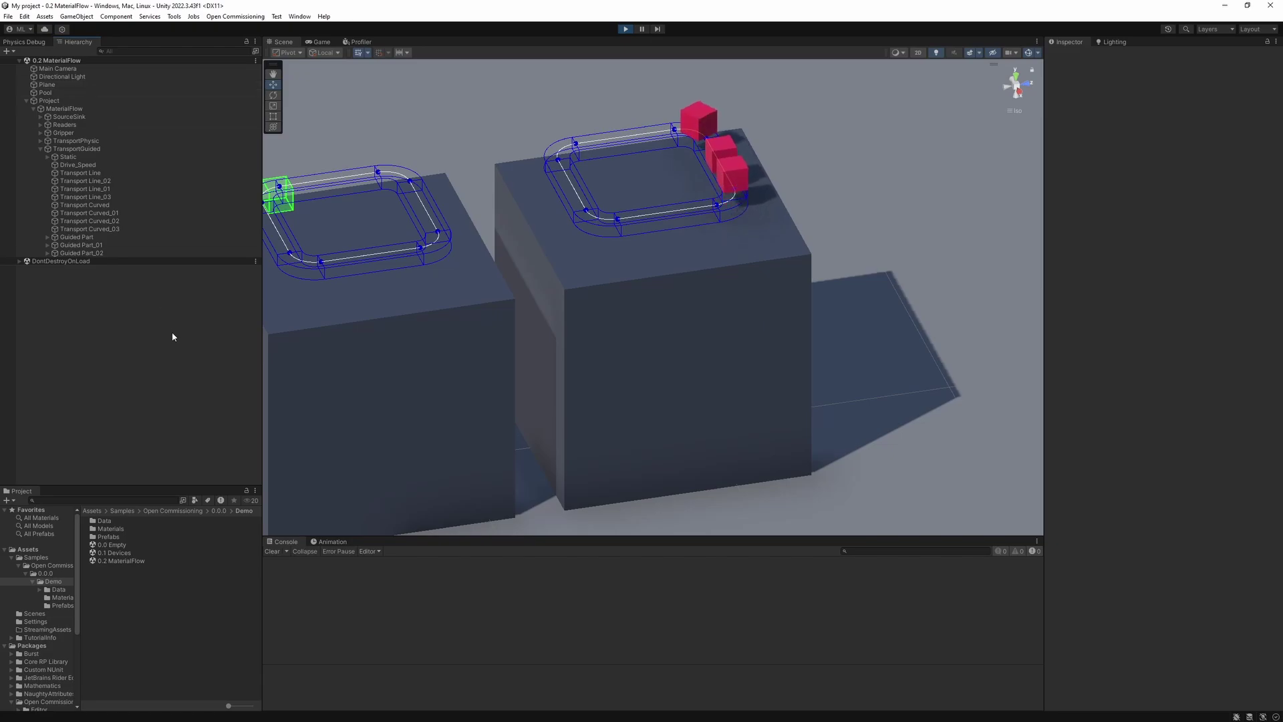
Step: Select the SourceSink object under MaterialFlow and focus the scene view on it
scroll(555, 299, "down", 5)
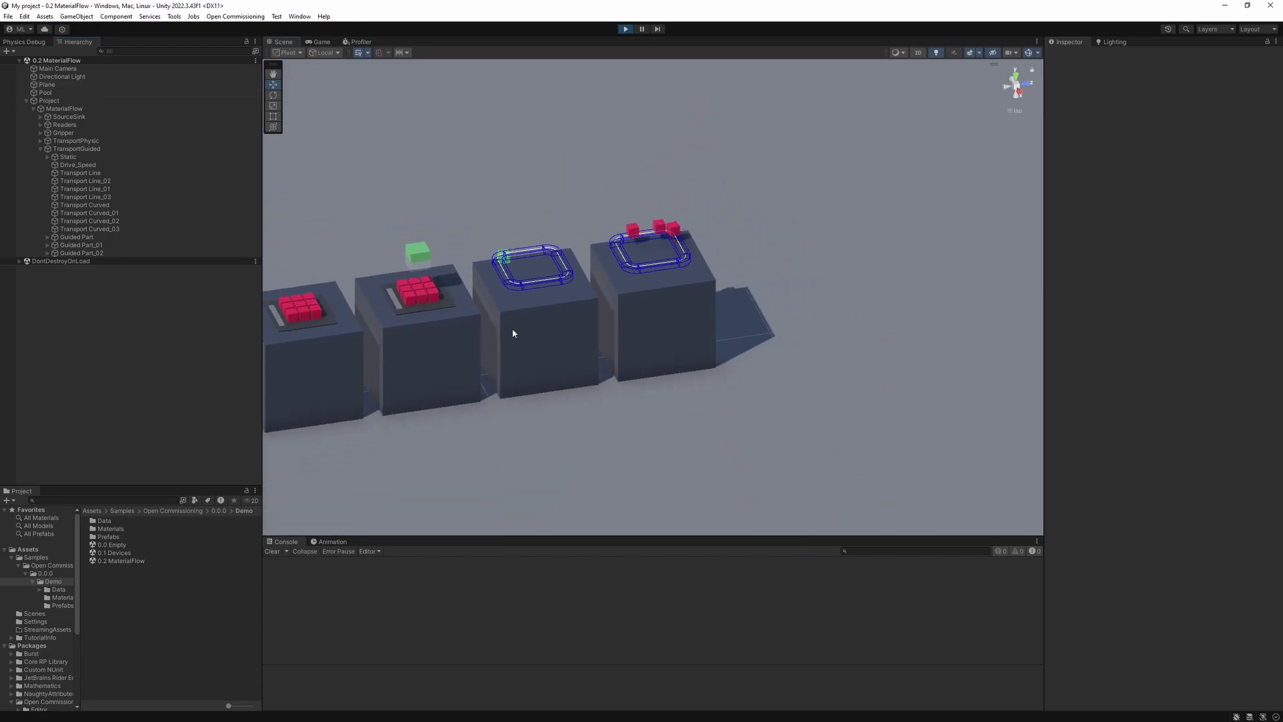
middle_click_drag(513, 329, 754, 315)
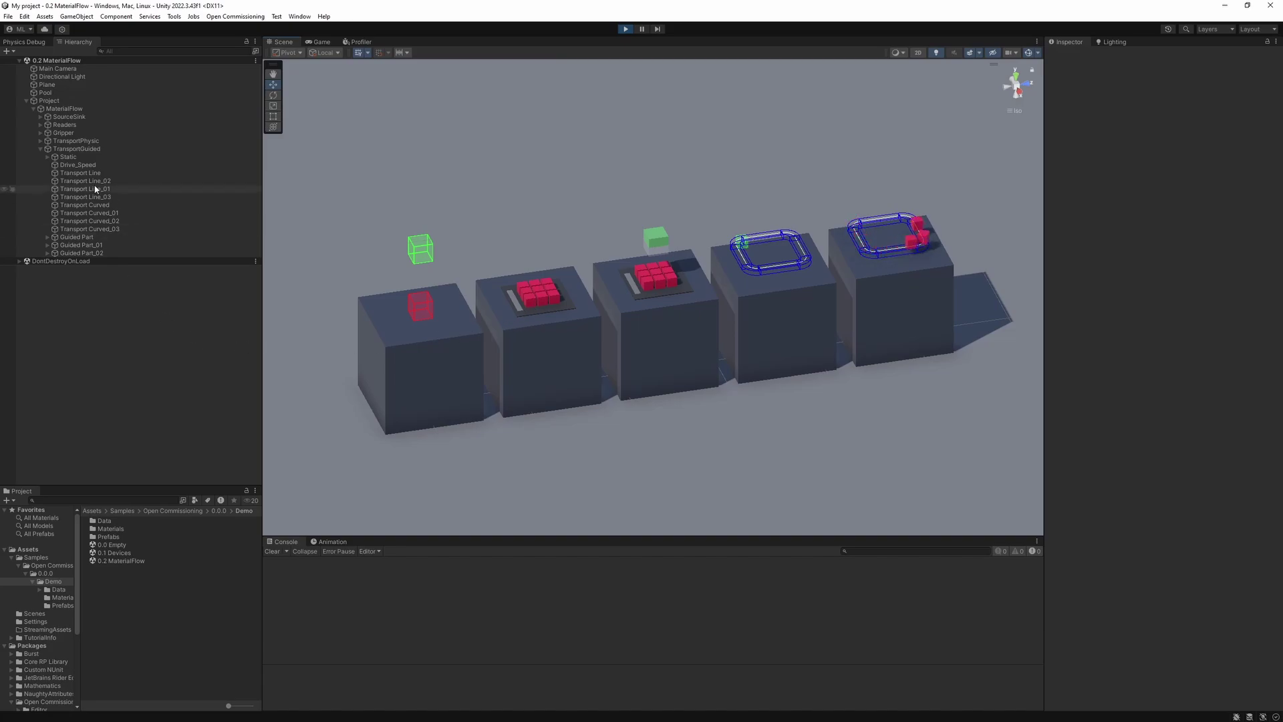
left_click(69, 117)
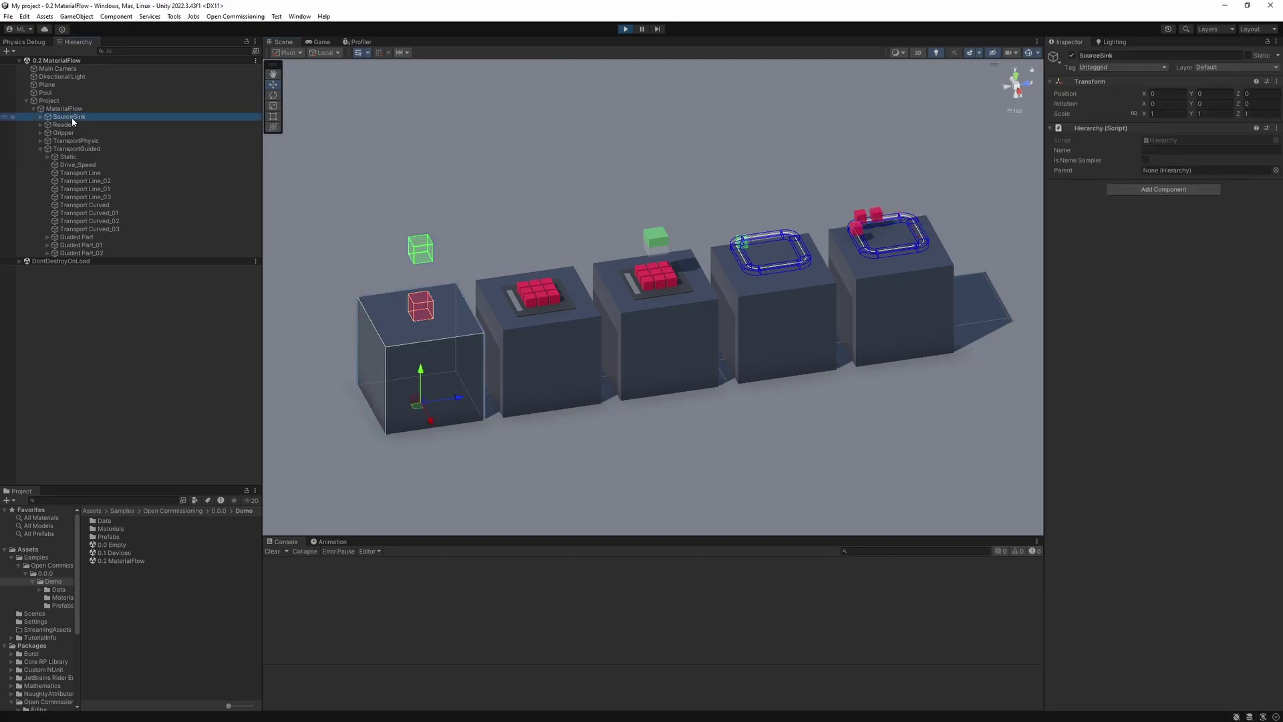
key("f")
left_click(490, 208)
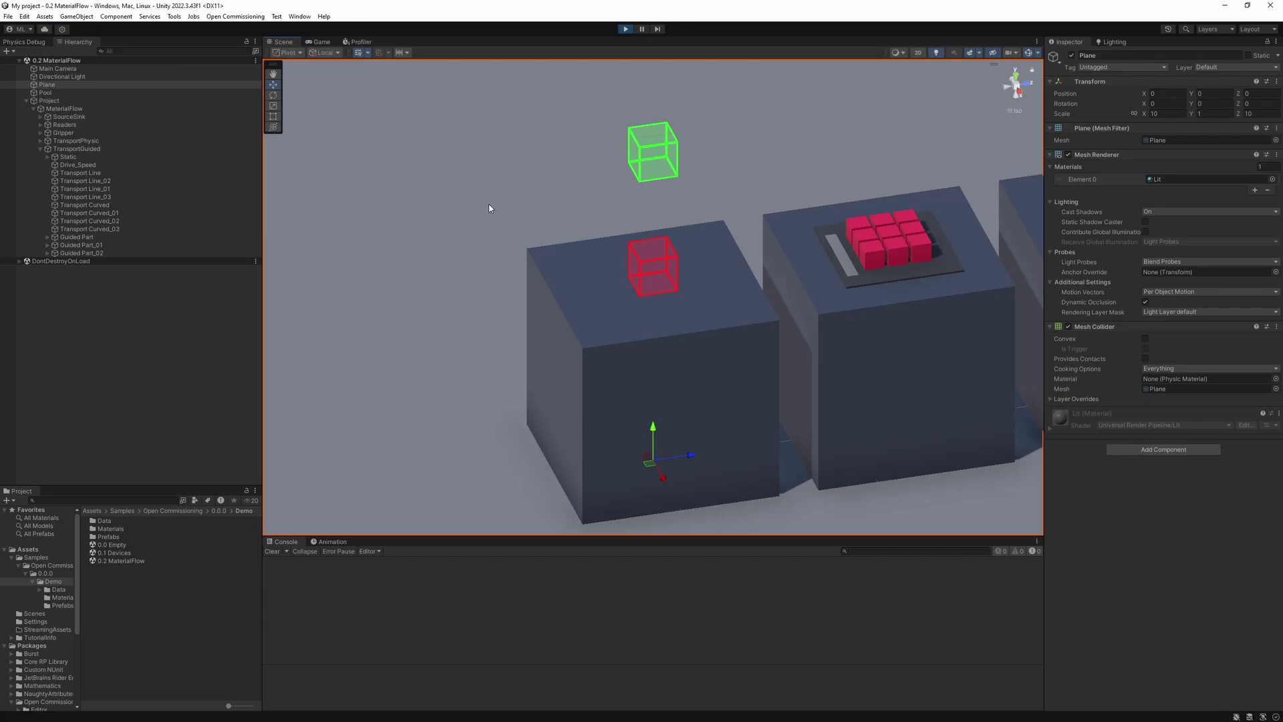
Step: Place the Part A prefab from the demo's Prefabs folder on top of the SourceSink block
left_click(15, 59)
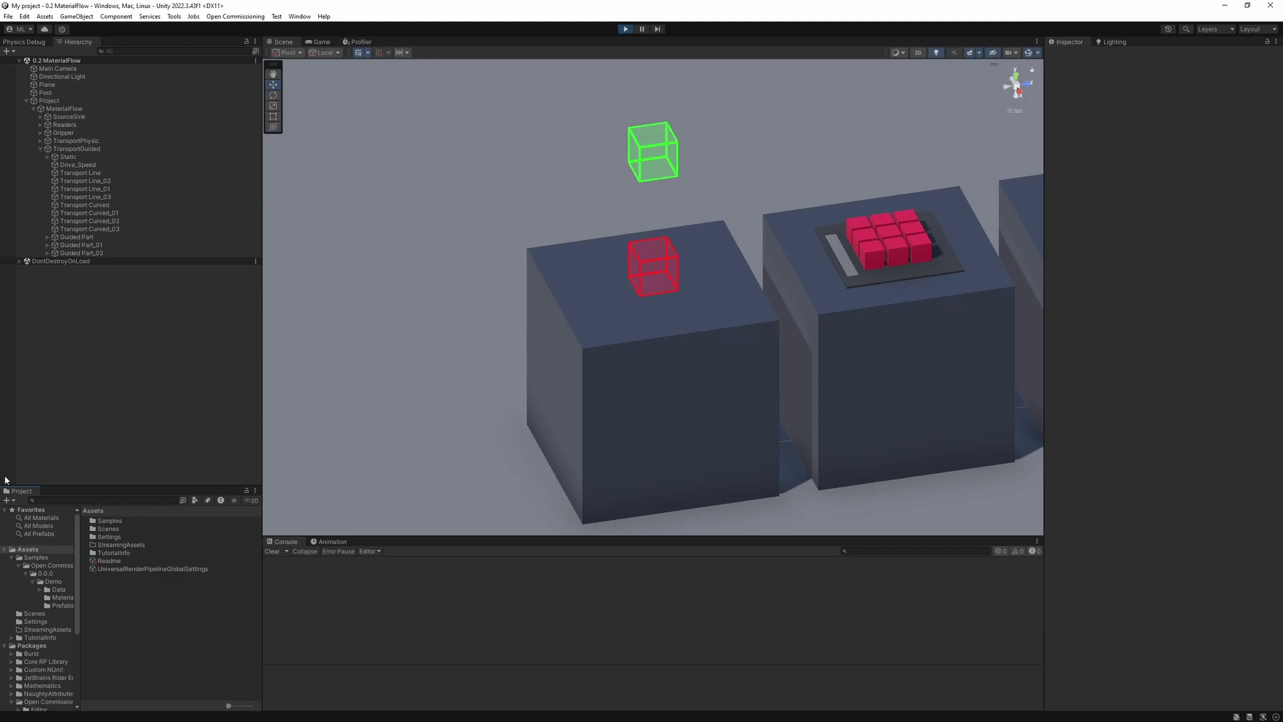
left_click(65, 607)
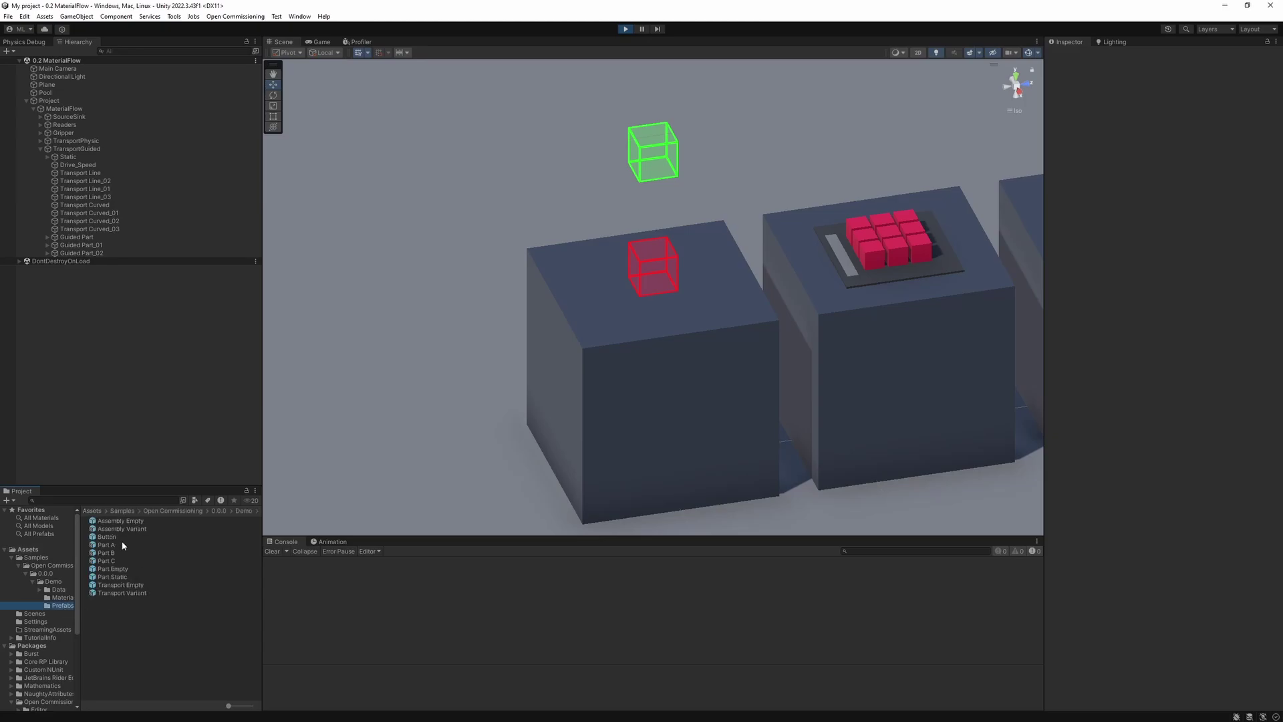
mouse_move(108, 546)
left_mouse_down()
mouse_move(455, 422)
mouse_move(609, 320)
left_mouse_up()
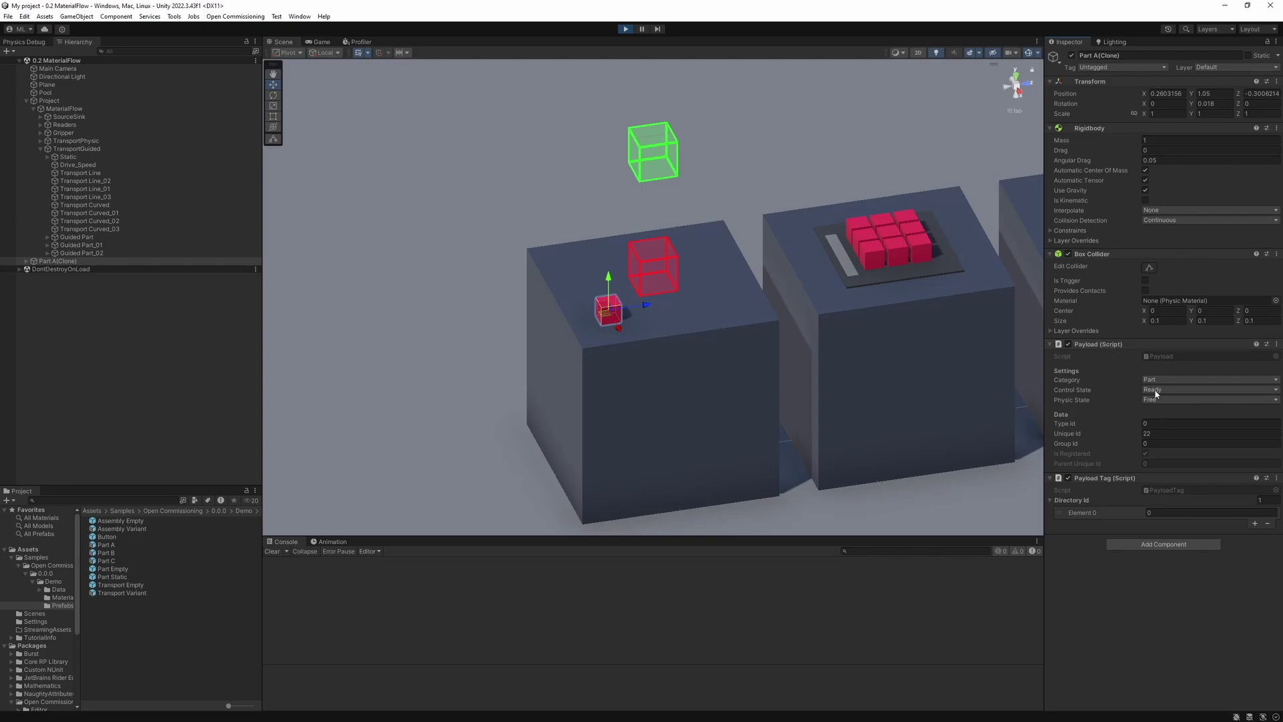
Step: Examine the placed part's Payload settings: Category, Type Id, Unique Id and Group Id
left_click(1174, 379)
left_click(1071, 410)
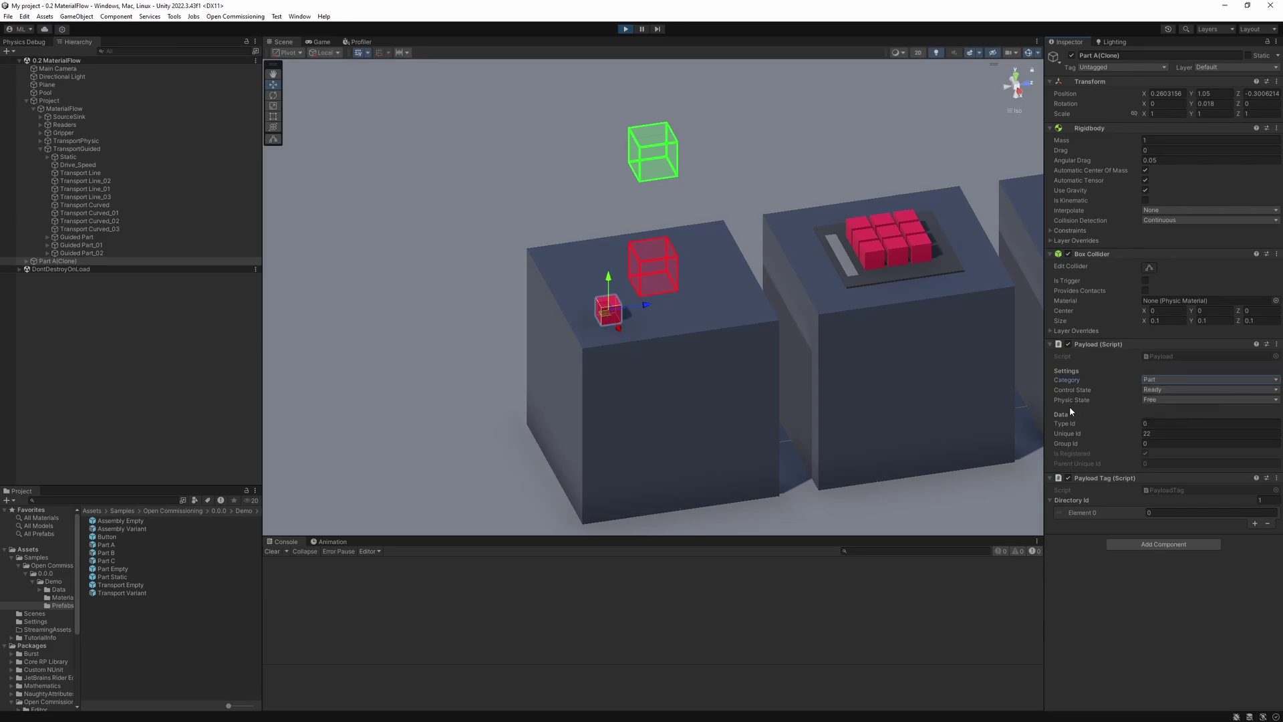
left_click(1153, 424)
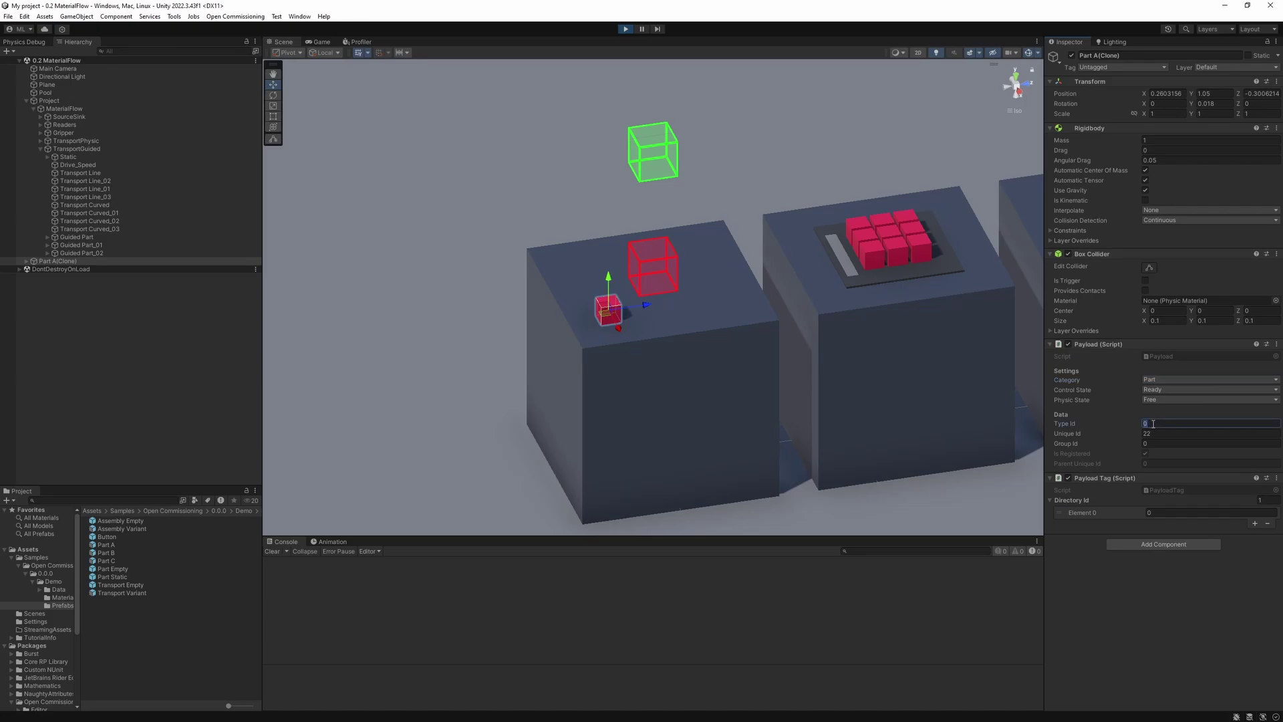
left_click(1156, 434)
left_click(1163, 434)
left_click(1159, 445)
Step: Delete the placed Part A clone from the scene
left_click(136, 316)
left_click(62, 261)
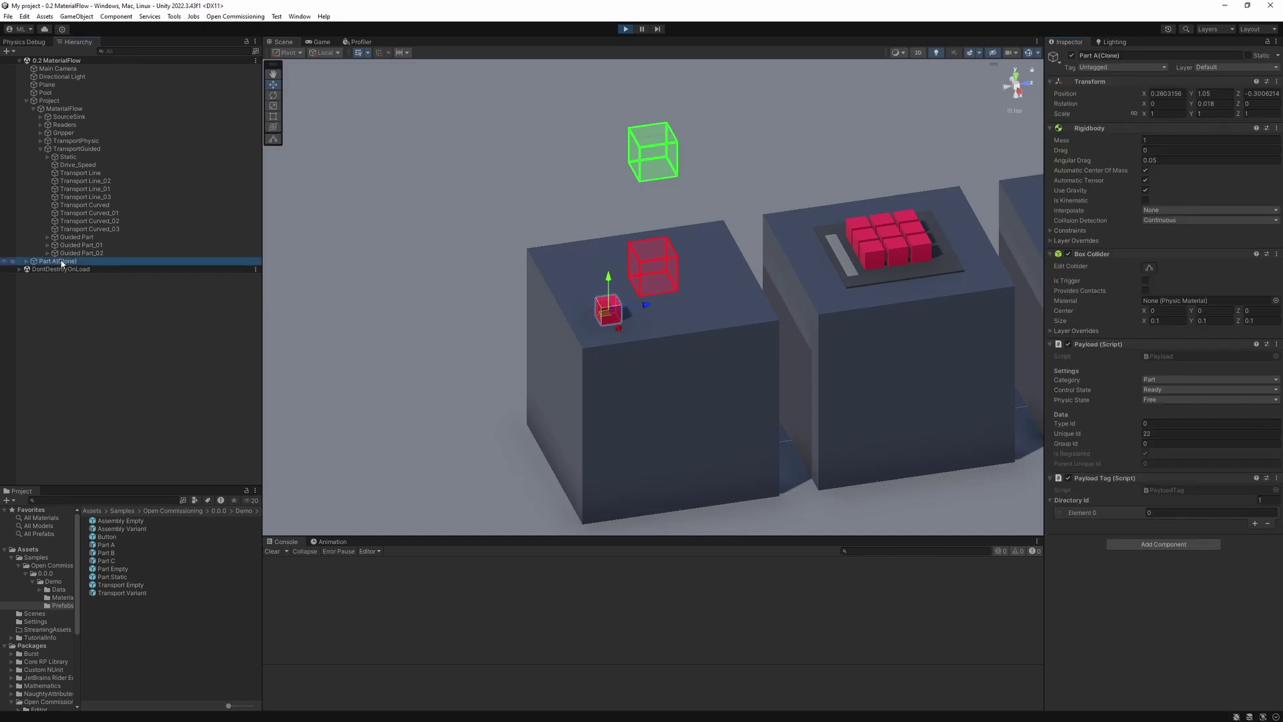
key("Delete")
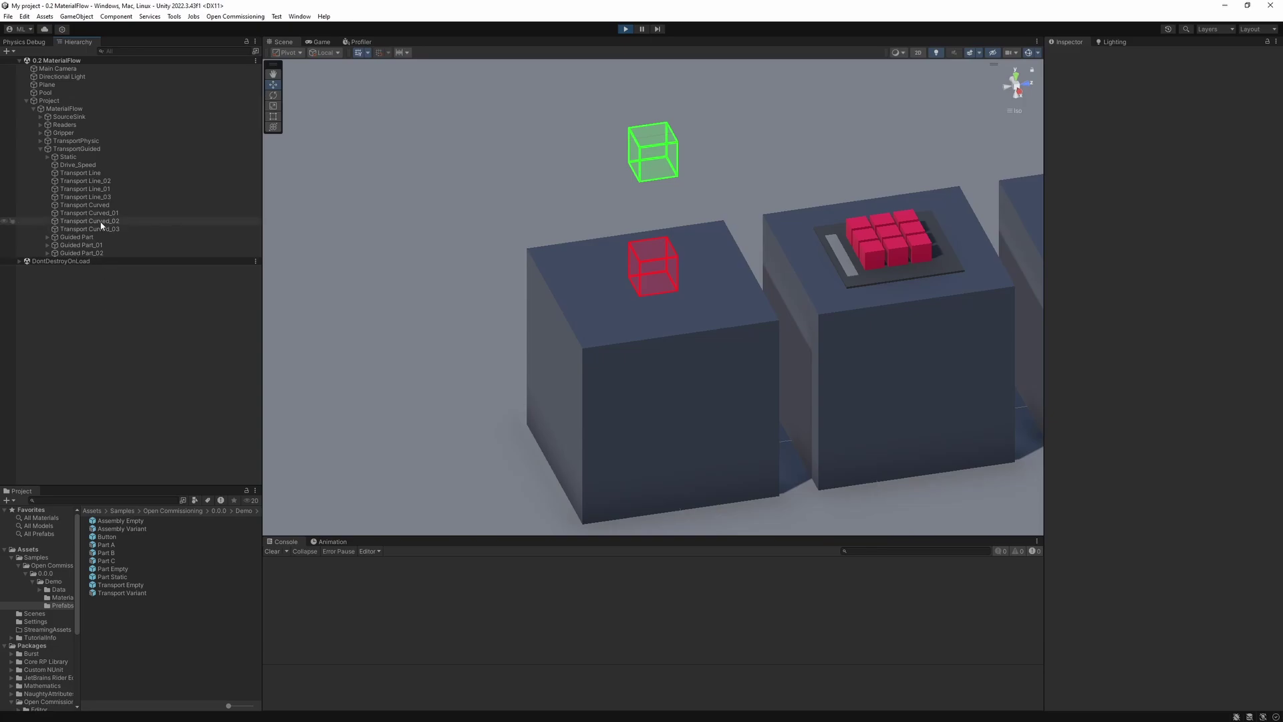
Step: Select the Source inside SourceSink and have it create a part directly above the Sink
left_click(64, 117)
left_click(41, 117)
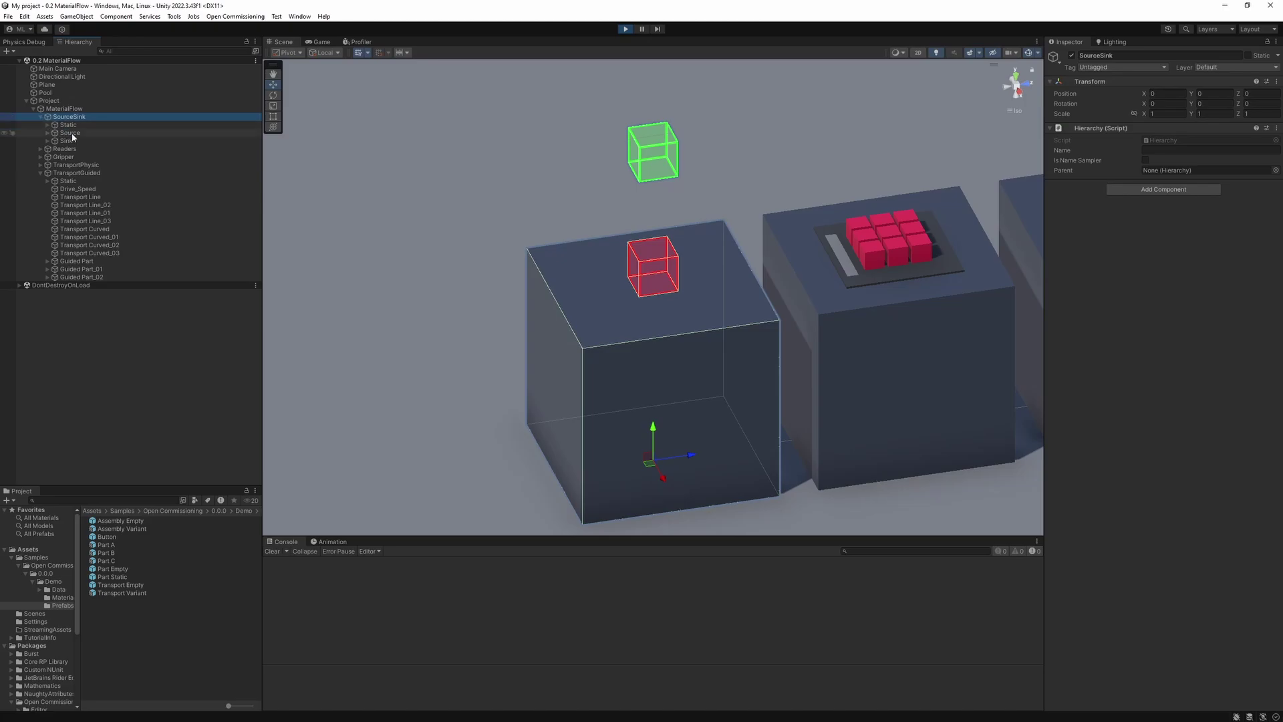
left_click(70, 132)
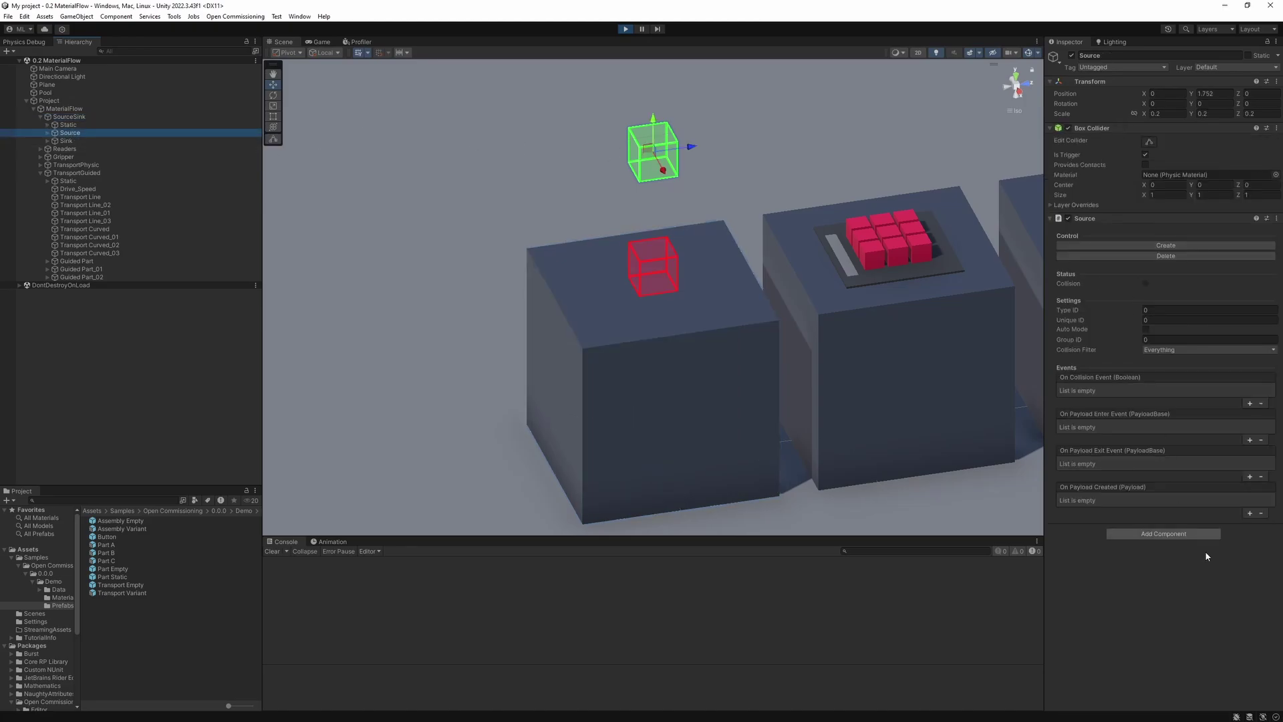
left_click(1268, 660)
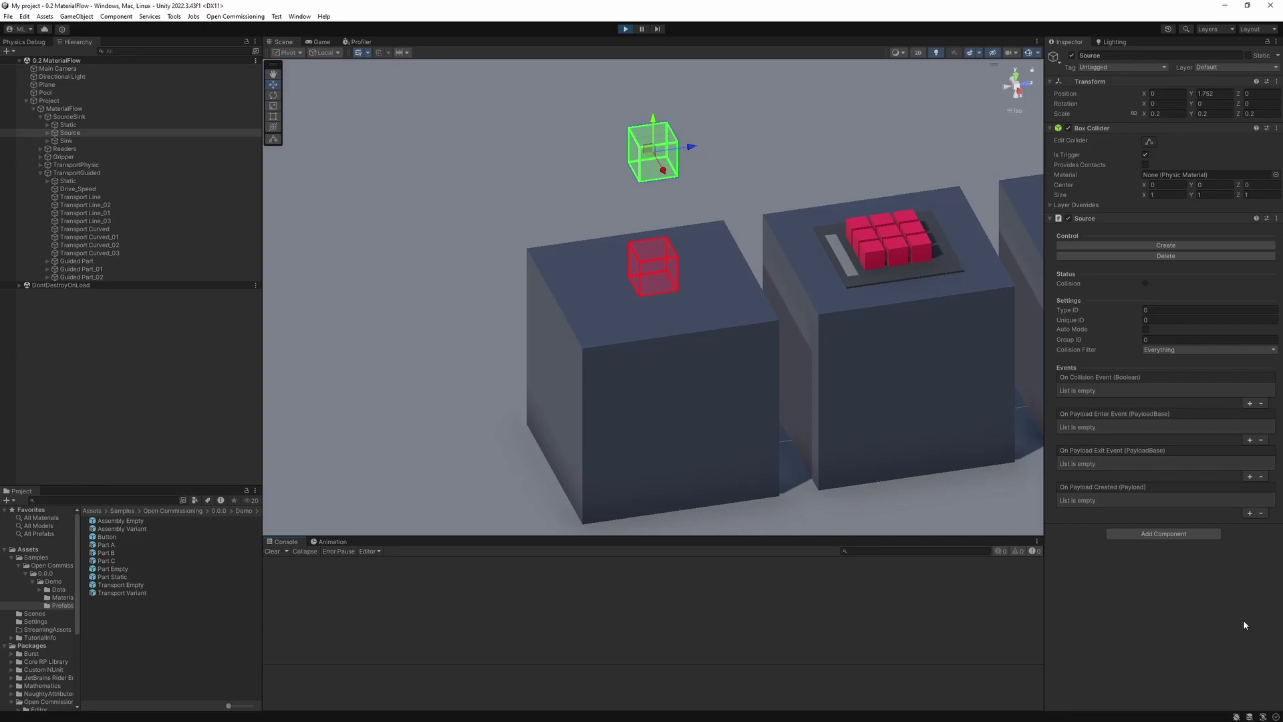
left_click(1171, 248)
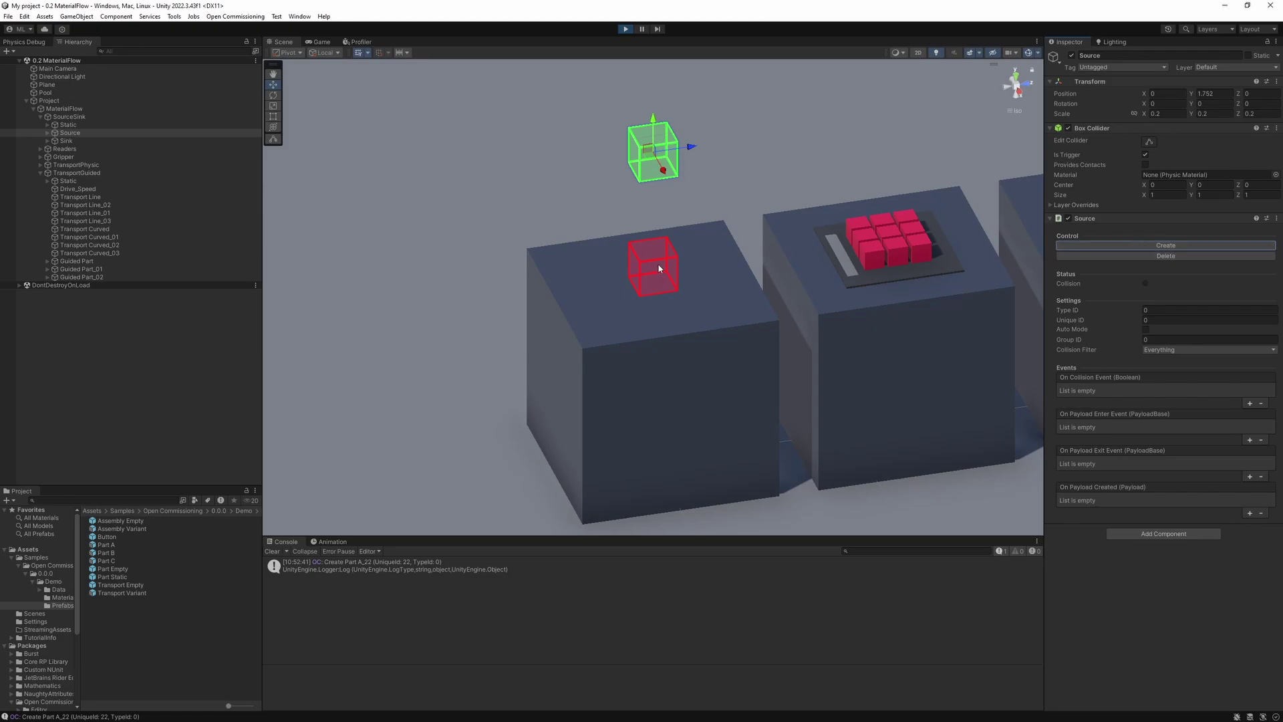
Step: Move the Source away from above the Sink to Z -0.31, create a part with it and select that part
left_click_drag(693, 150, 632, 172)
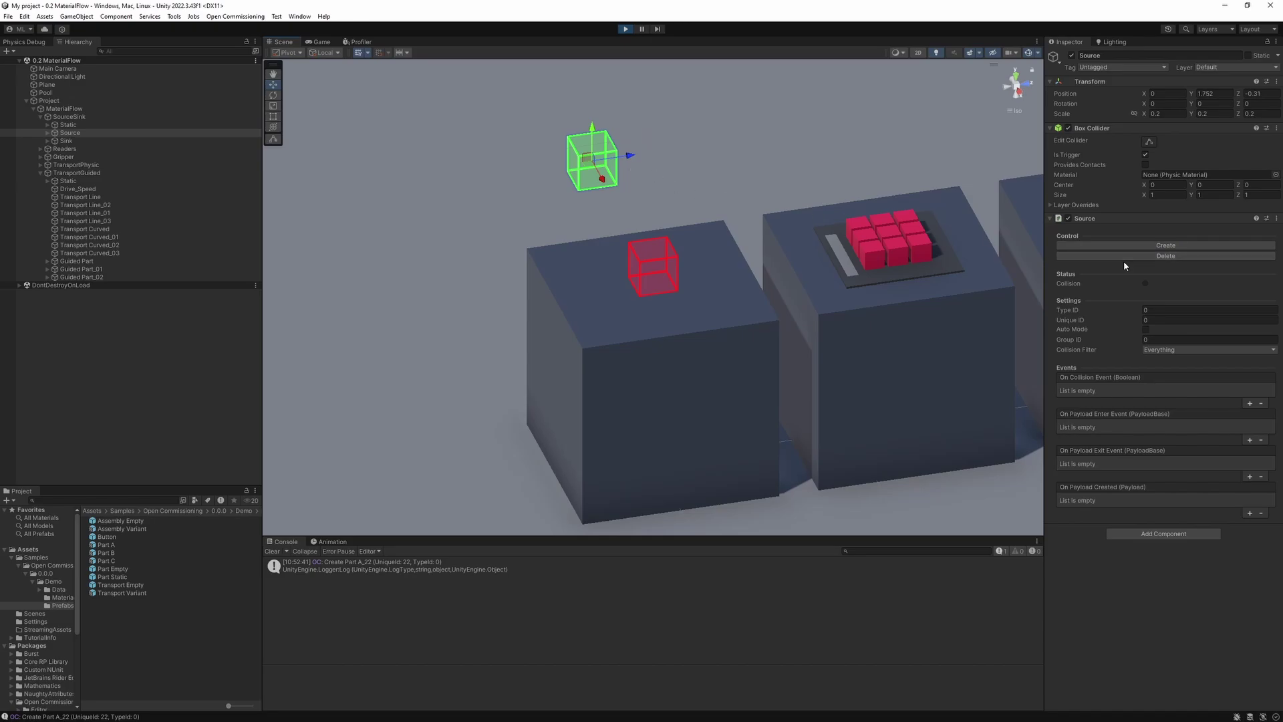
left_click(1159, 248)
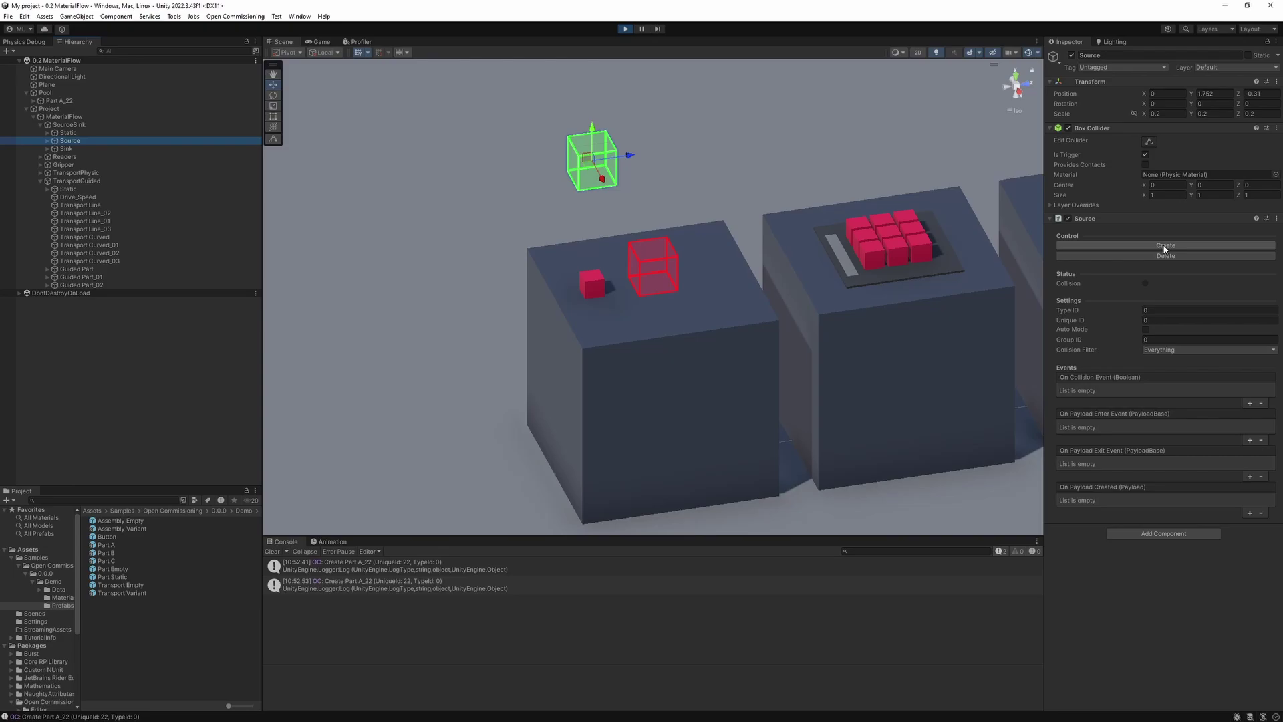
left_click(595, 283)
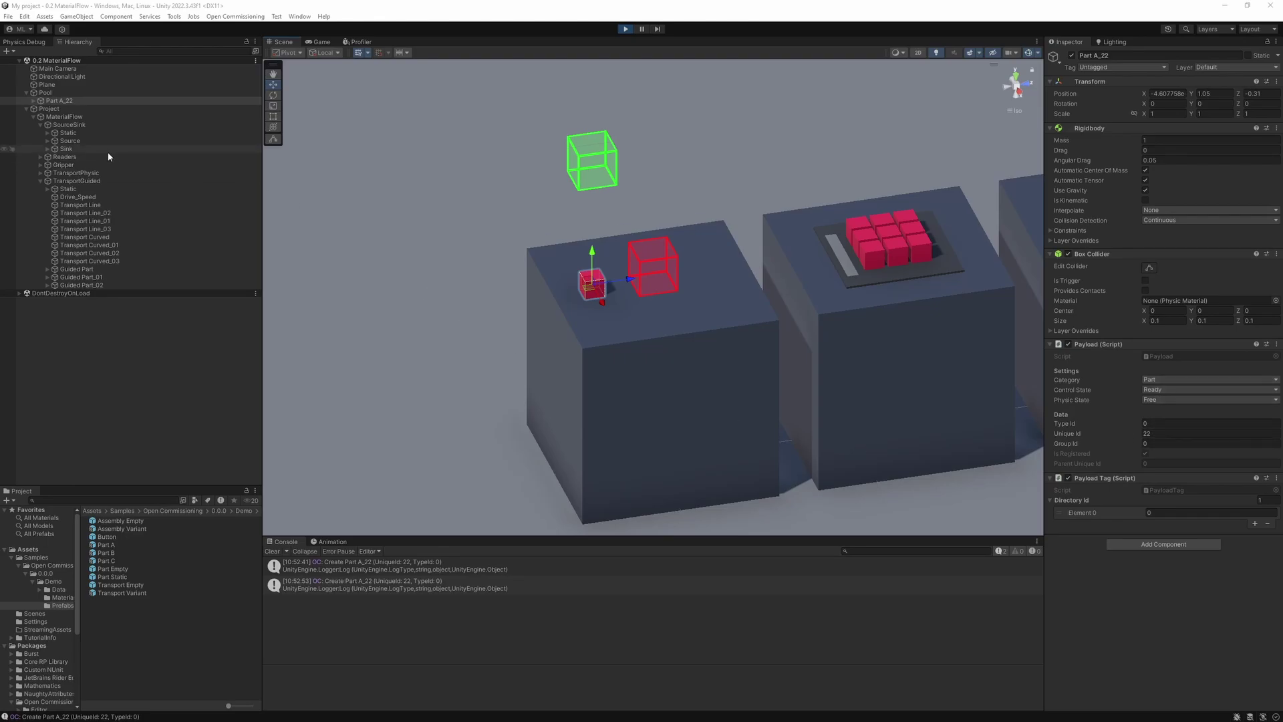
Step: Create a second part from the Source on top of the first and select the new part
left_click(72, 141)
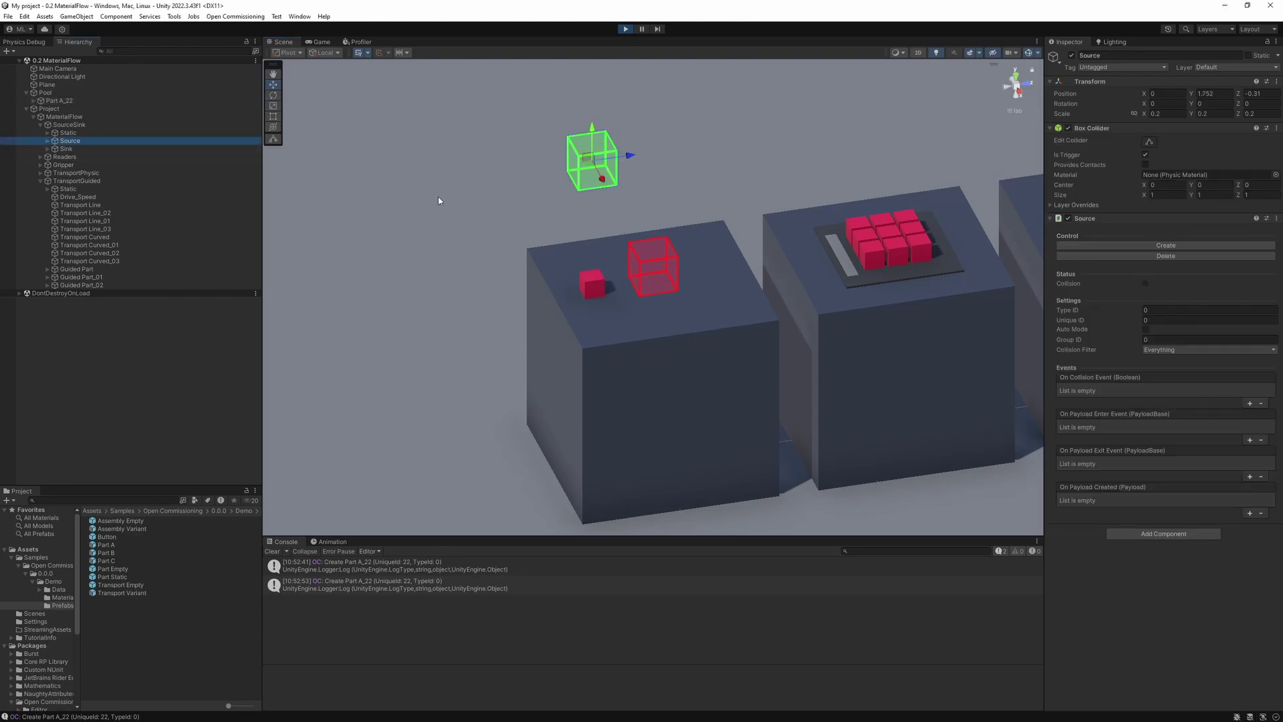
left_click(1136, 246)
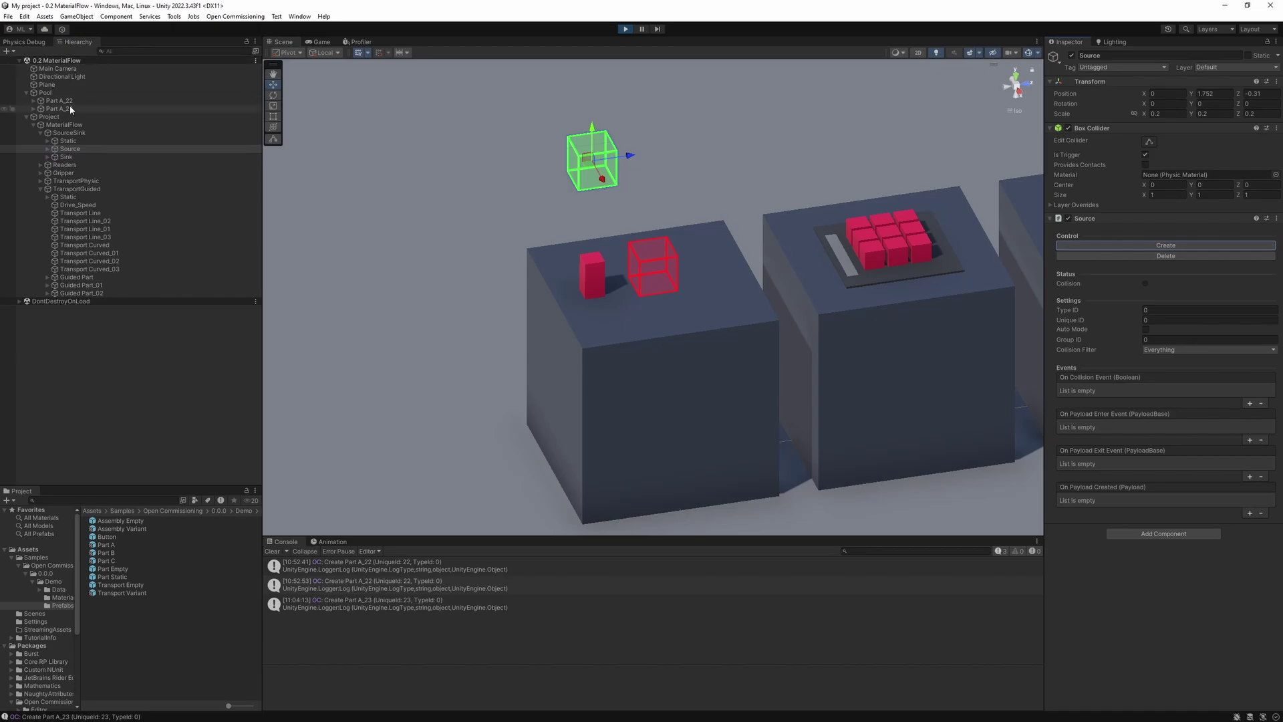
left_click(591, 272)
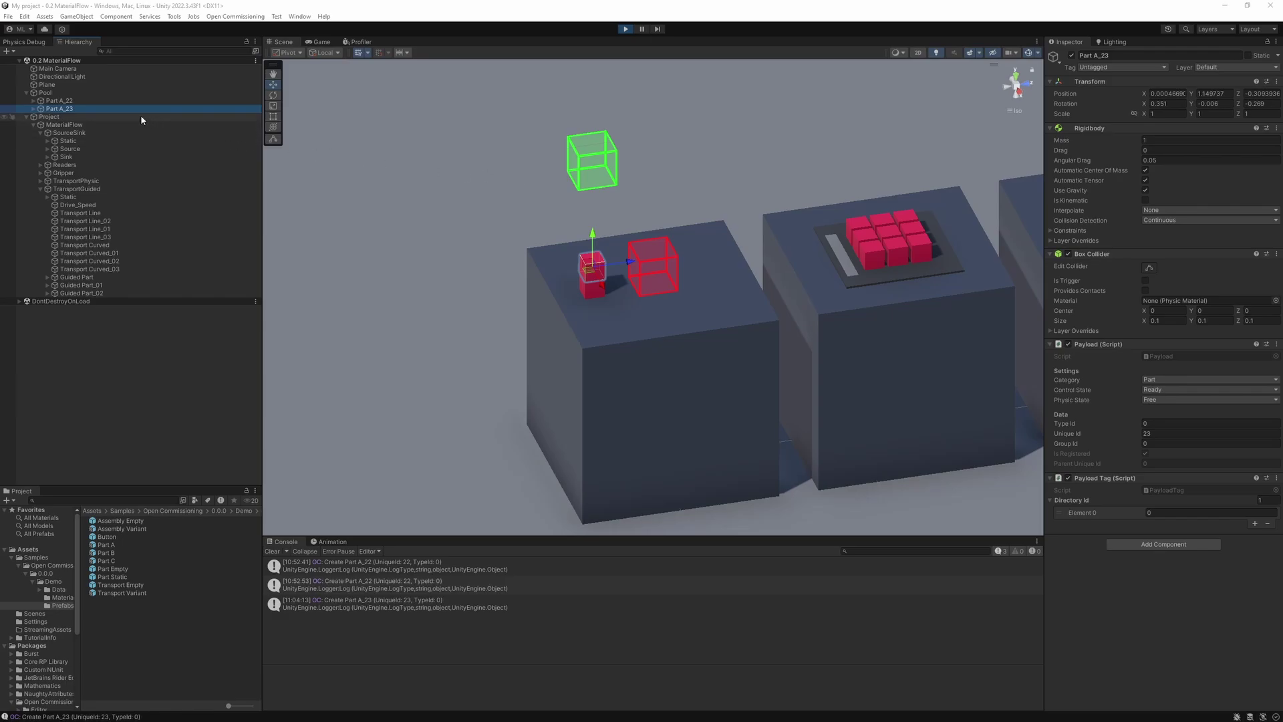
Step: Examine the Pool's Payload List entries and their prefabs, and compare them with the Source settings and the upper part's Payload data
left_click(53, 93)
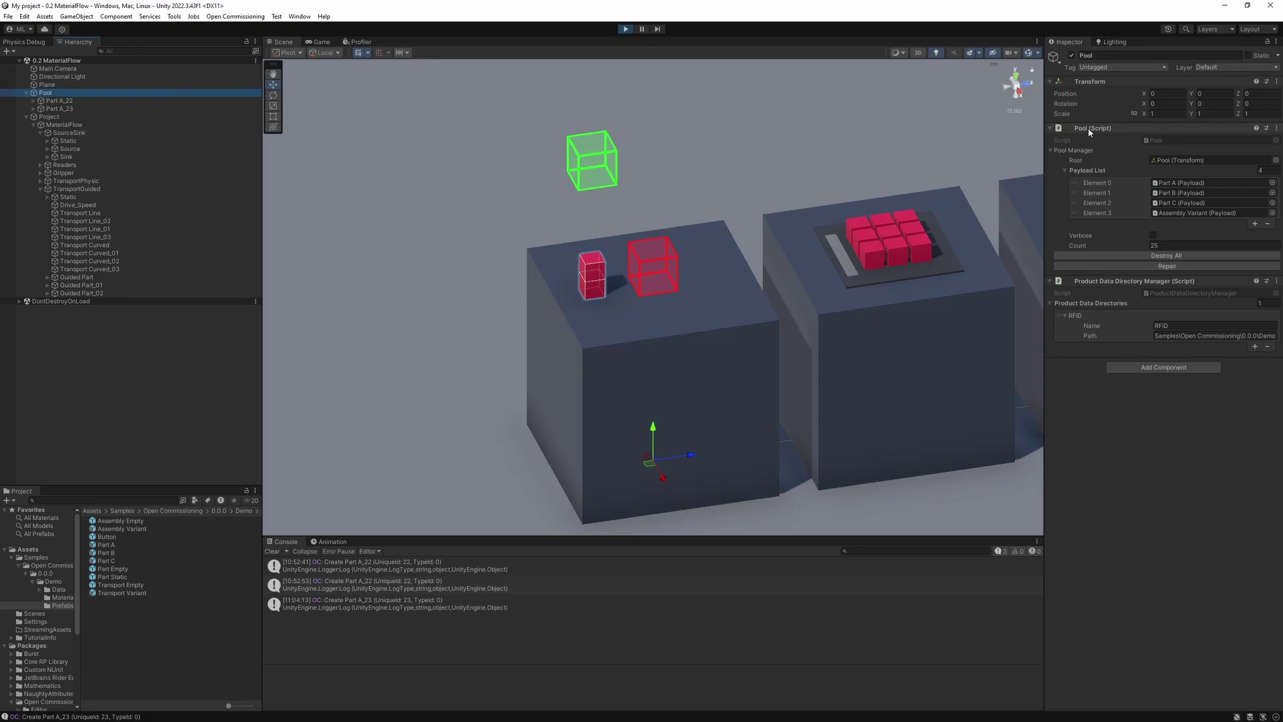
left_click(1132, 129)
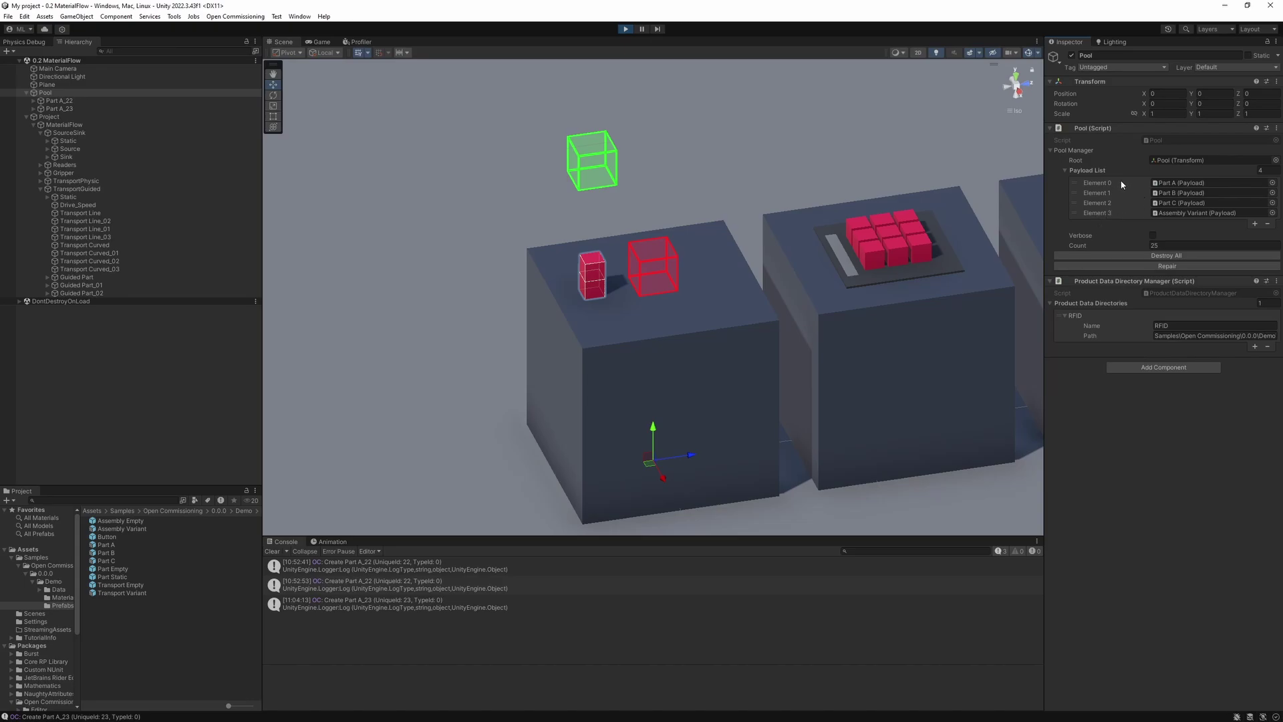
left_click(1170, 193)
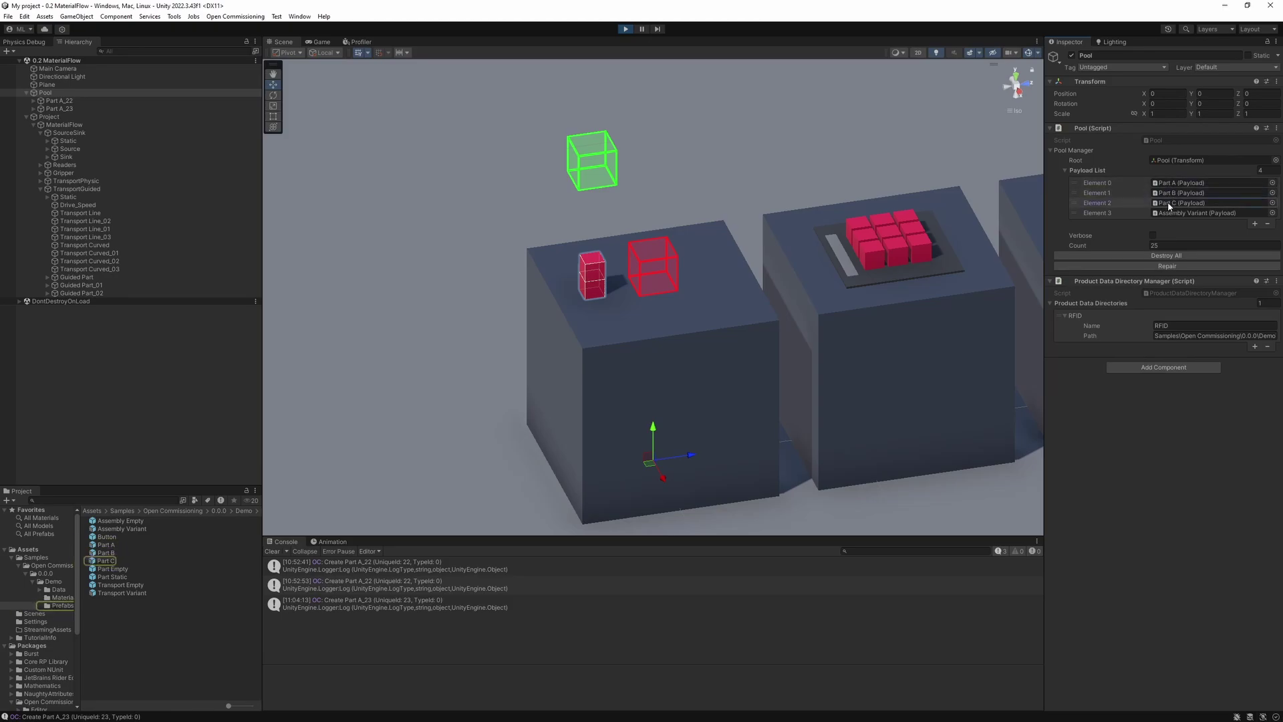
left_click(1170, 213)
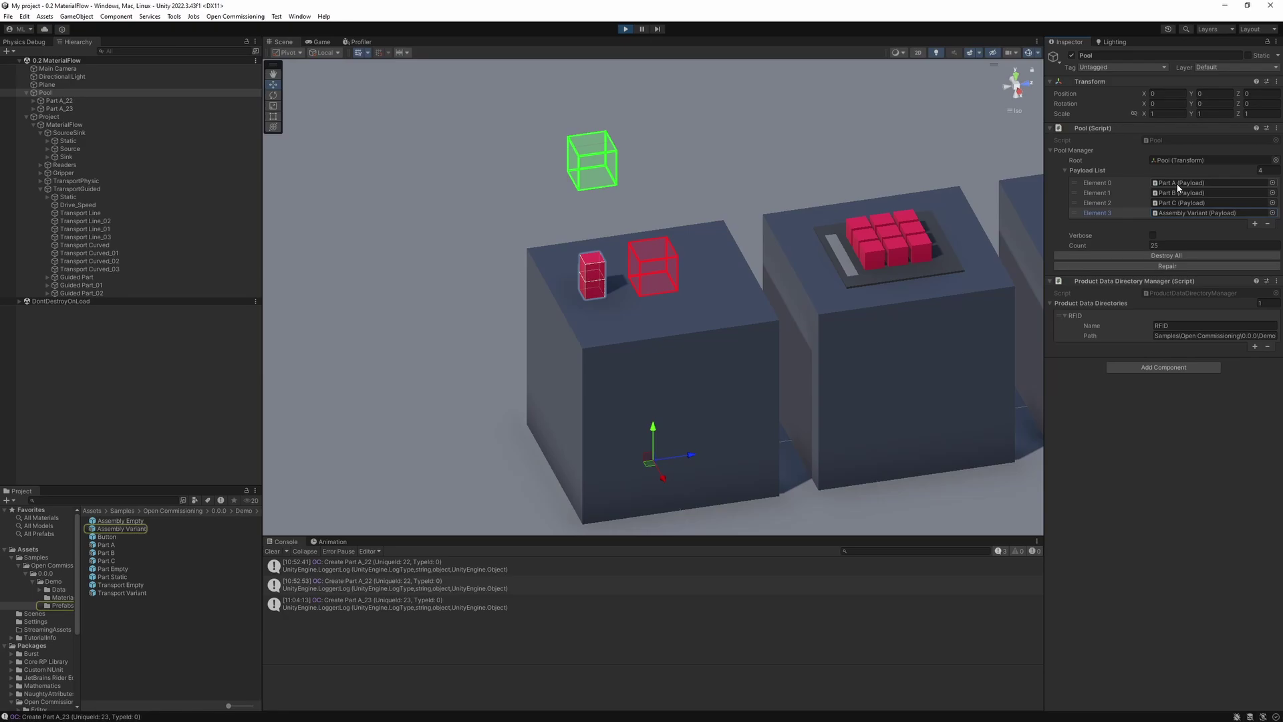
left_click(1178, 184)
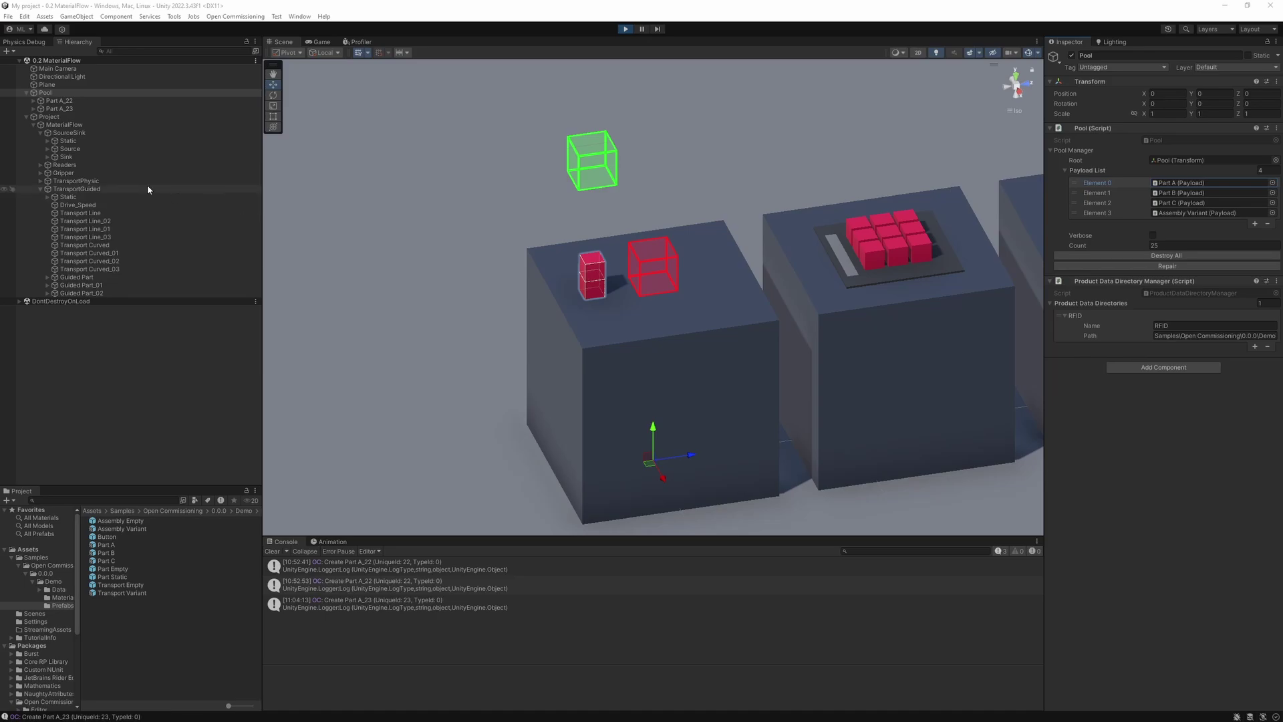
left_click(70, 149)
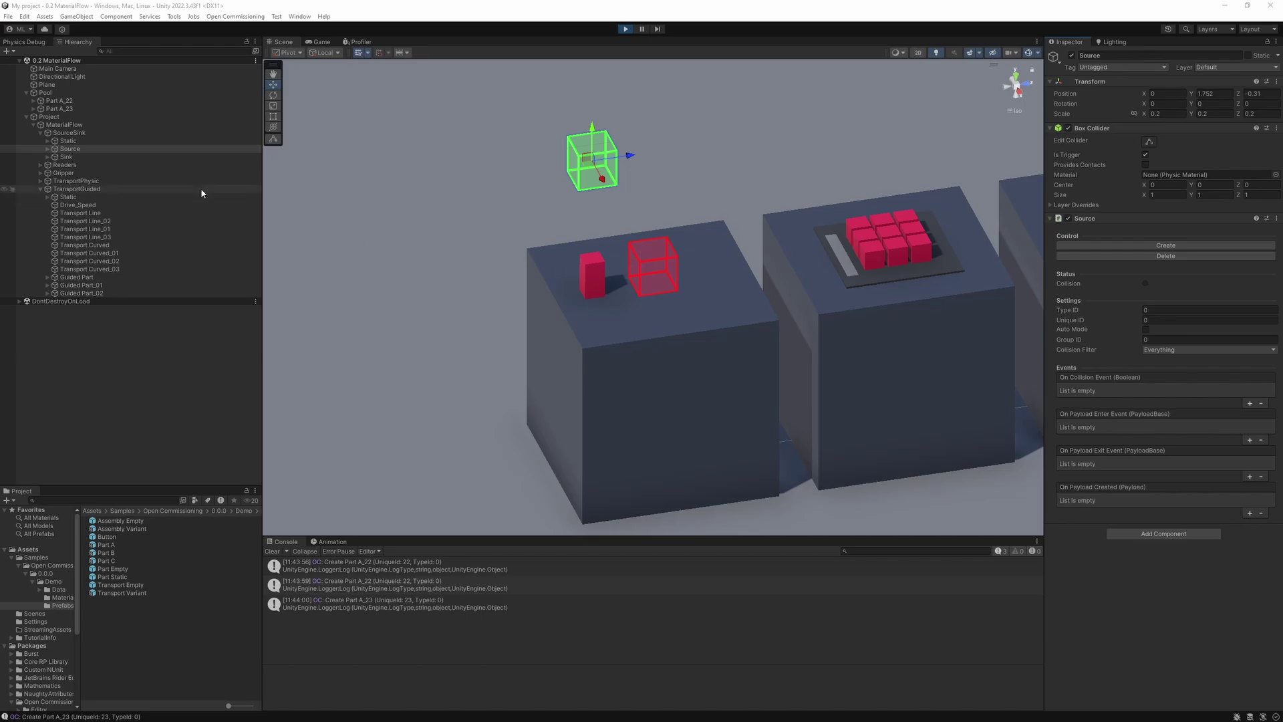
left_click(46, 93)
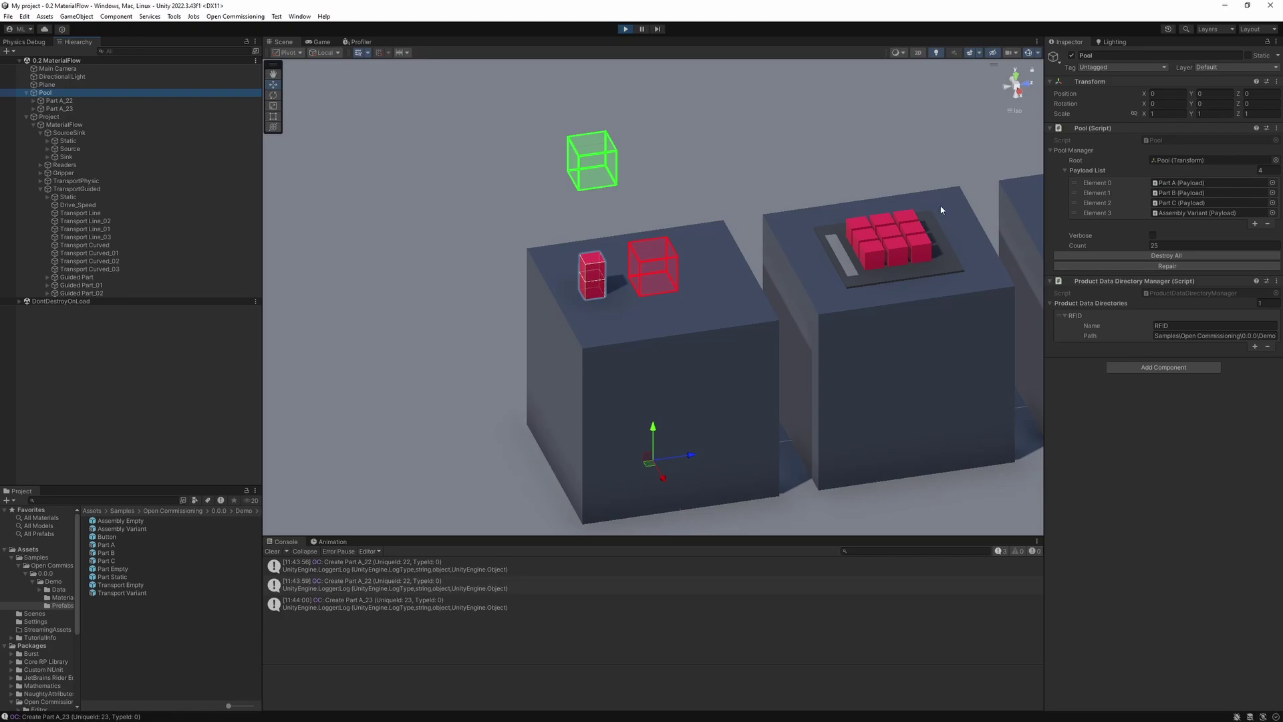
left_click(589, 269)
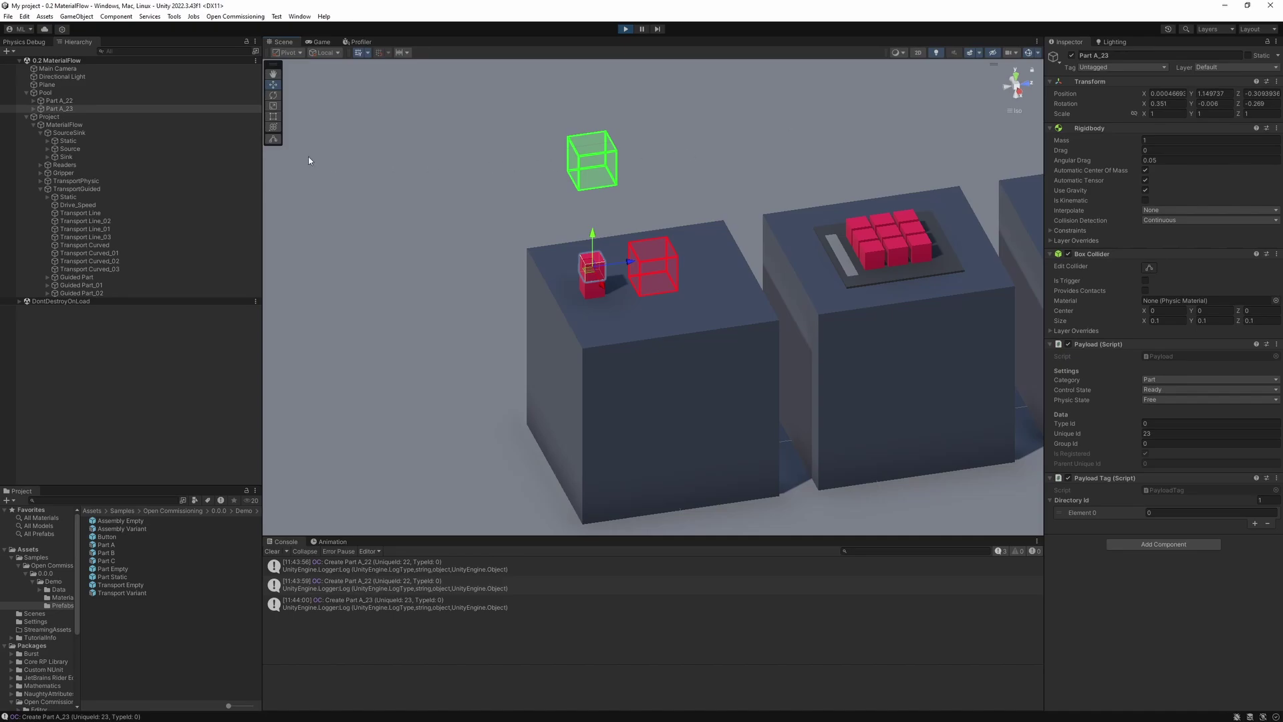
Step: Set the Source's Type ID to 1, create a part with it, and check the Pool before reselecting the Source
left_click(71, 149)
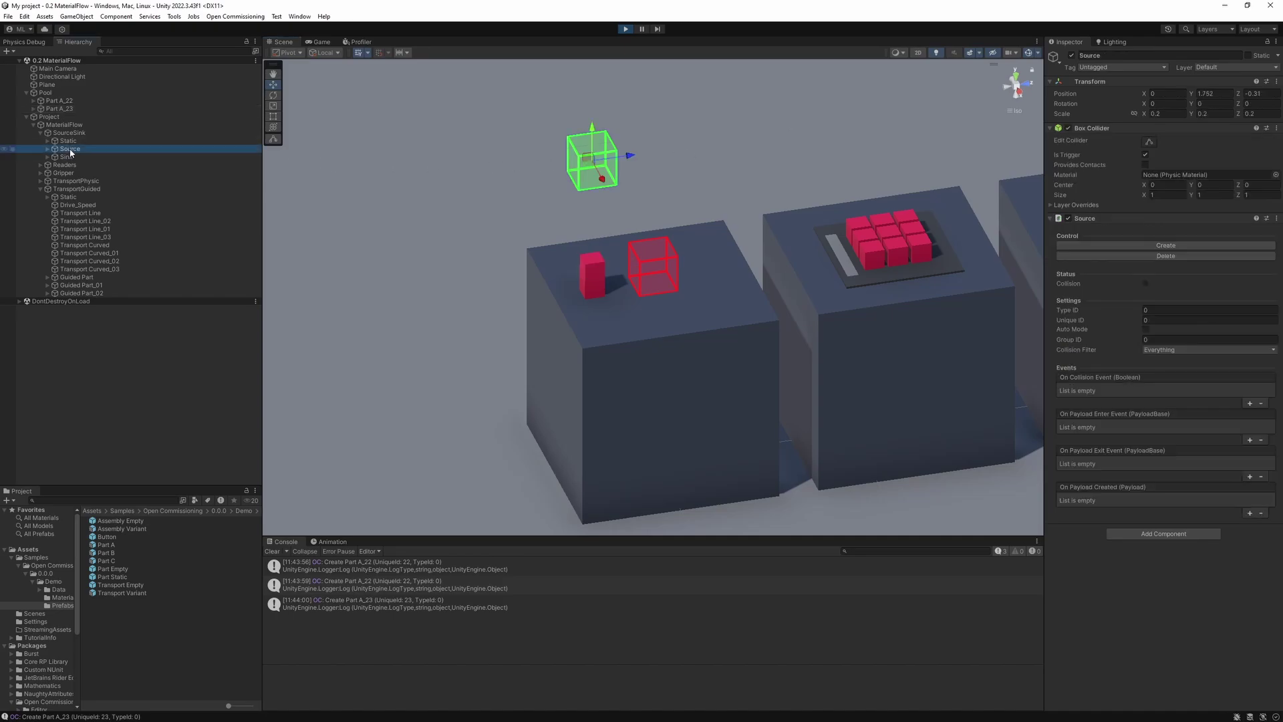
left_click(1159, 311)
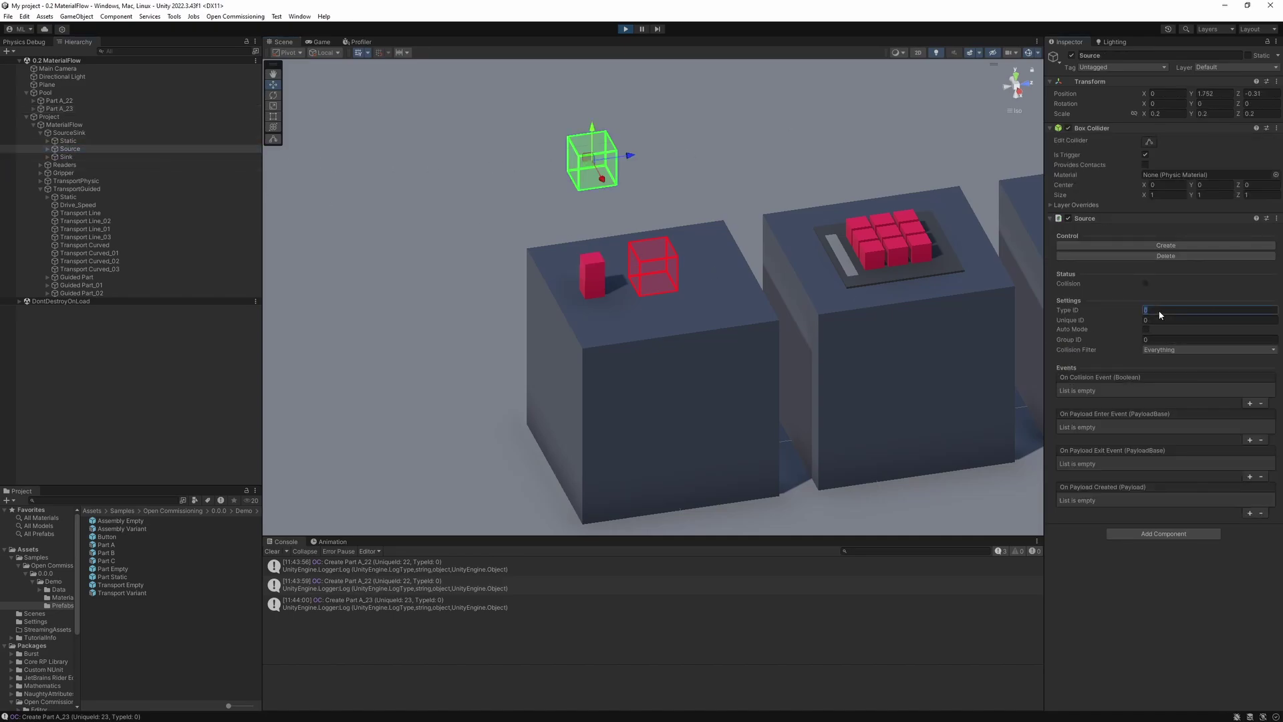
type("1")
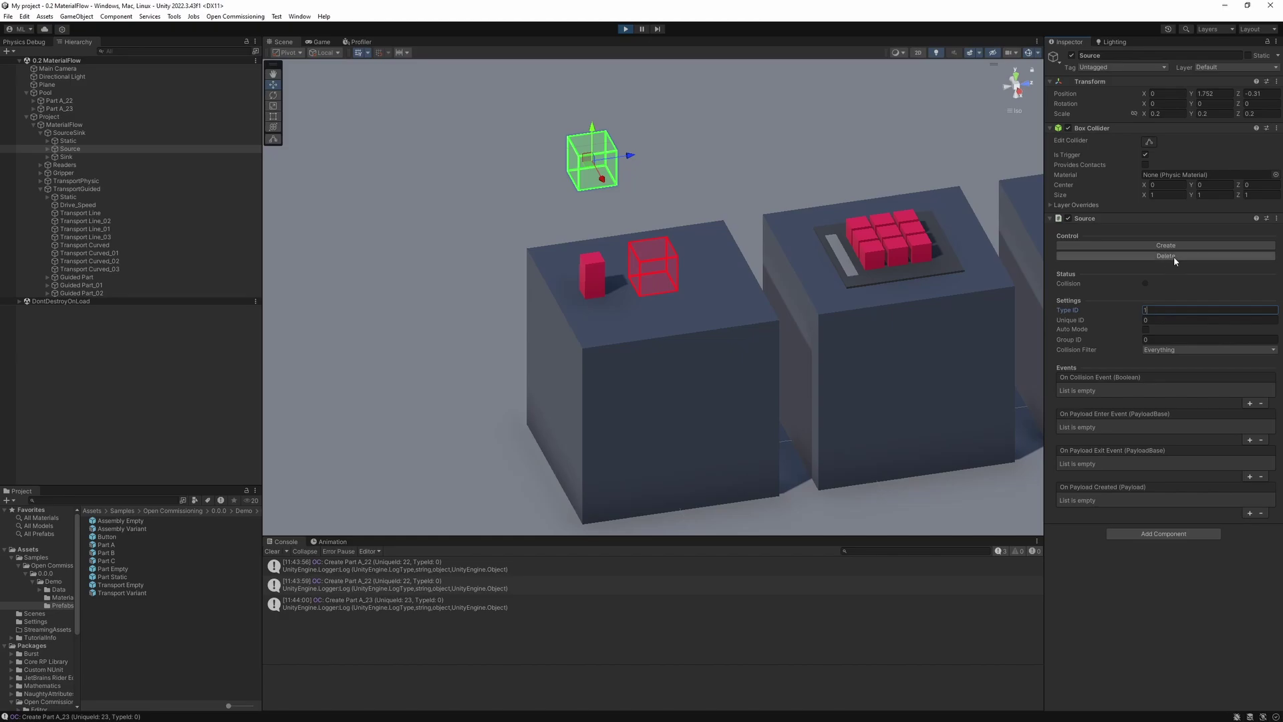
left_click(1168, 246)
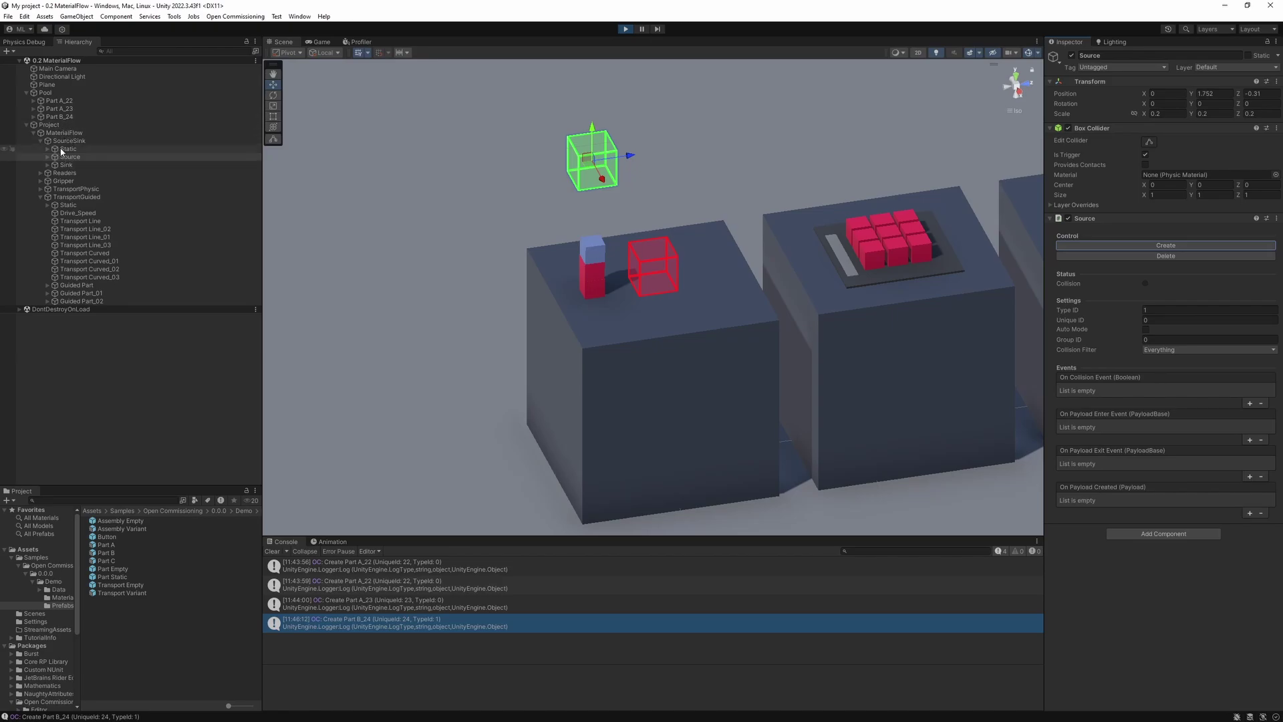
left_click(90, 93)
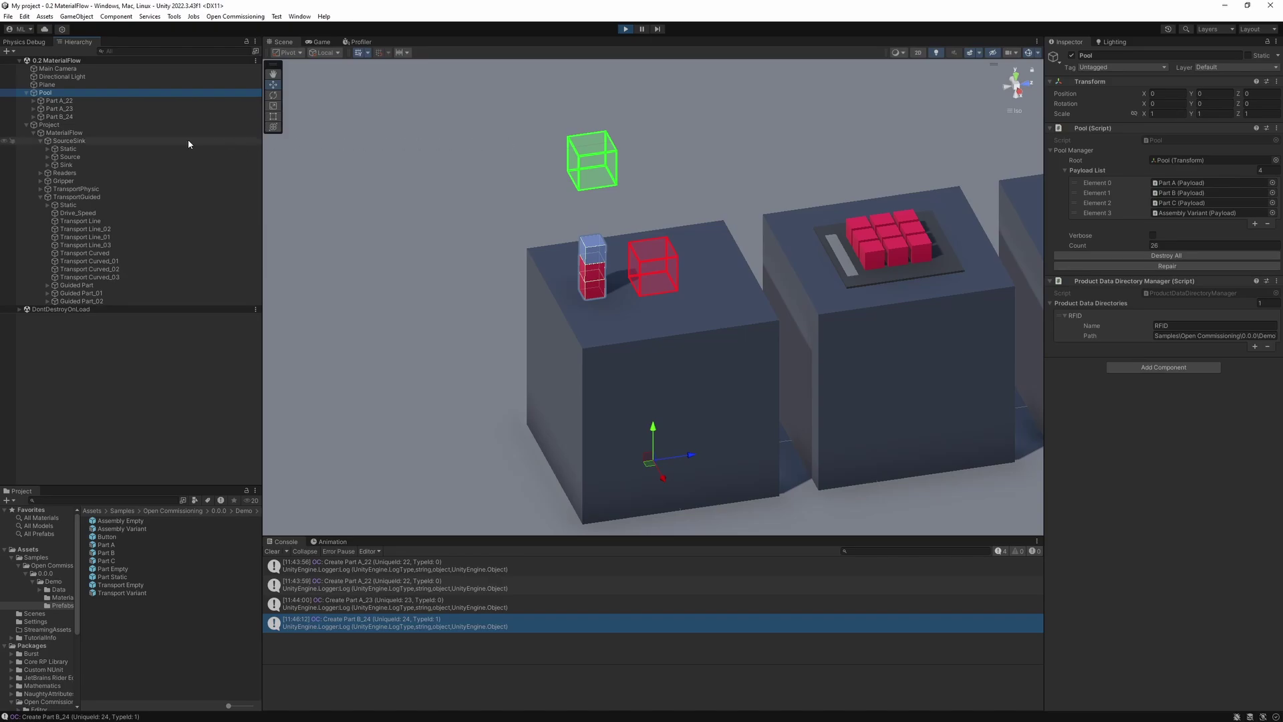
left_click(91, 158)
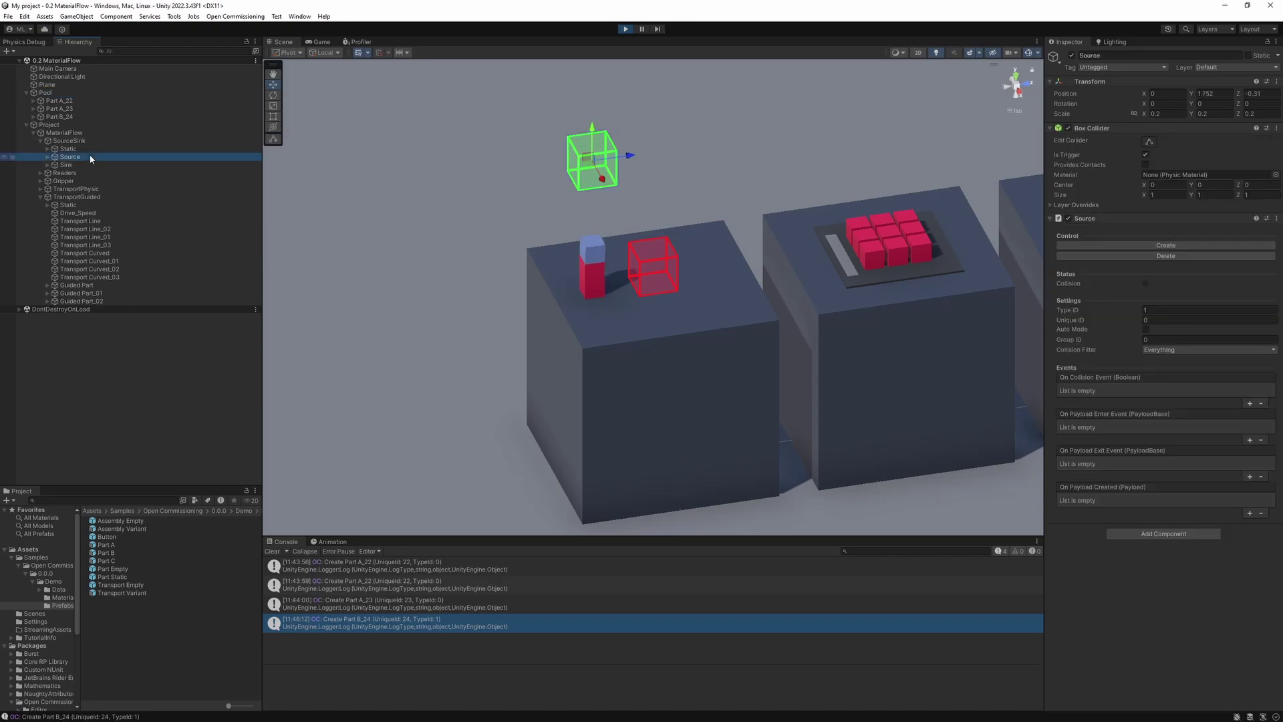
Step: Set the Source's Type ID to 2 and create a part with it on top of the stack
left_click(1156, 312)
type("2")
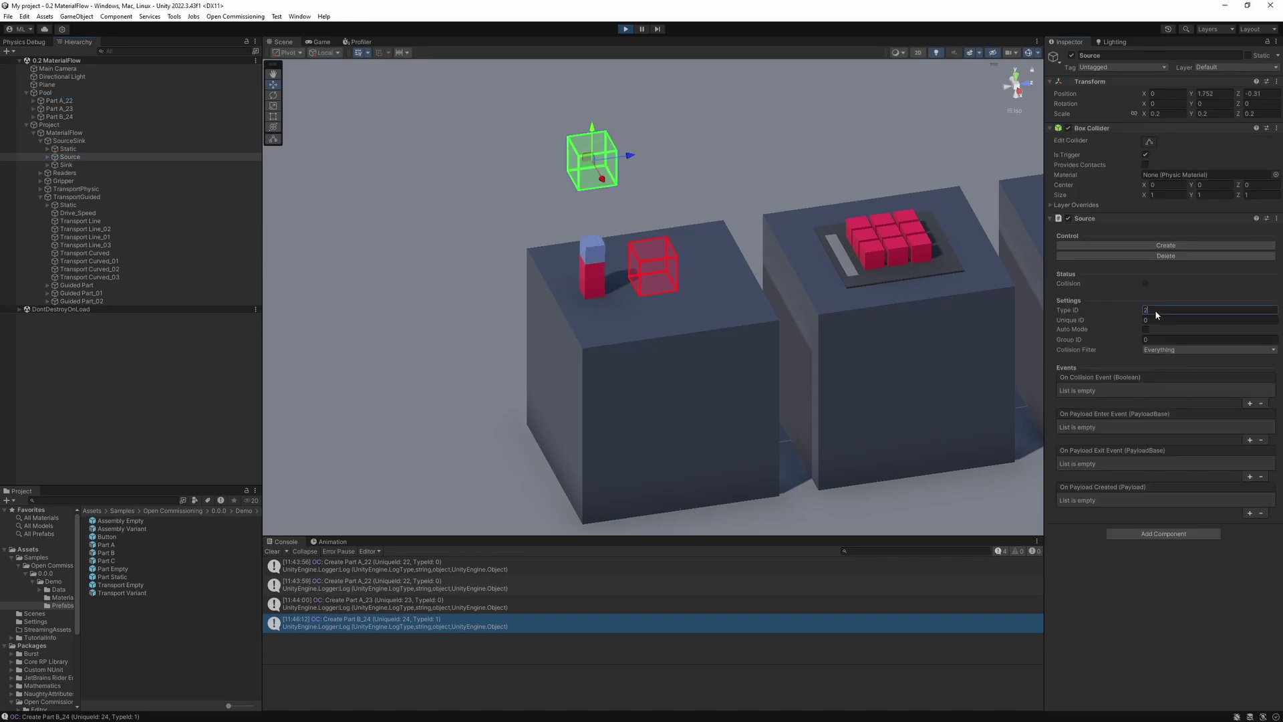
left_click(1166, 246)
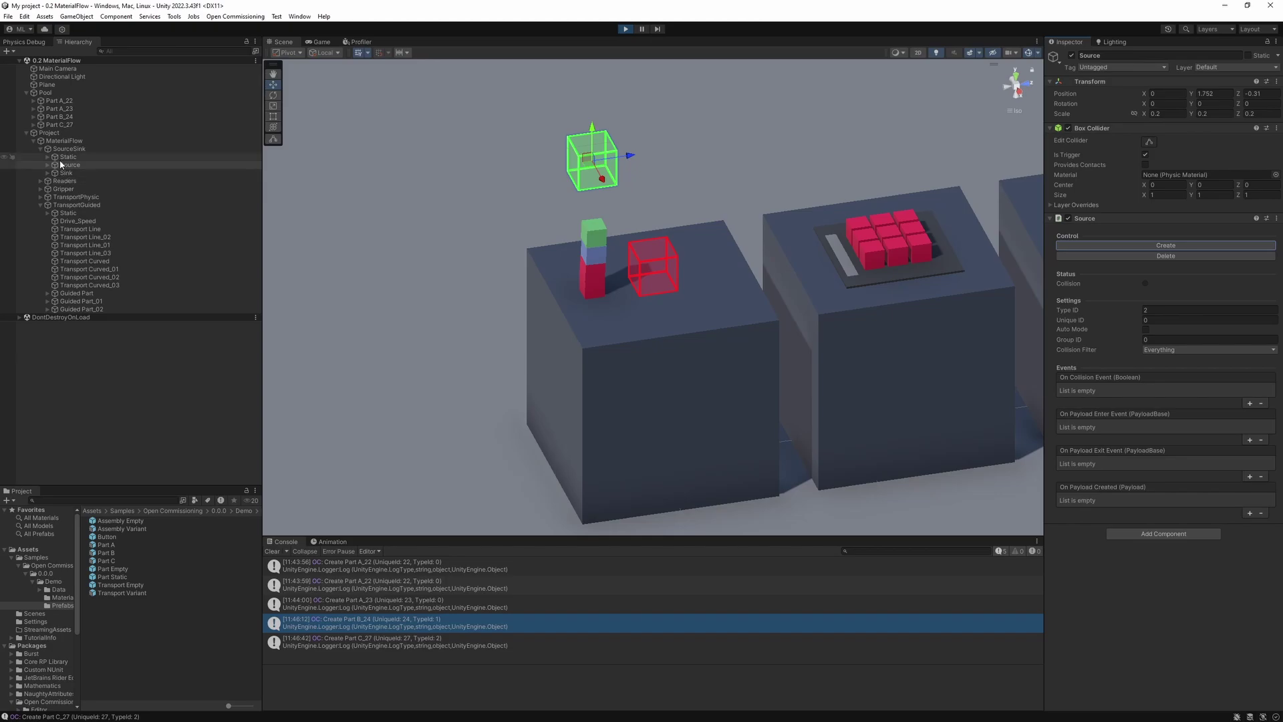
Step: Check the Pool's Payload List again and reselect the Source, clear the console and stop play mode
left_click(46, 94)
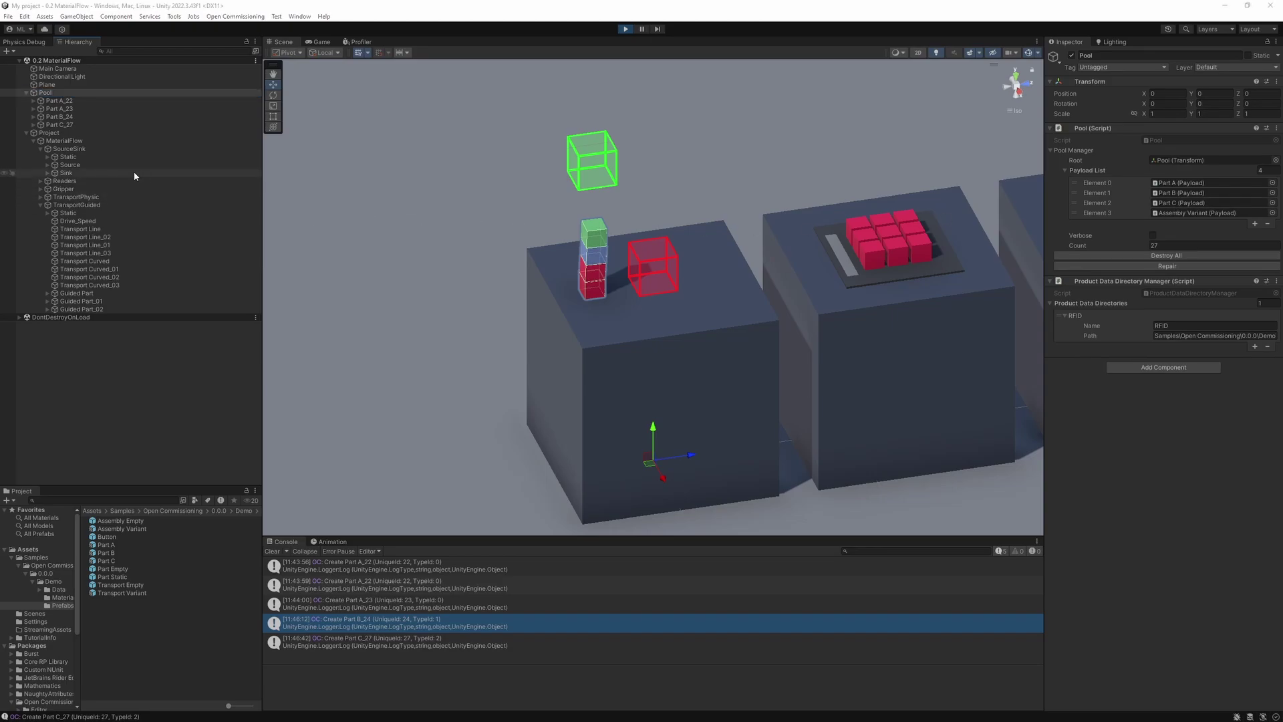
left_click(71, 164)
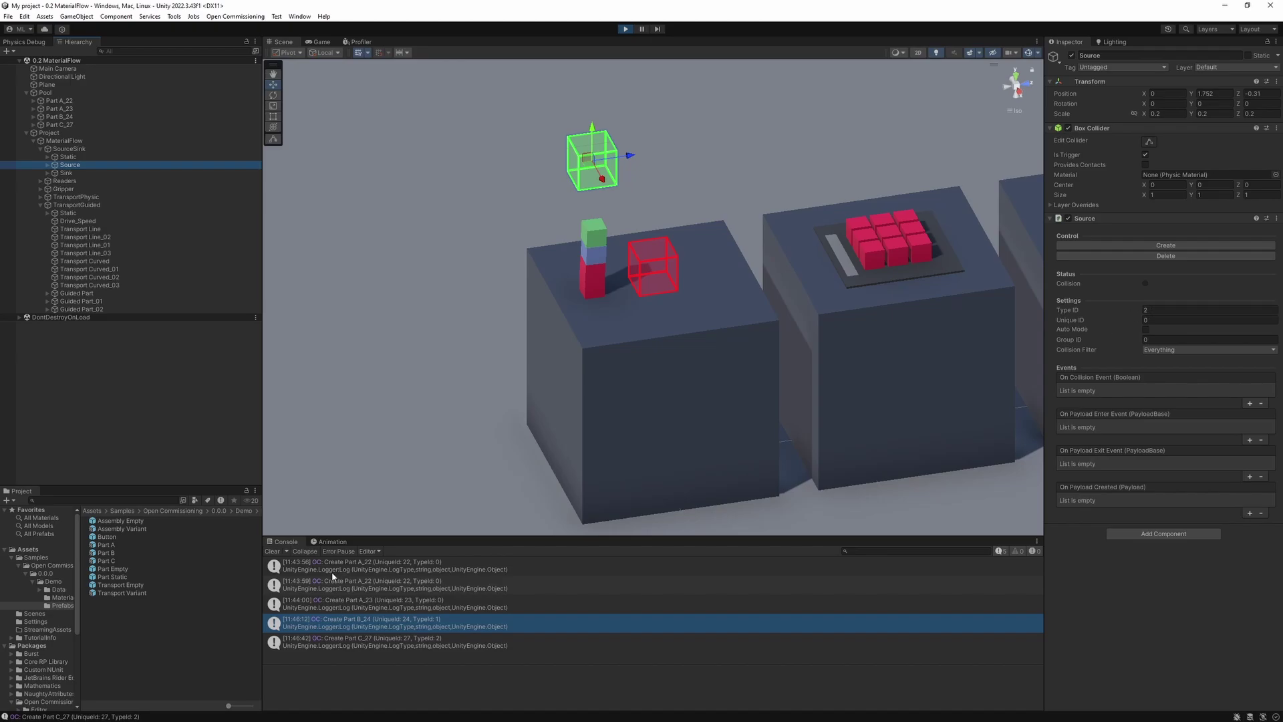
left_click(273, 551)
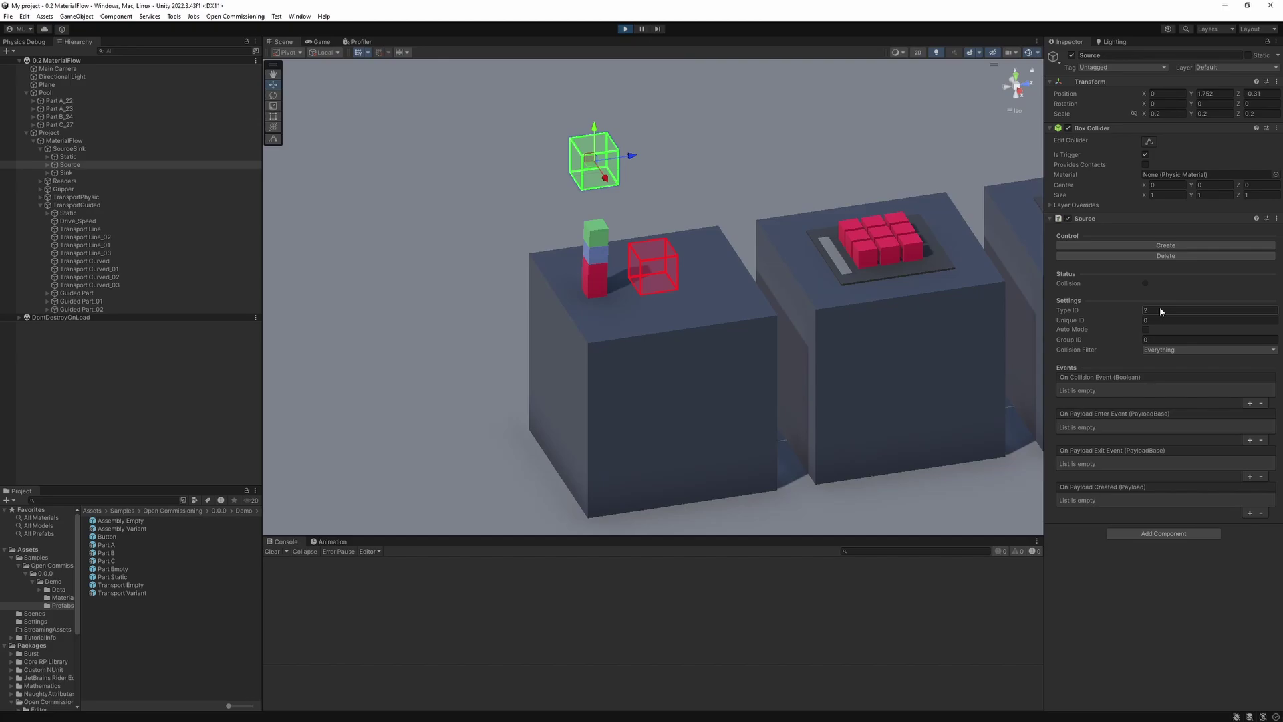
left_click(624, 28)
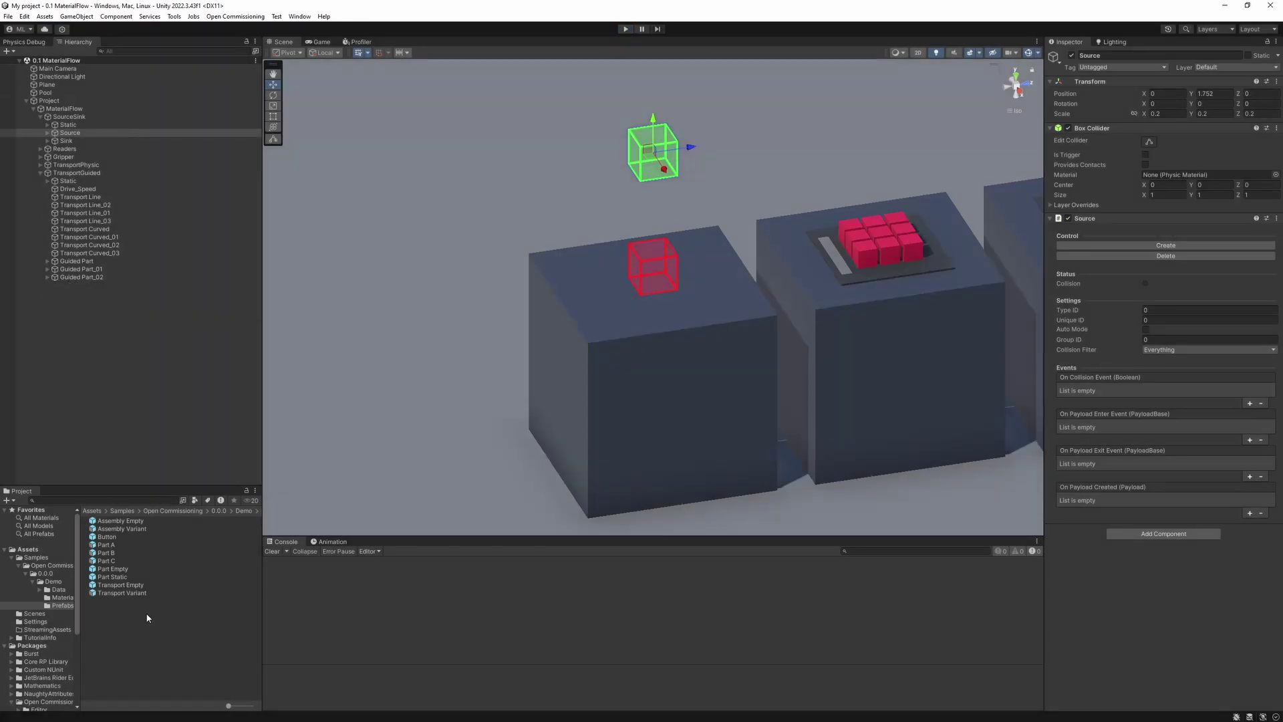
Step: Create a new prefab named PartNew in the Prefabs folder and open it for editing
right_click(161, 626)
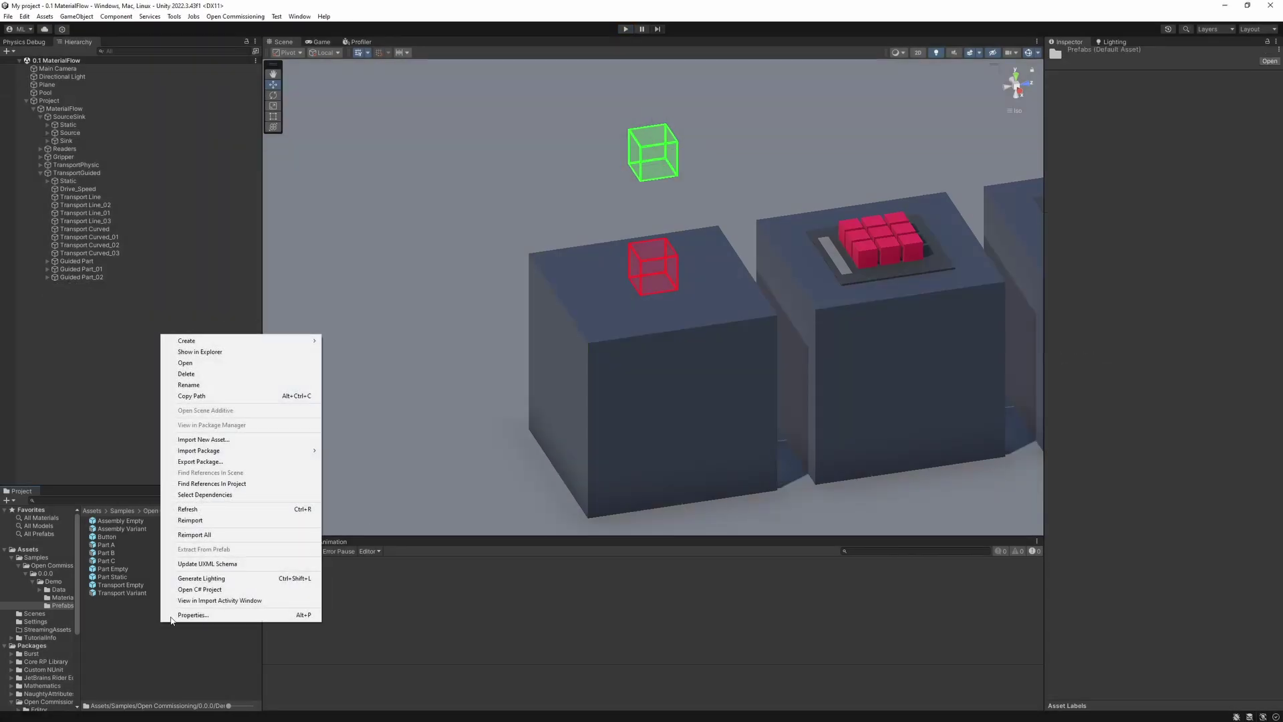
mouse_move(301, 346)
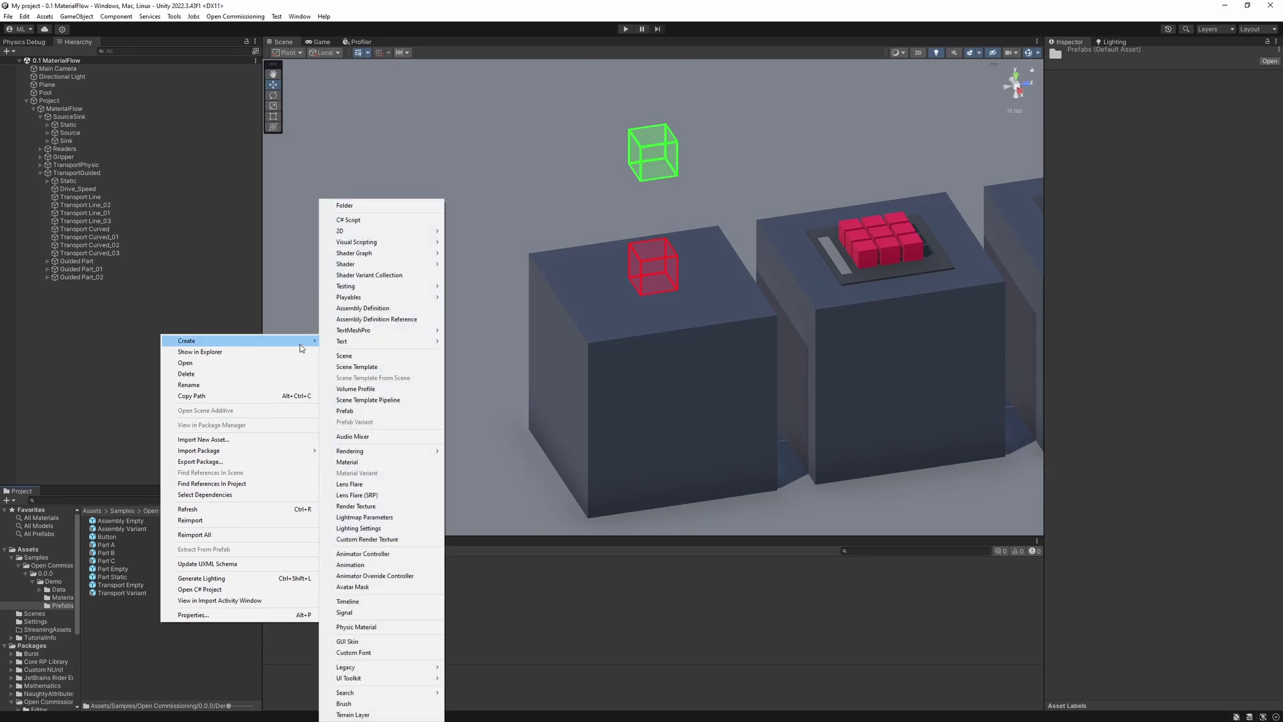
left_click(348, 412)
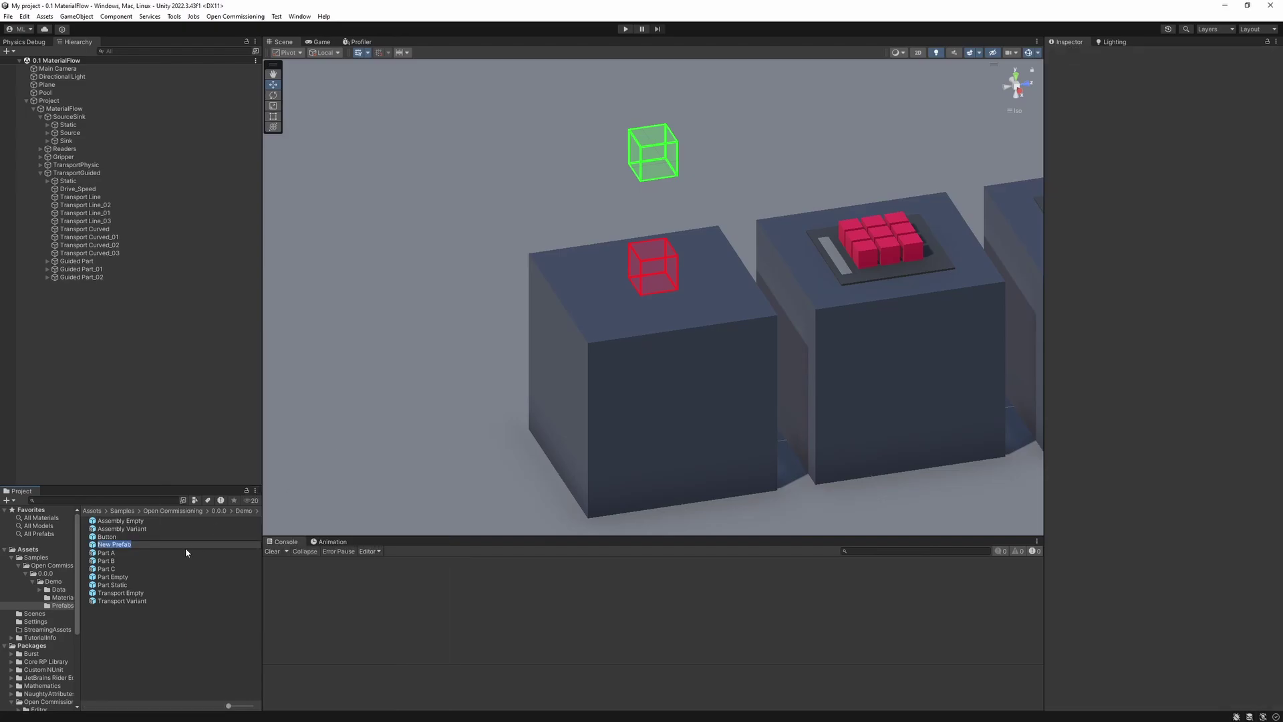
type("PartNew")
key("Return")
key("Return")
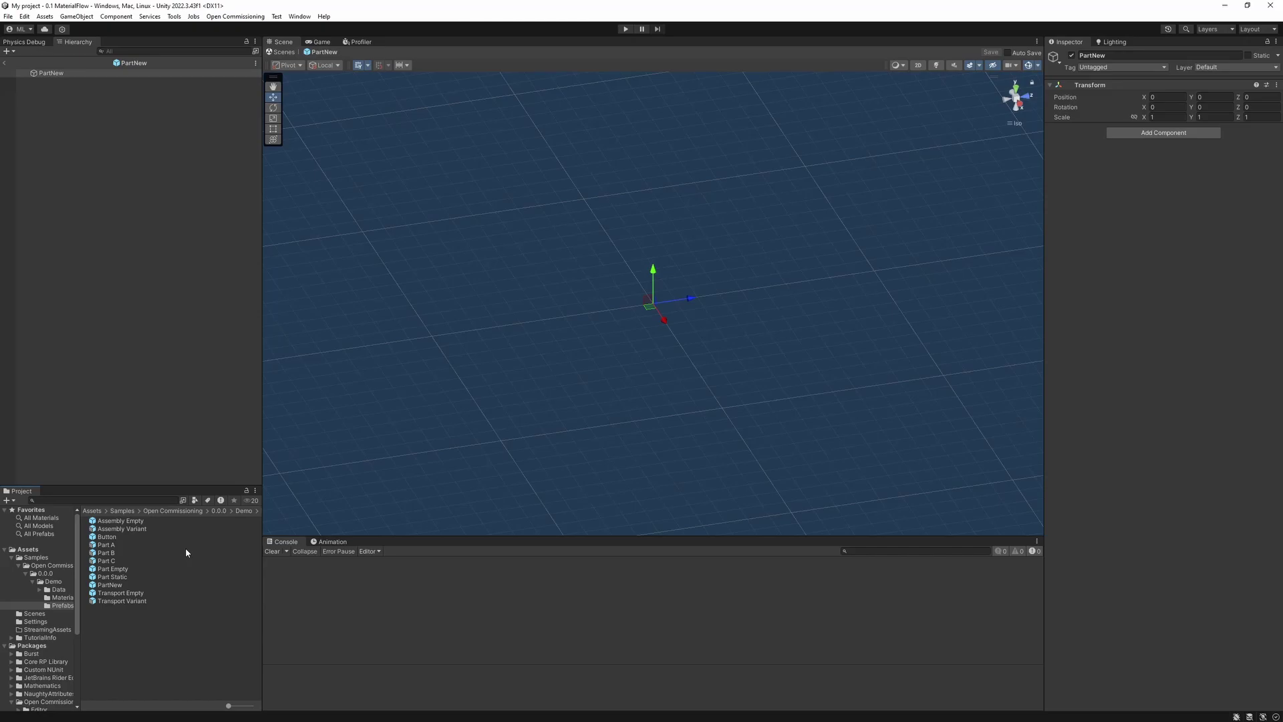
Step: Add a Cube under the PartNew prefab root and scale it uniformly to 0.1
right_click(107, 166)
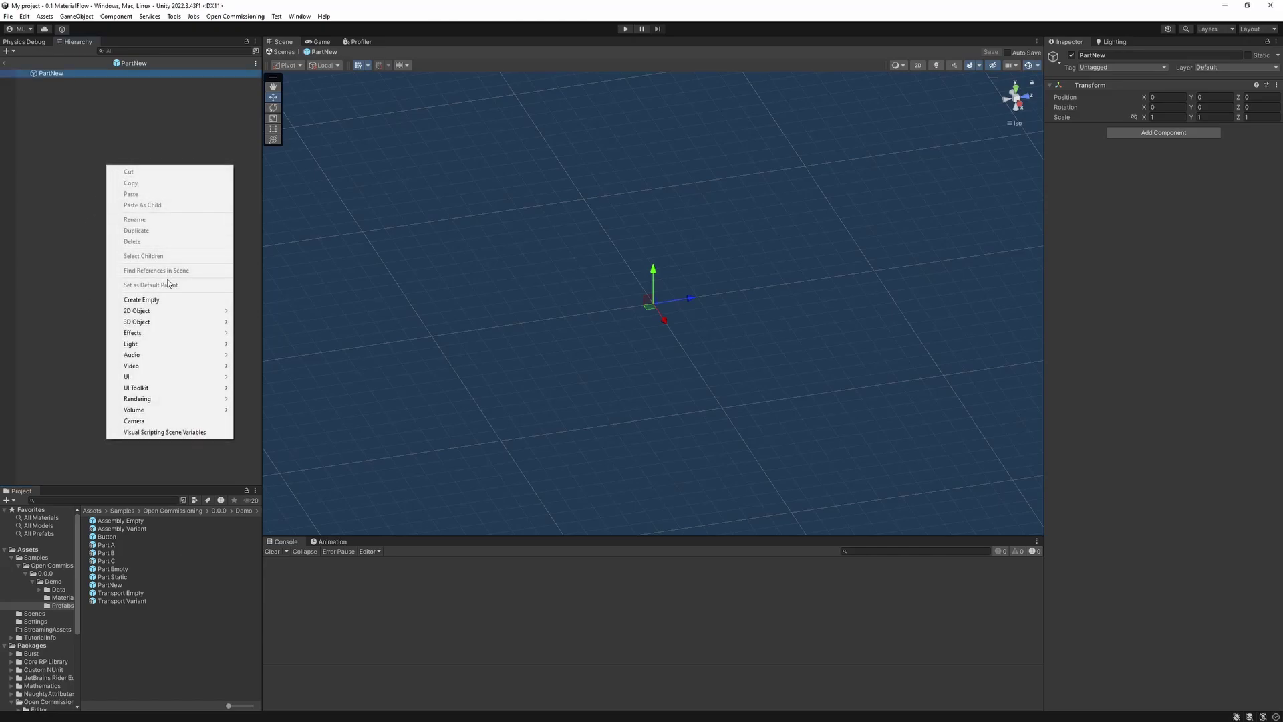
mouse_move(159, 322)
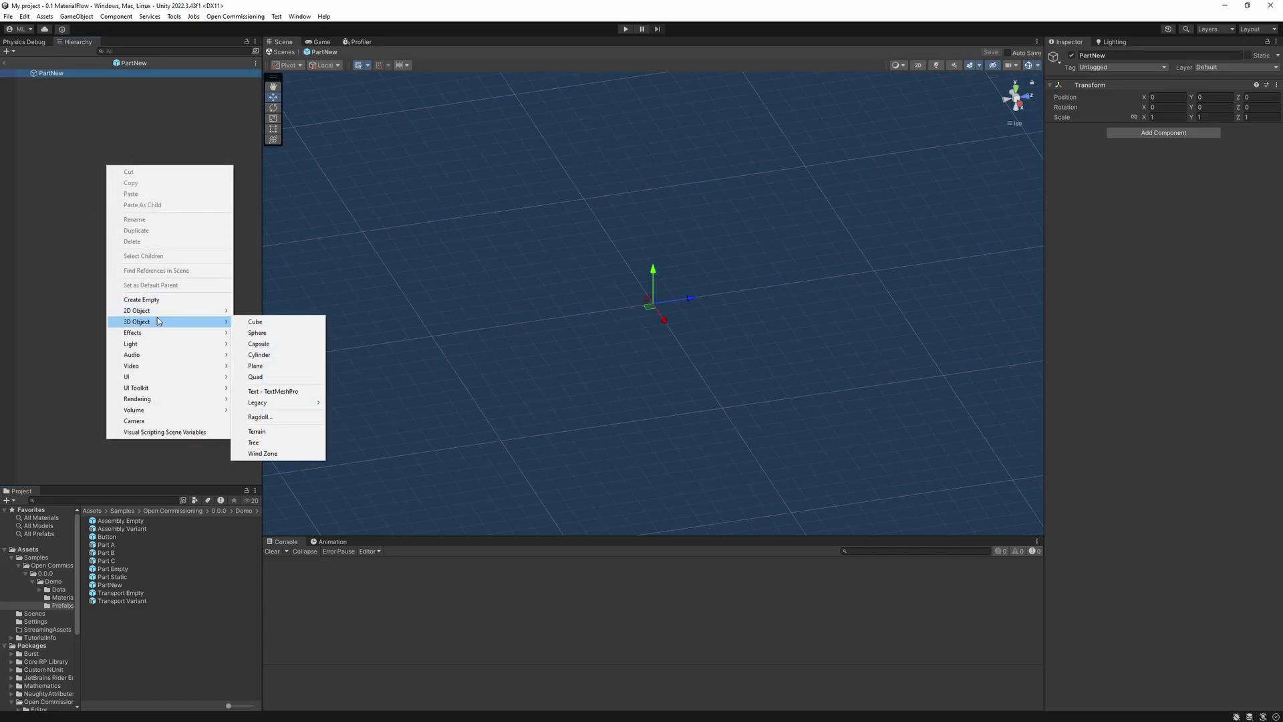
left_click(259, 325)
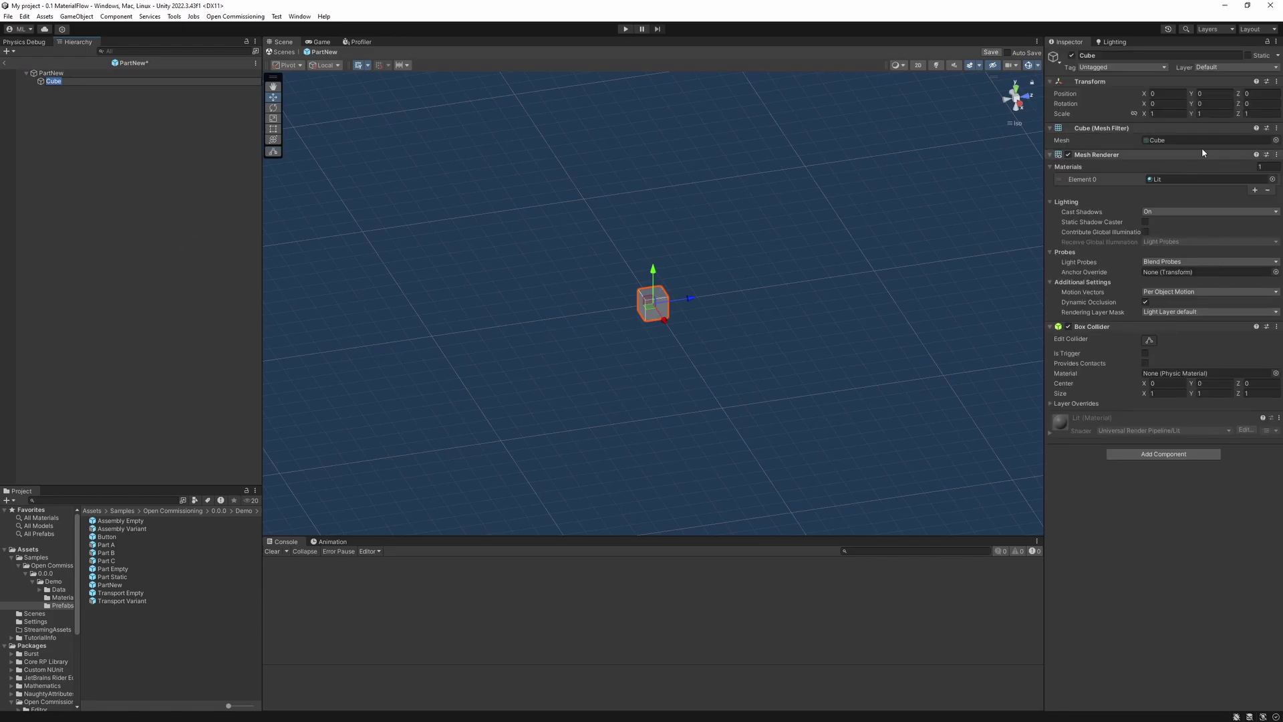
left_click(1161, 114)
double_click(1162, 116)
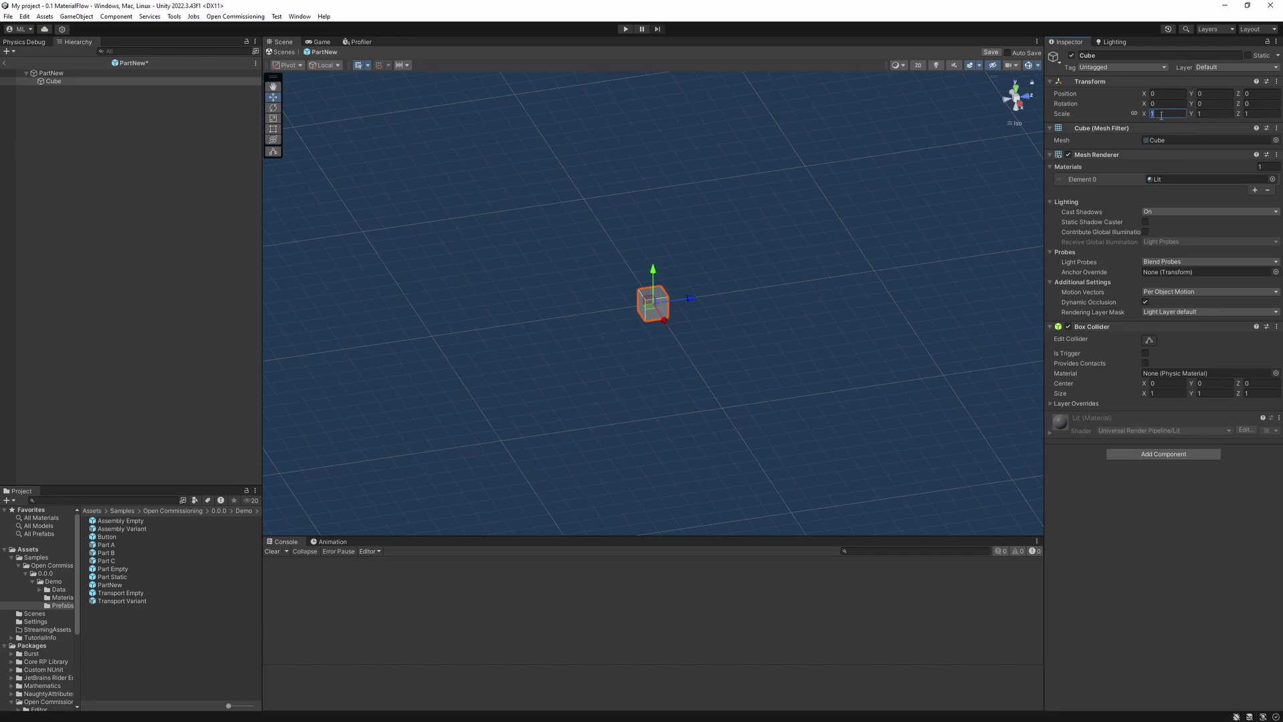
type("0.1")
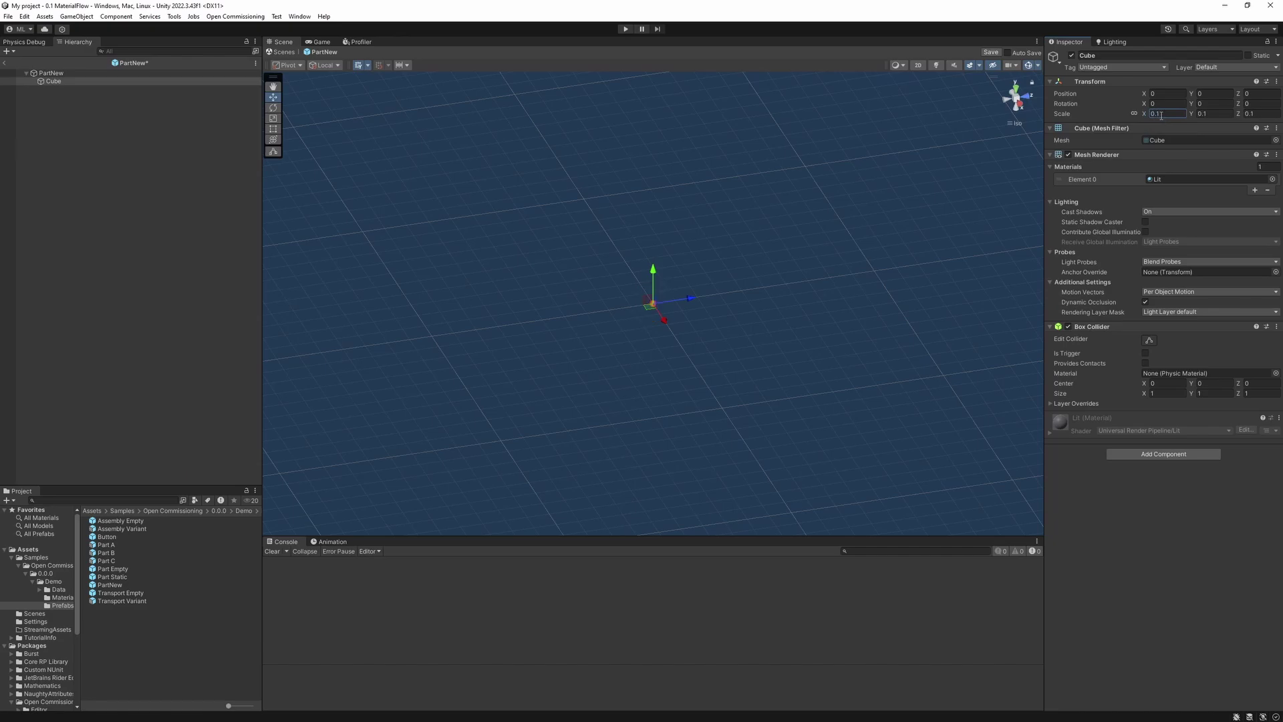
key("ctrl+z")
Step: Add the Payload component to the PartNew root object
left_click(50, 74)
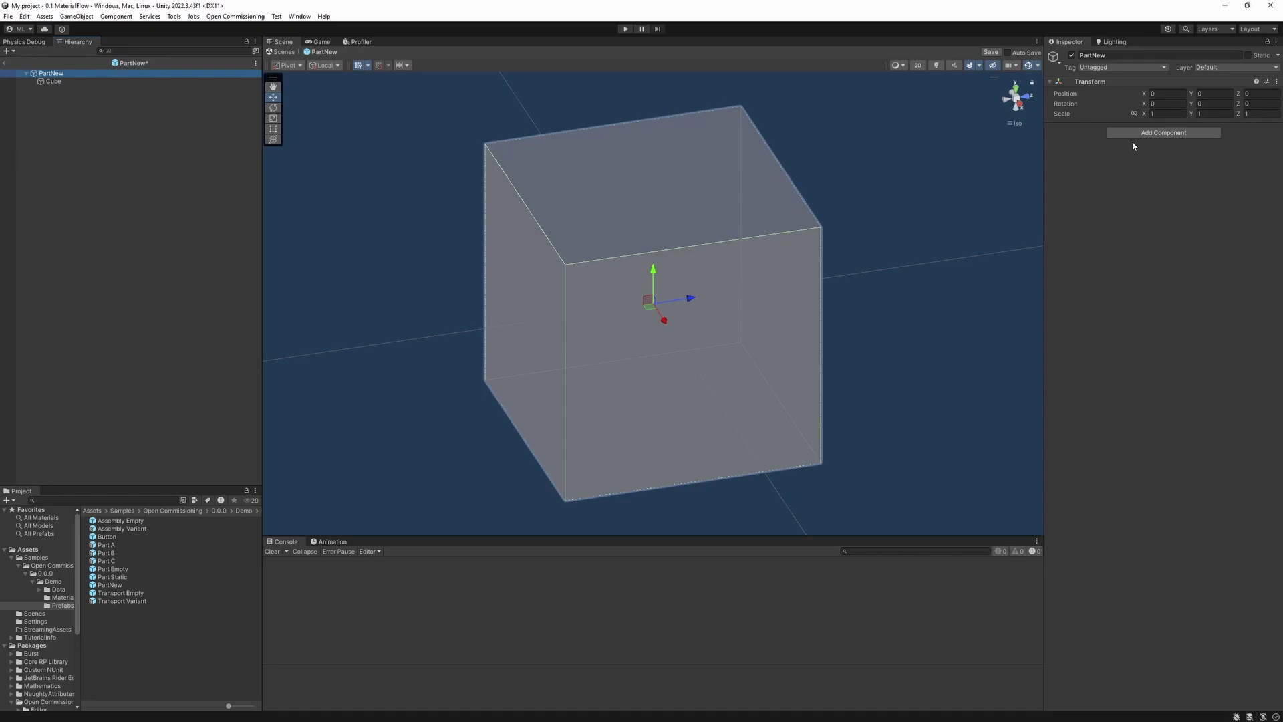
left_click(1134, 134)
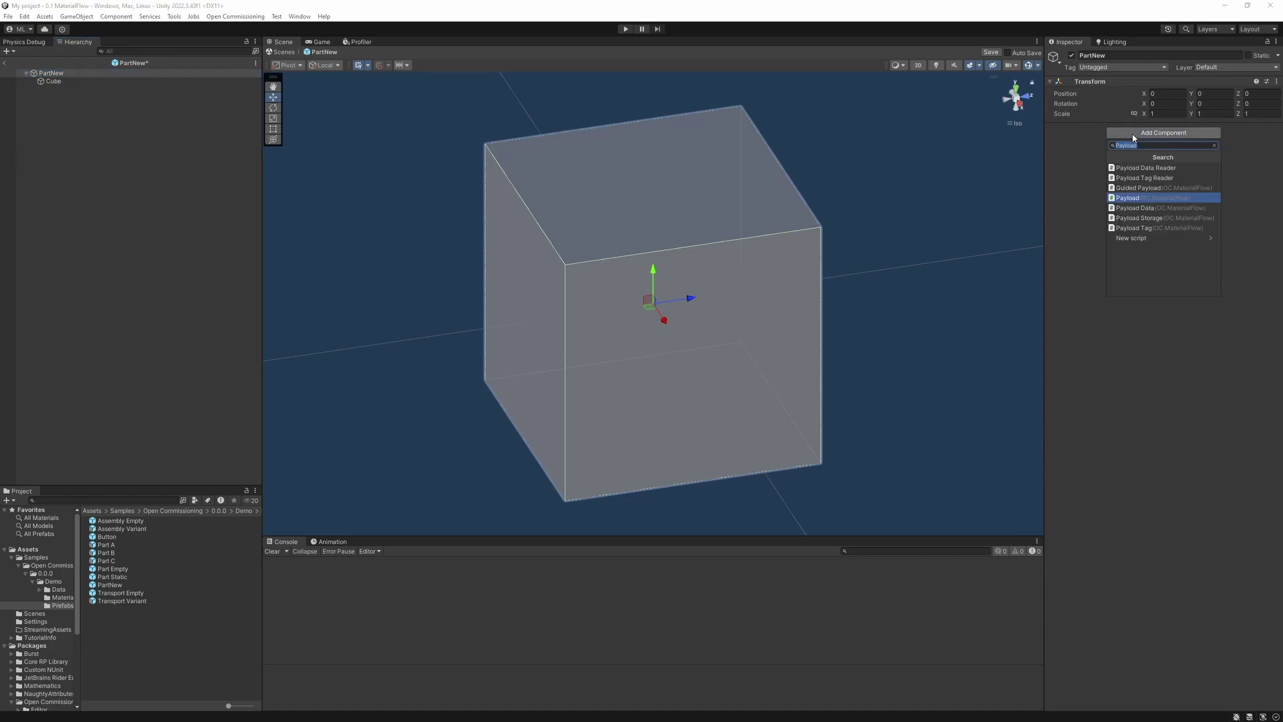
left_click(1129, 199)
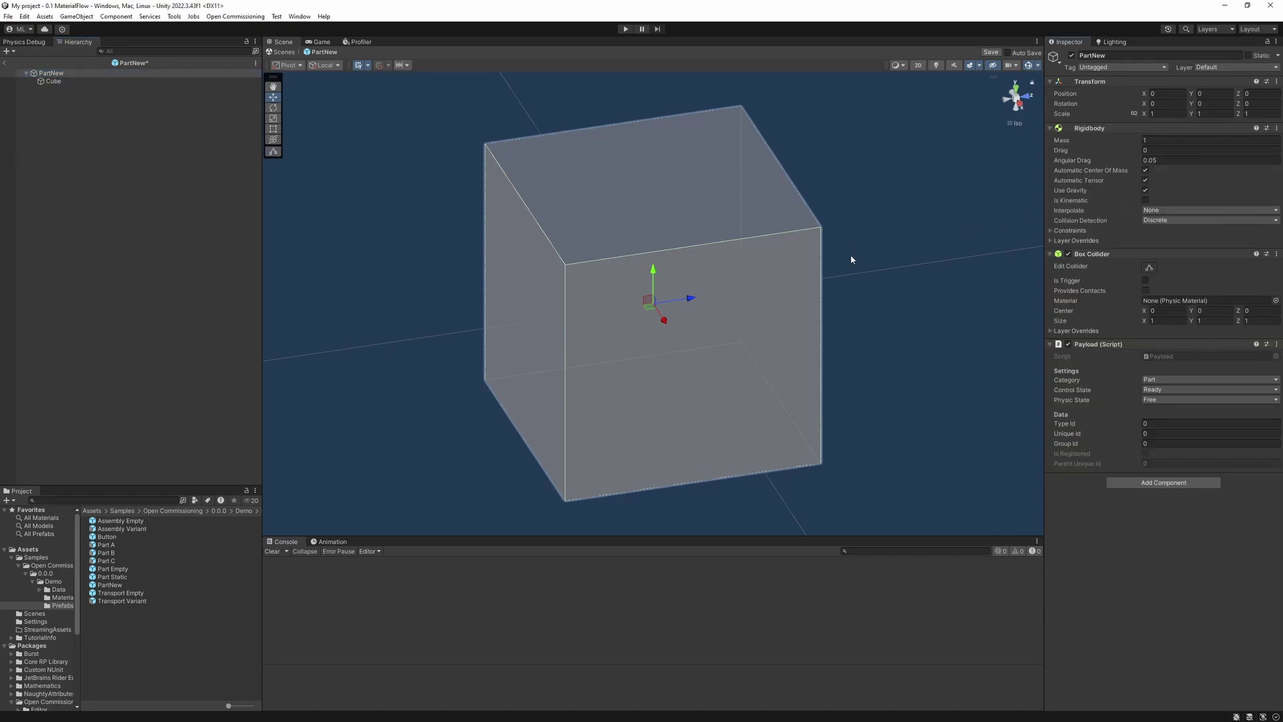
Step: Set PartNew's Box Collider size to 0.1 in X, Y and Z, save the prefab and return to the scene
scroll(850, 260, "down", 5)
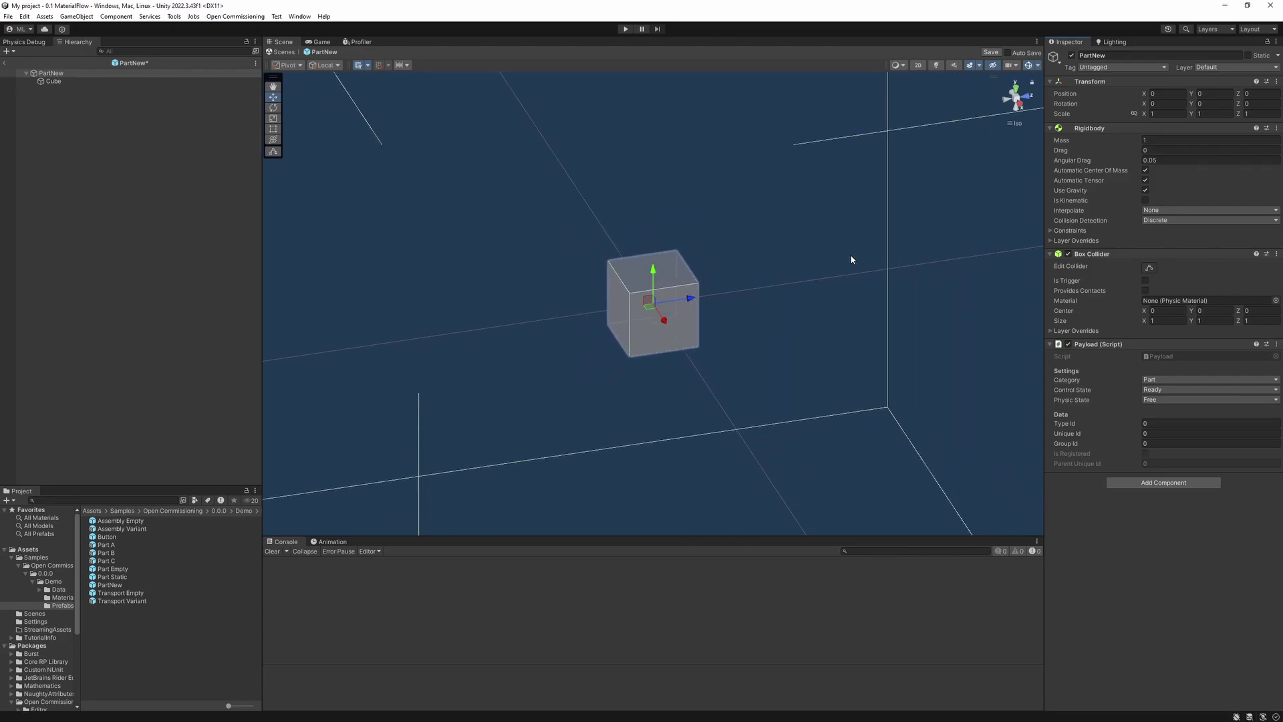
scroll(850, 260, "down", 3)
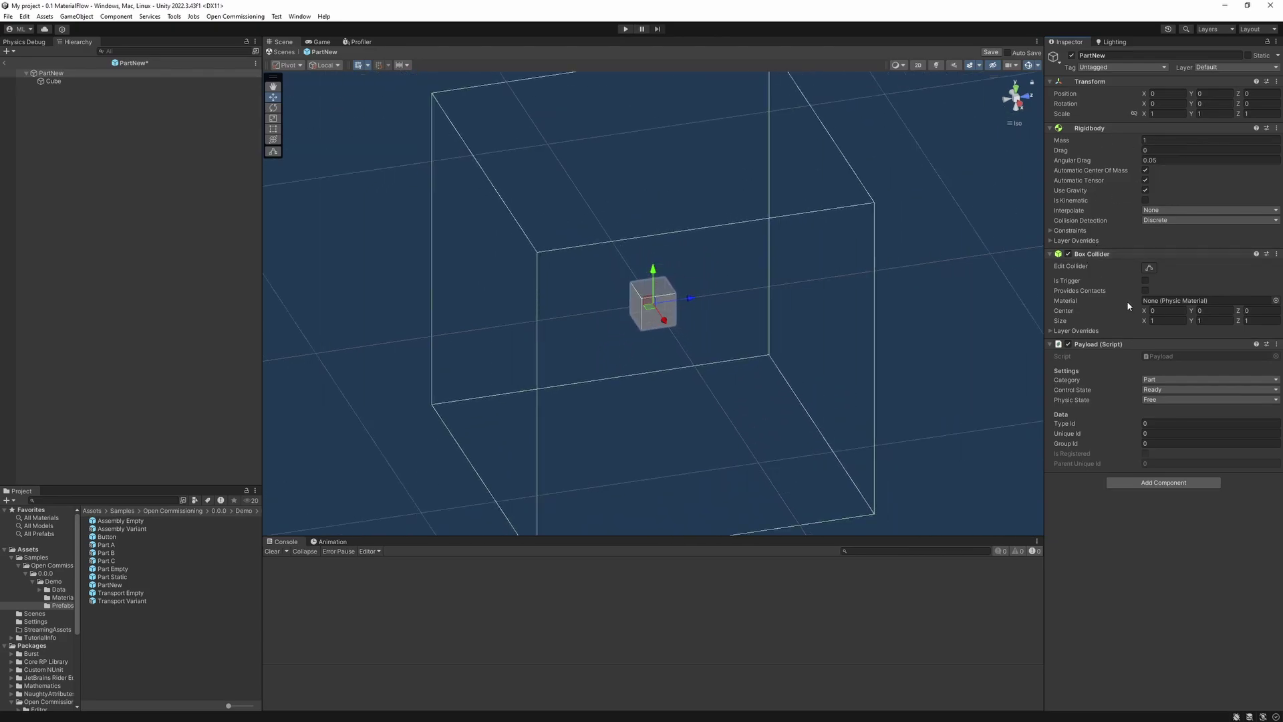
left_click(1162, 319)
type("0.1")
key("Tab")
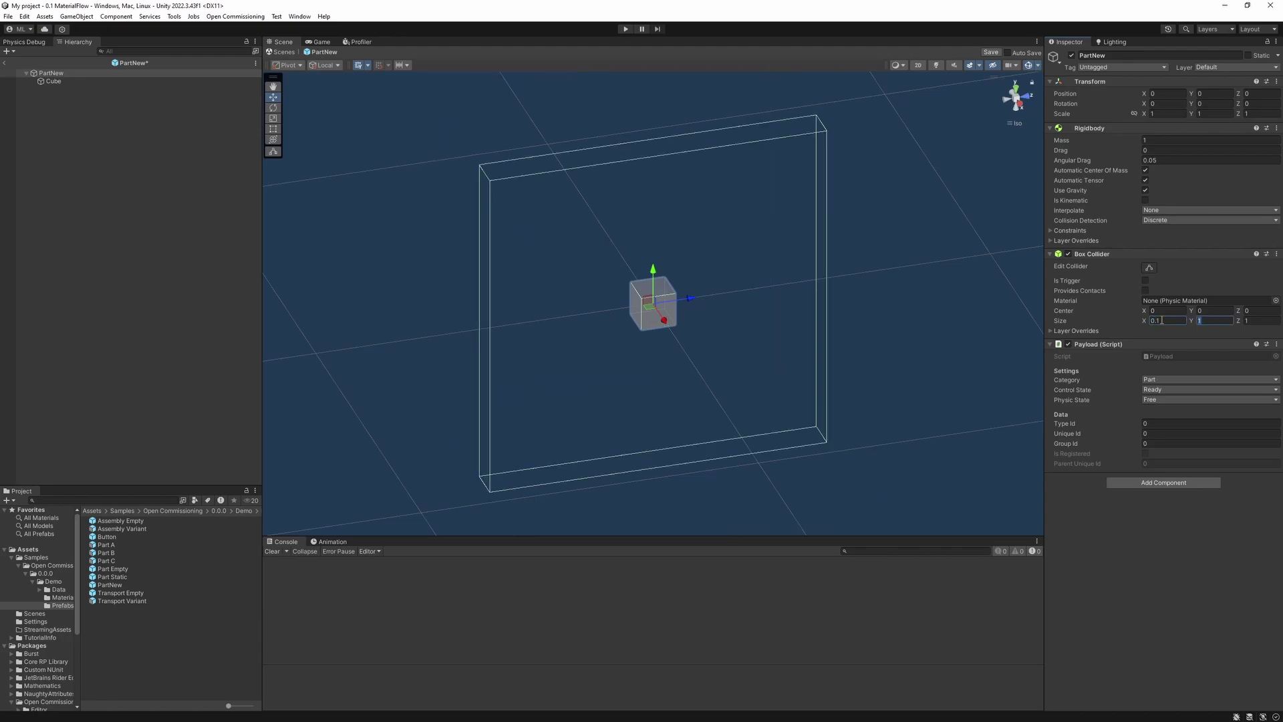
type("0.1")
key("Tab")
type("0.1")
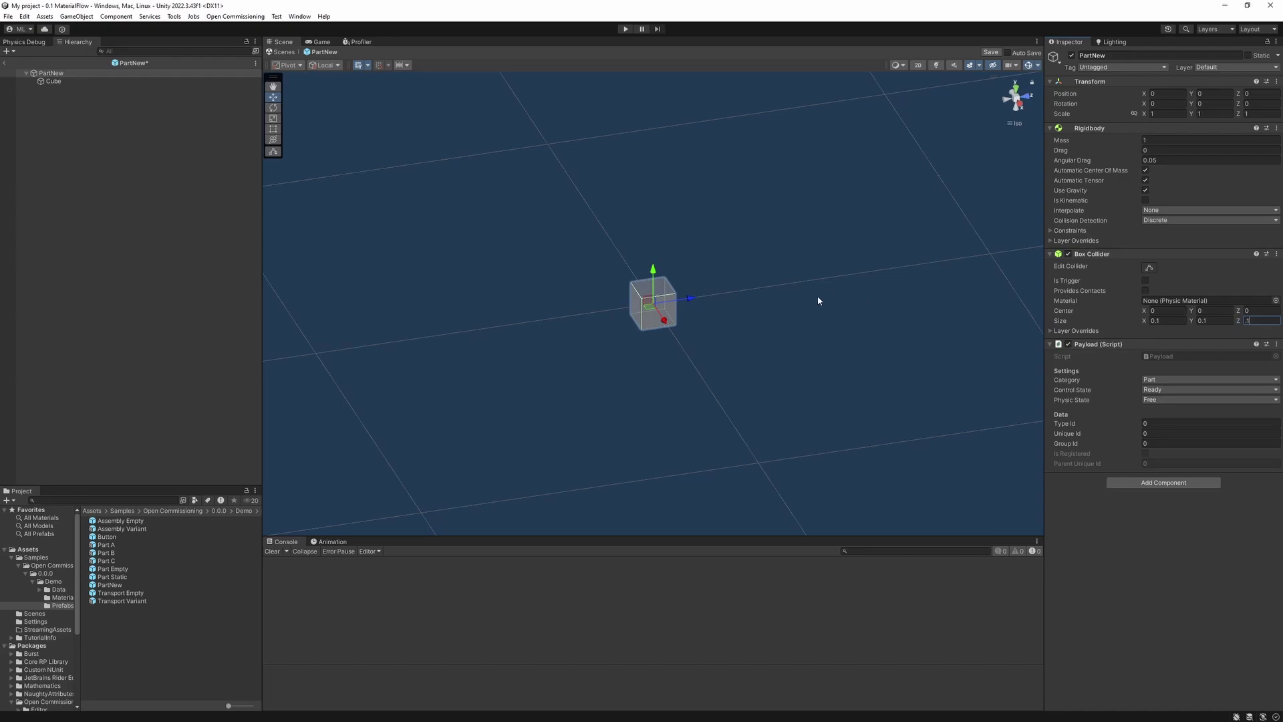
key("ctrl+s")
left_click(6, 63)
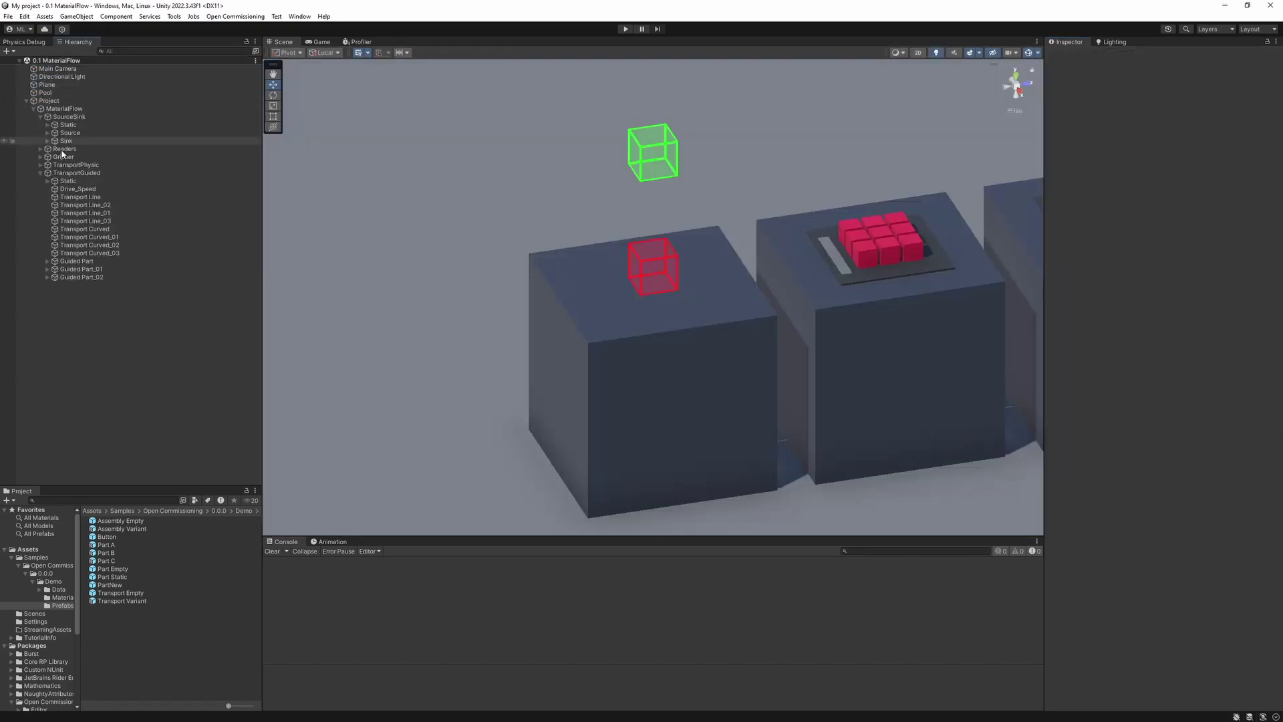
Step: Add a new element to the Pool's Payload List and assign the PartNew prefab to it
left_click(54, 91)
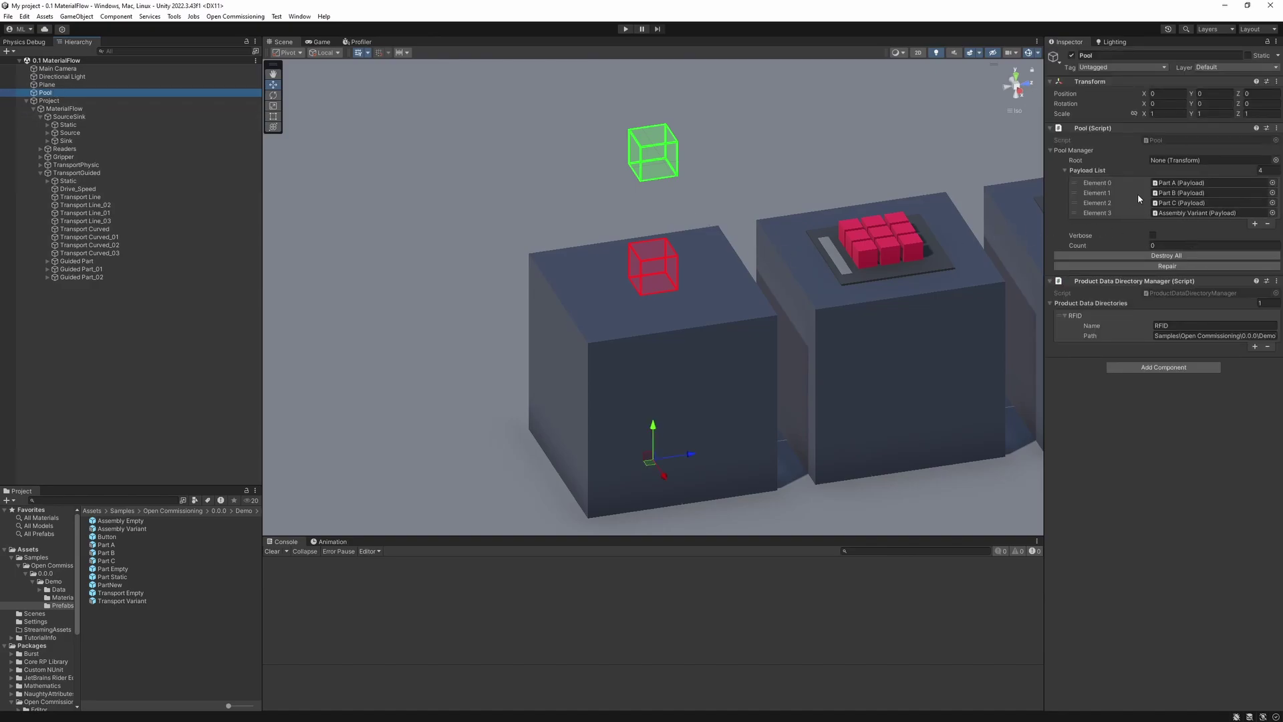
left_click(1256, 224)
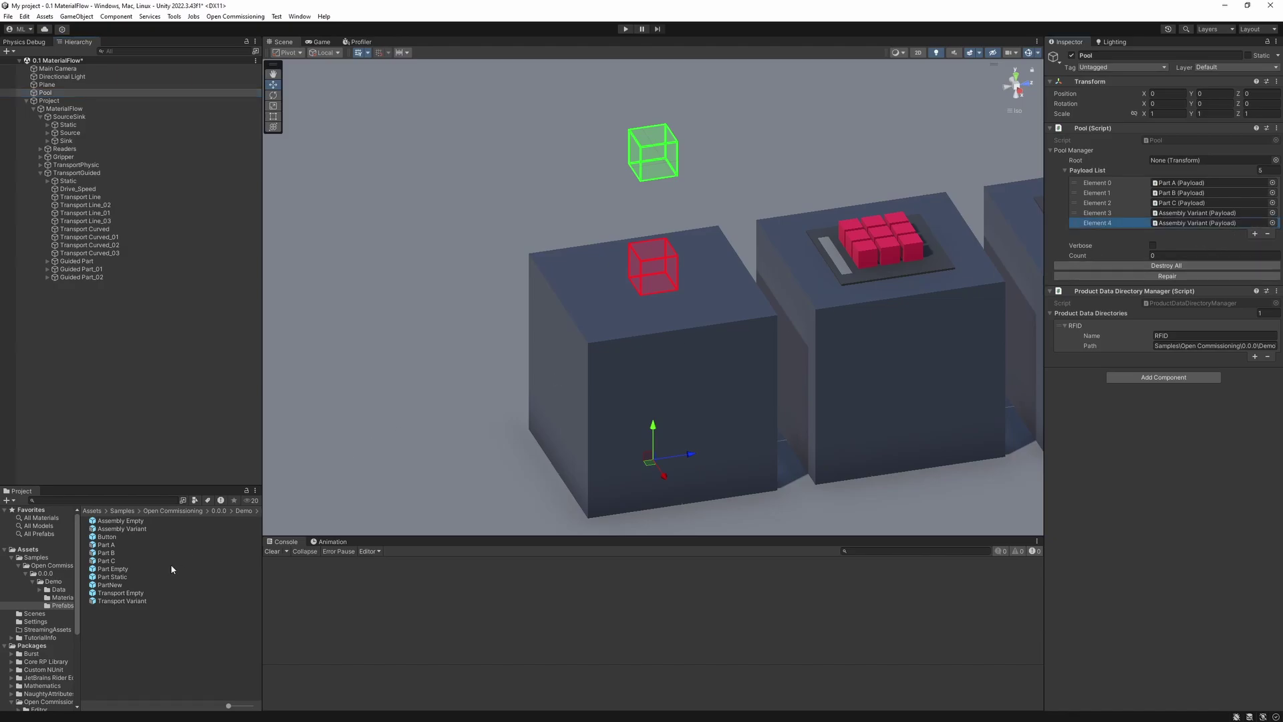
left_click_drag(105, 590, 1178, 225)
Step: Start play mode and move the Source away from above the Sink to Z -0.336
left_click(626, 29)
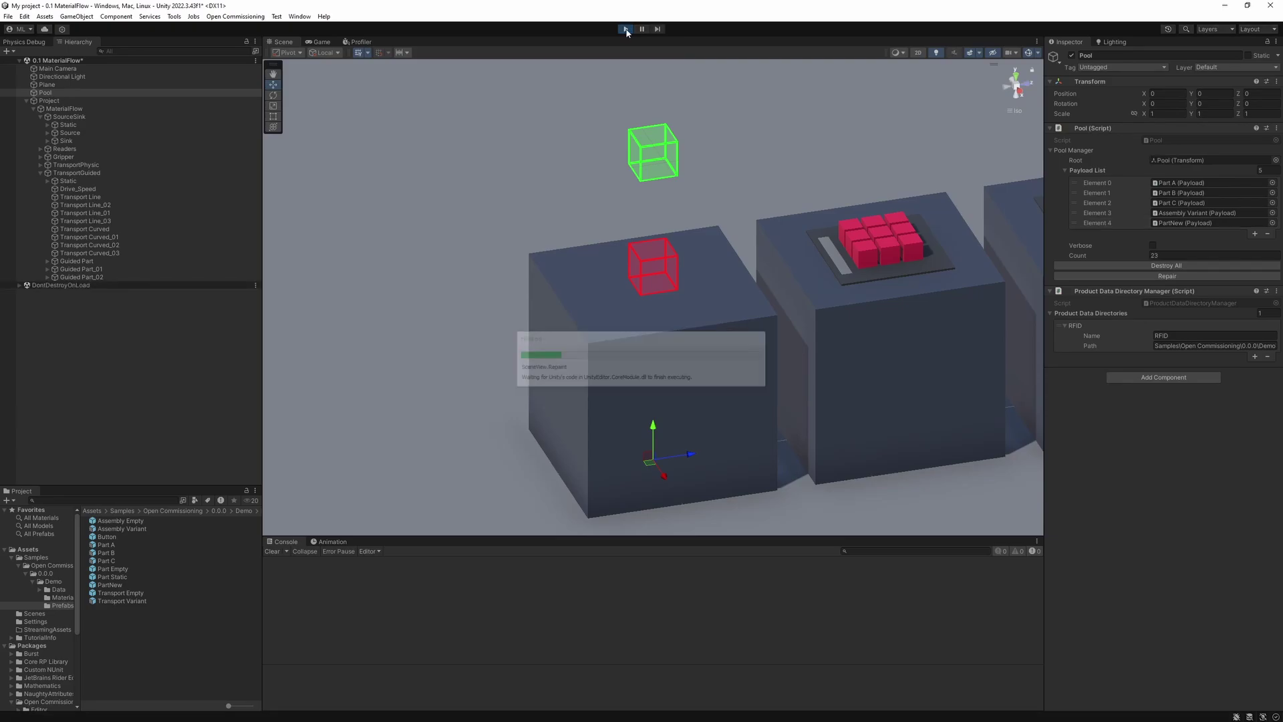
left_click(654, 148)
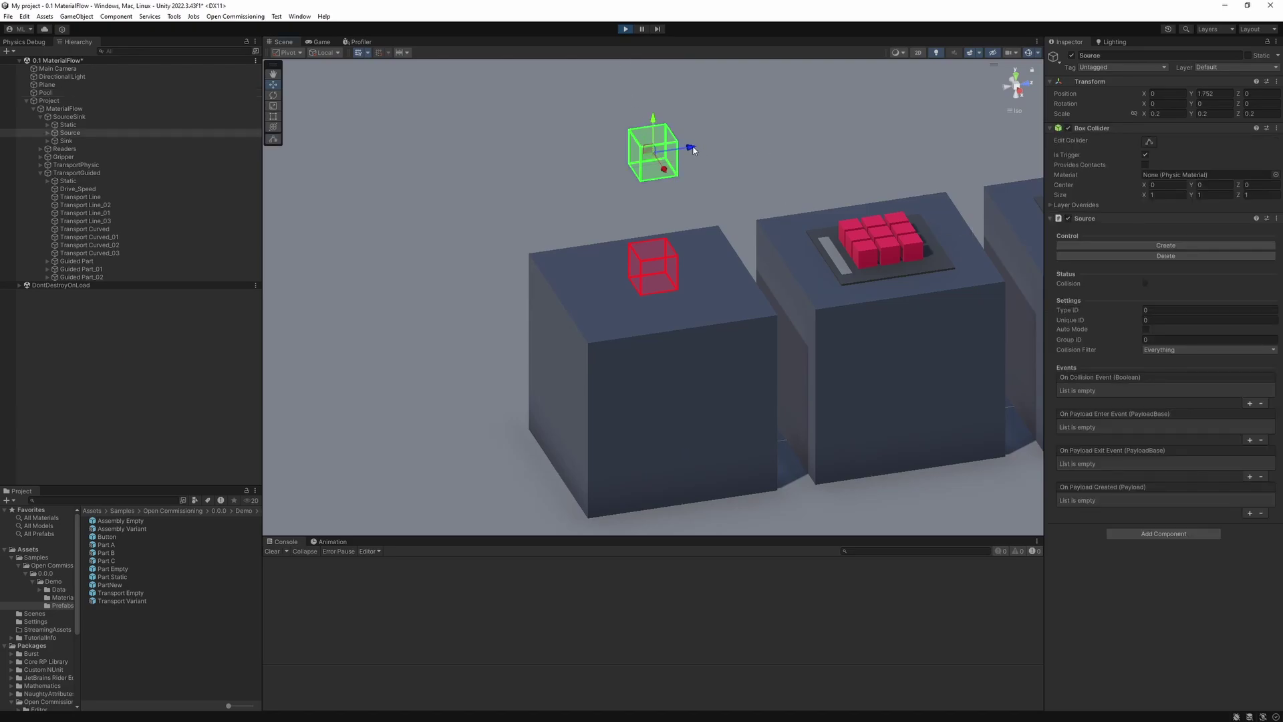
left_click_drag(692, 147, 631, 178)
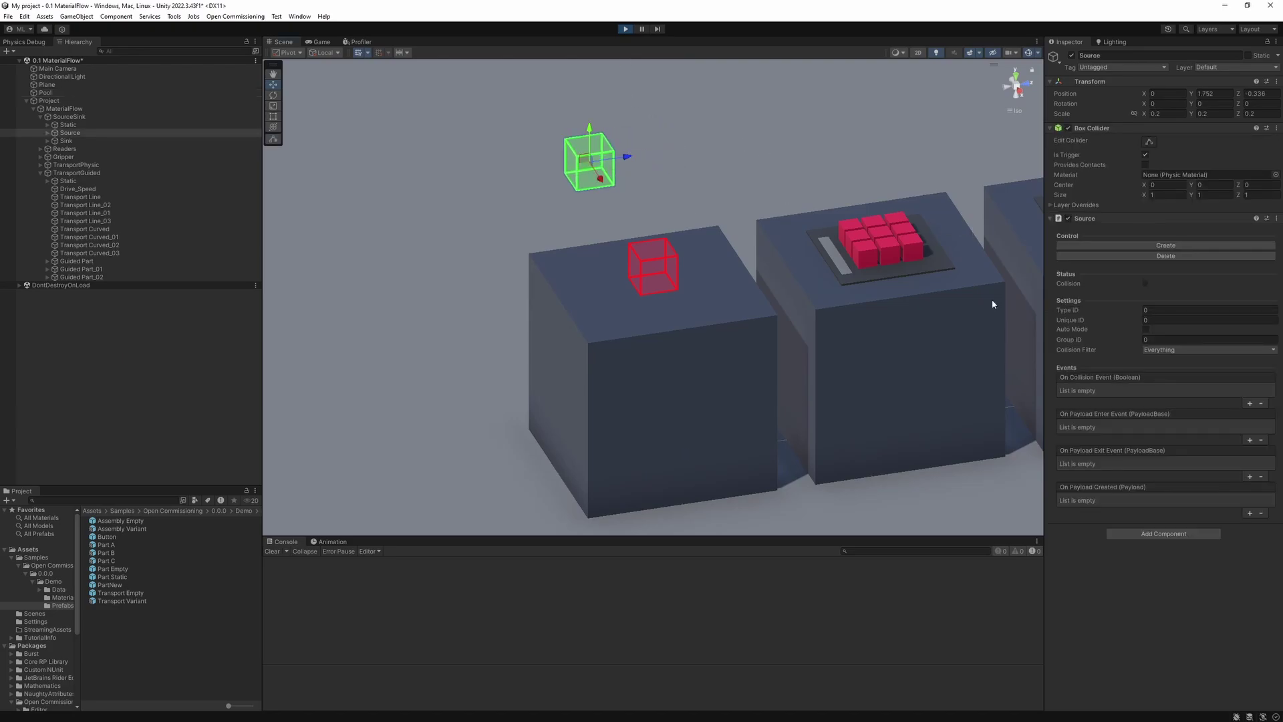
Step: Set the Source's Type ID to 4, create a part with it and select that part to inspect its Payload data
left_click(1155, 311)
left_click(1166, 245)
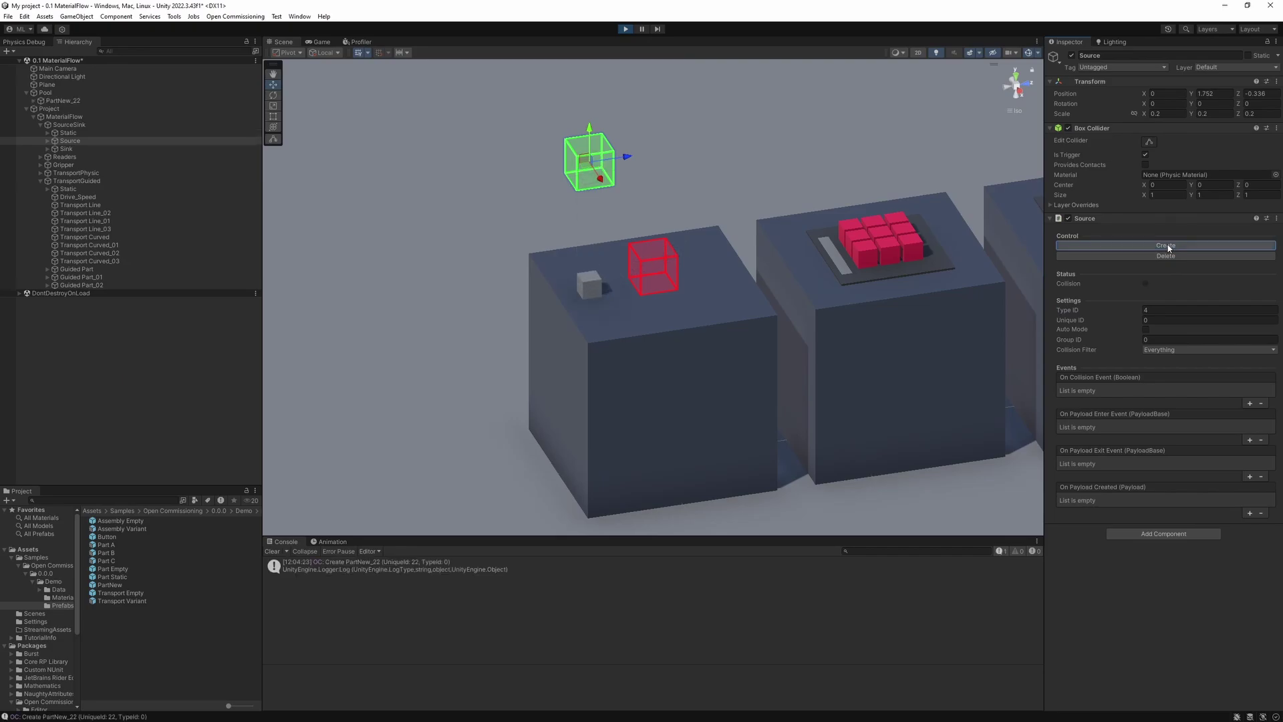
left_click(597, 288)
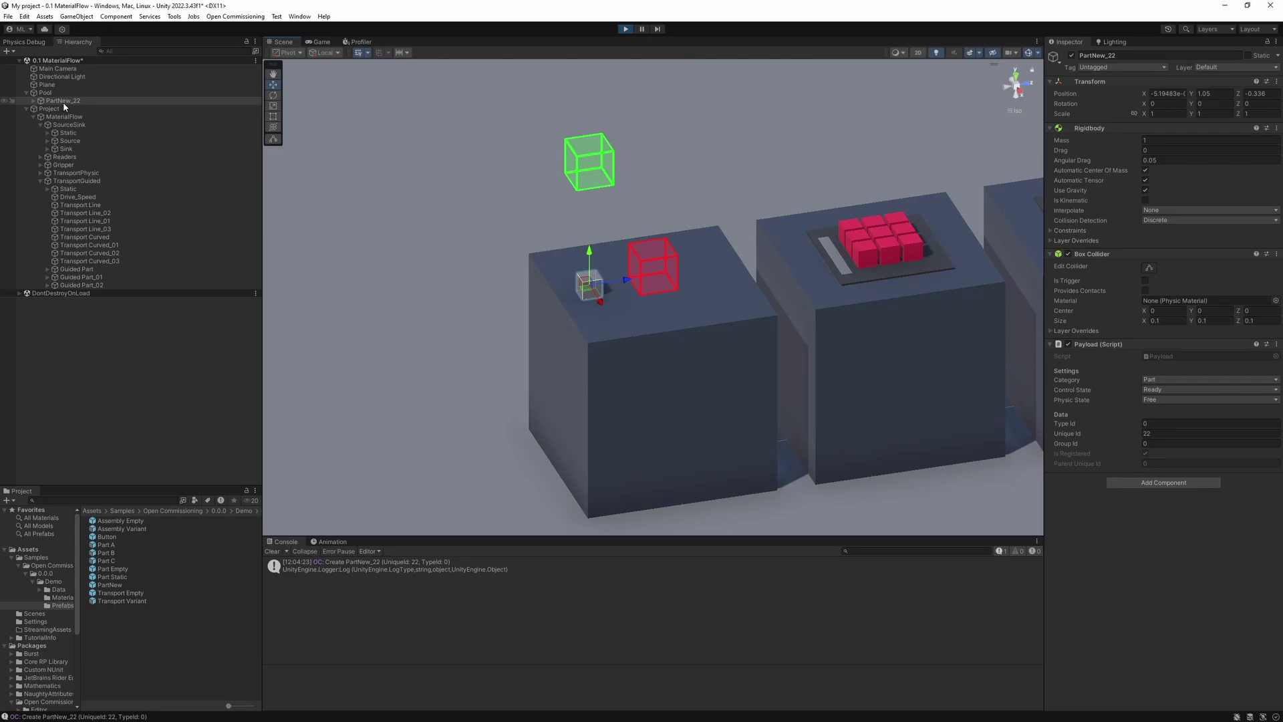
Step: Reselect the Source and create three more PartNew parts stacked on the first one
left_click(597, 177)
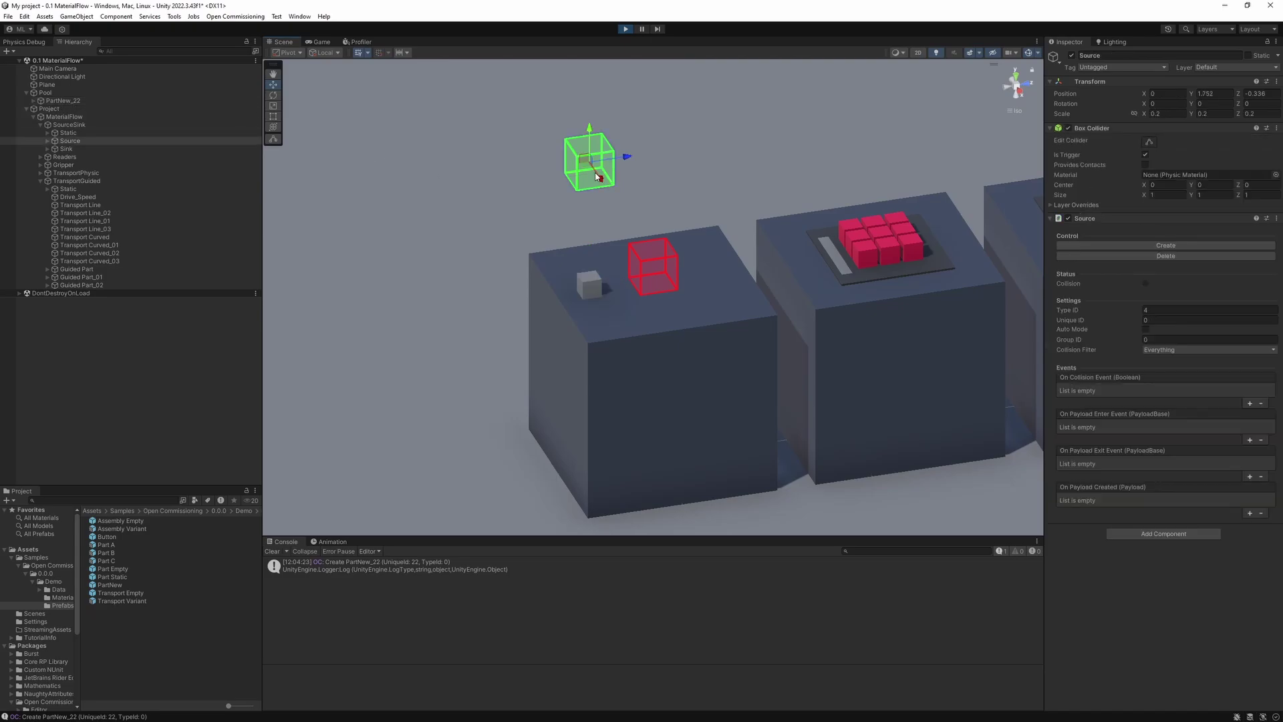
left_click(1096, 245)
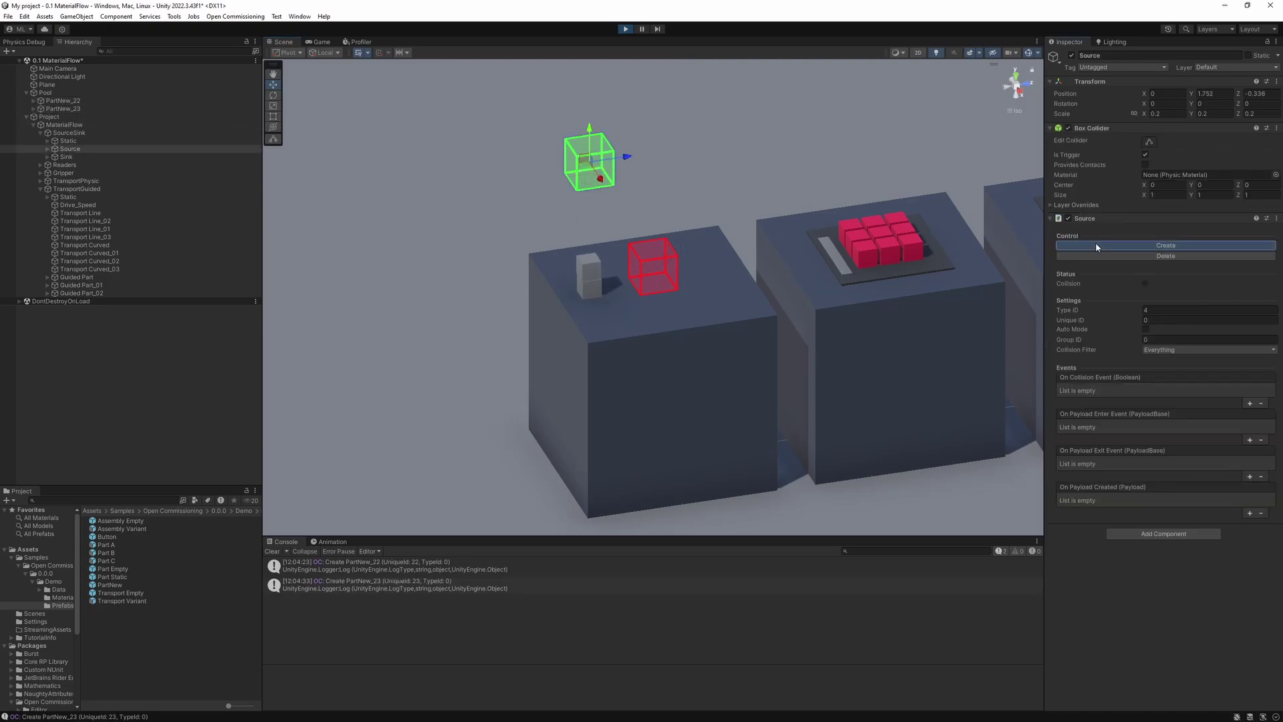
left_click(1096, 244)
left_click(1096, 245)
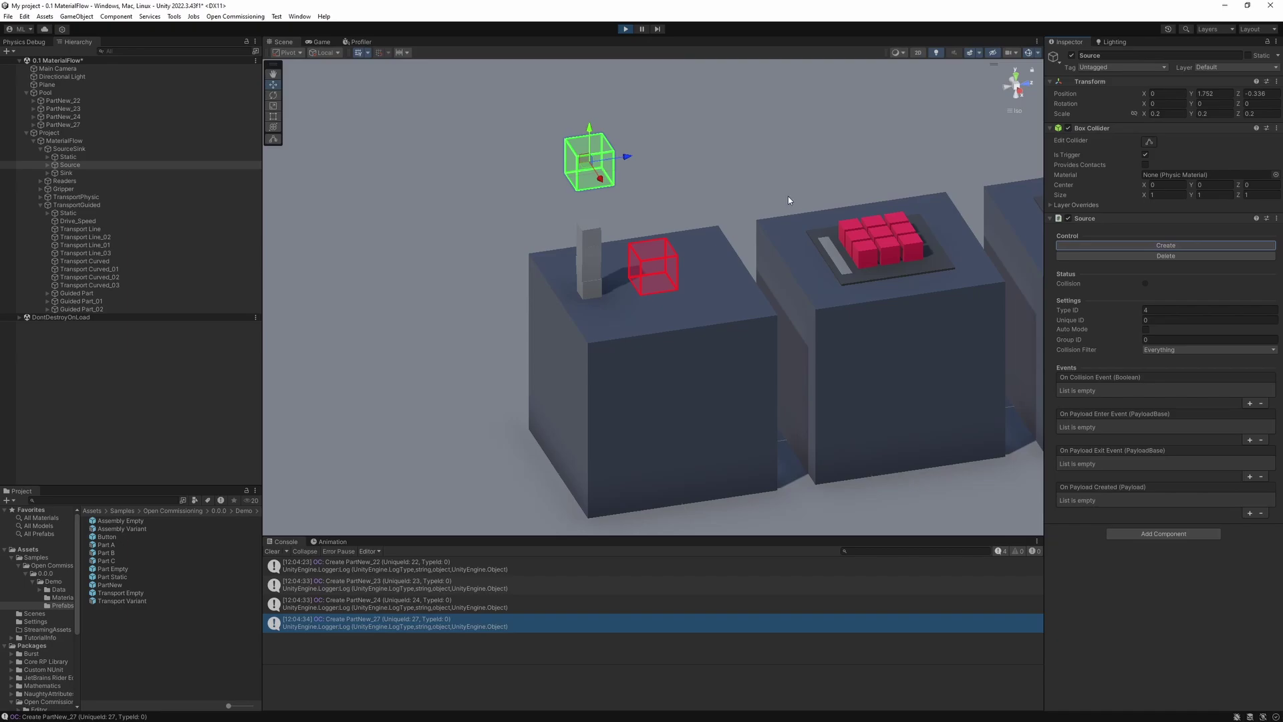
Step: Select the Sink to examine its settings
key("F2")
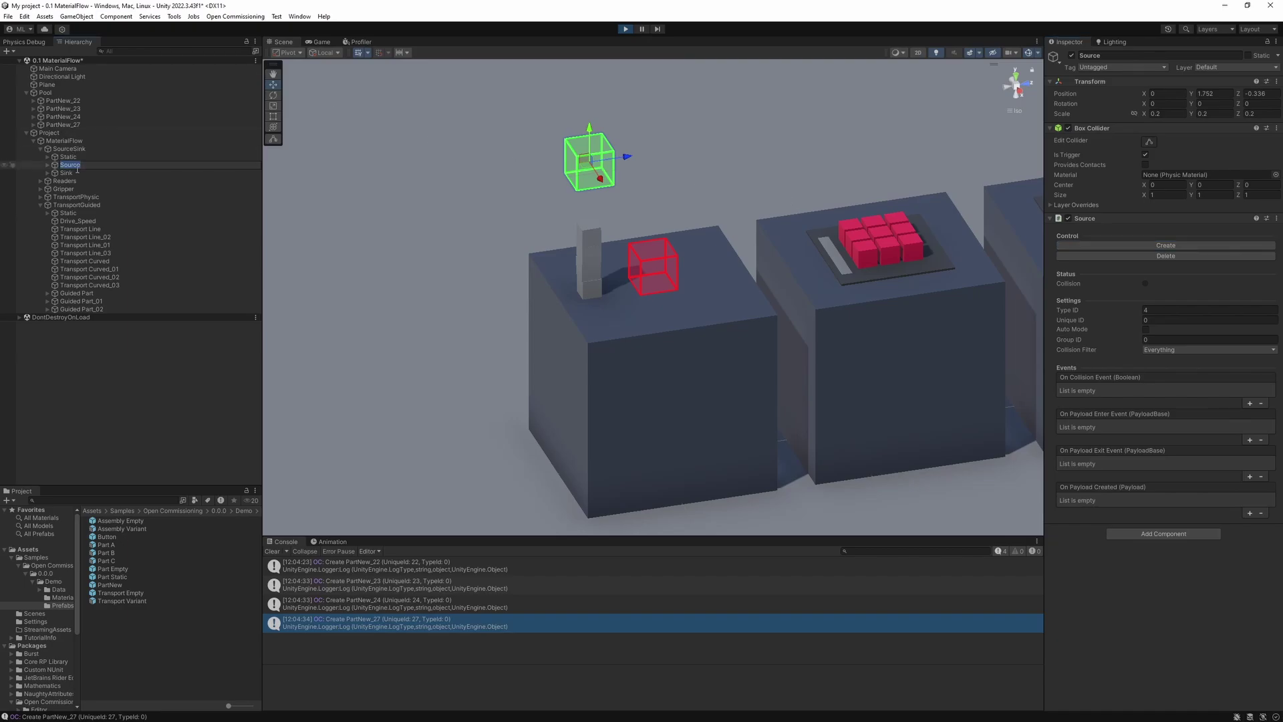
left_click(134, 173)
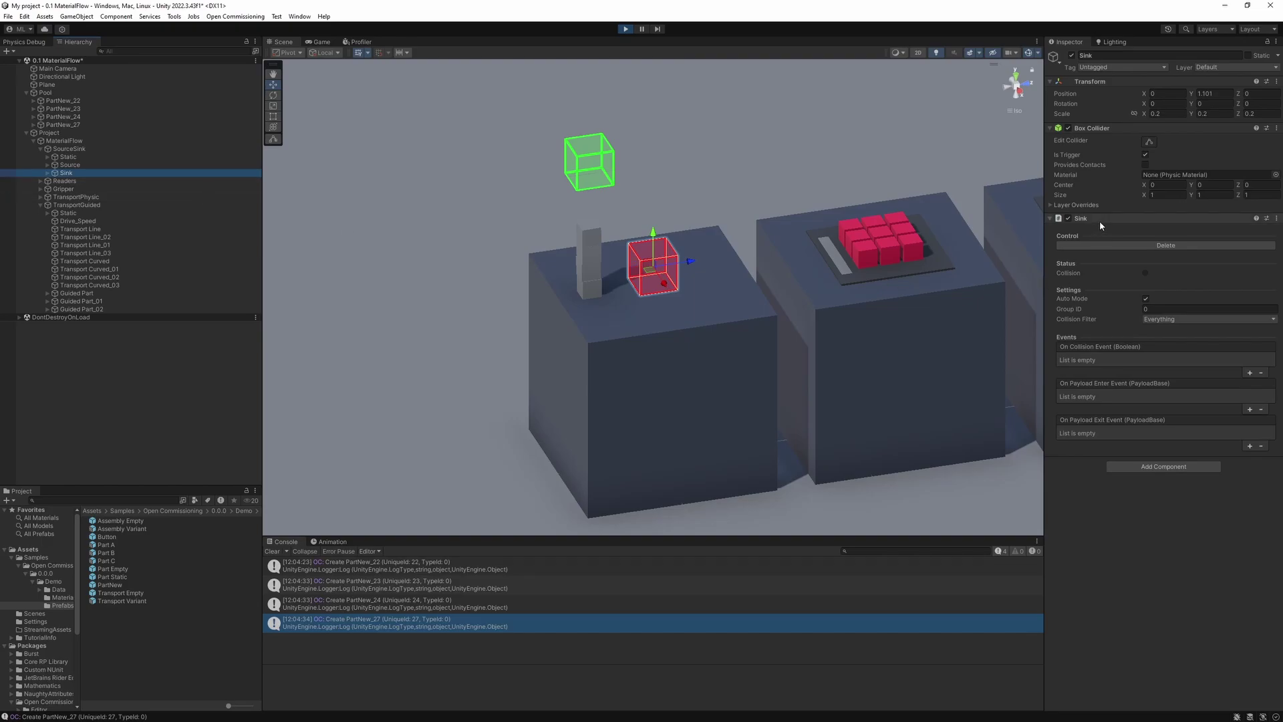
Step: Turn off the Sink's Auto Mode, move the Sink to about Z -0.314 over the stacked parts and delete them
left_click(1146, 301)
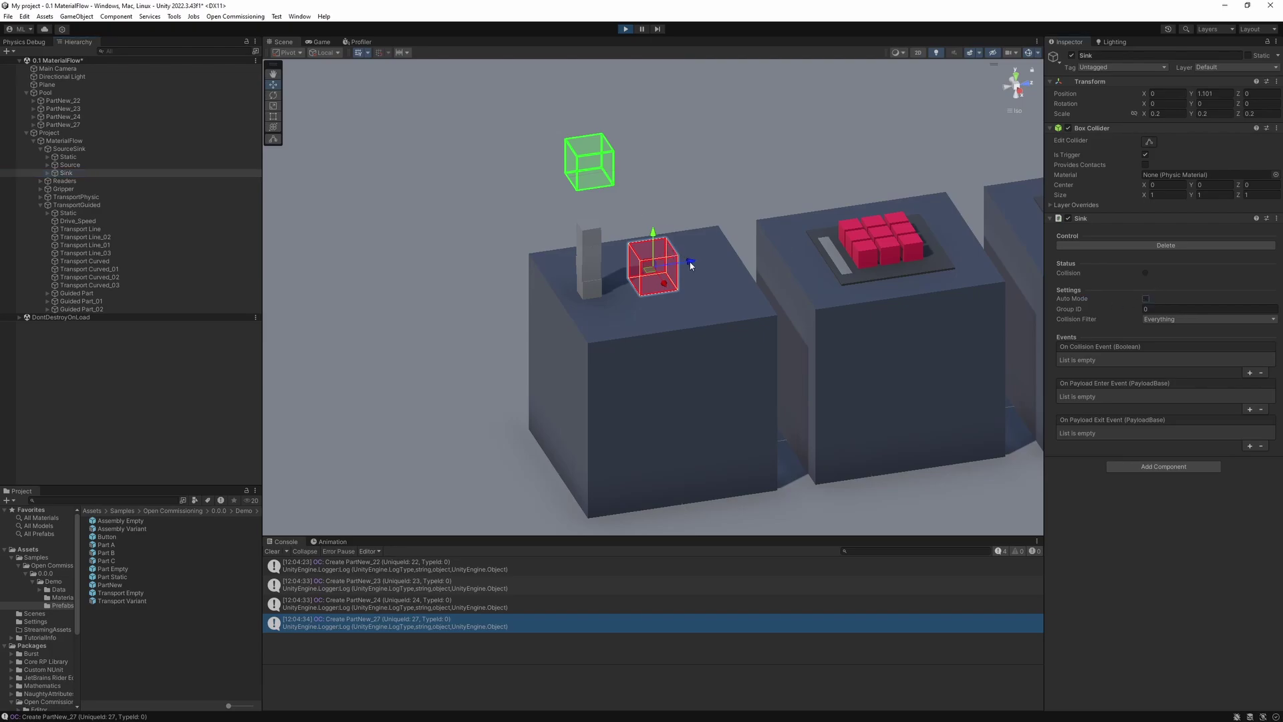
left_click_drag(691, 265, 632, 275)
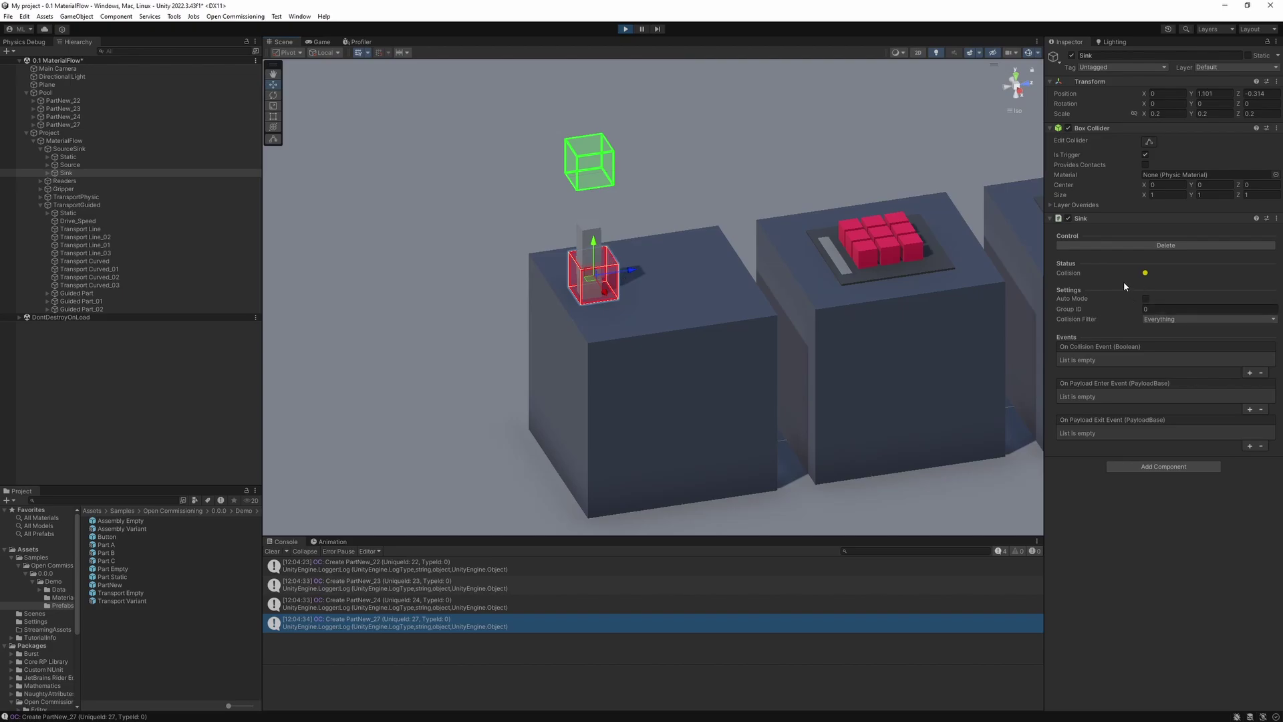
left_click(1156, 246)
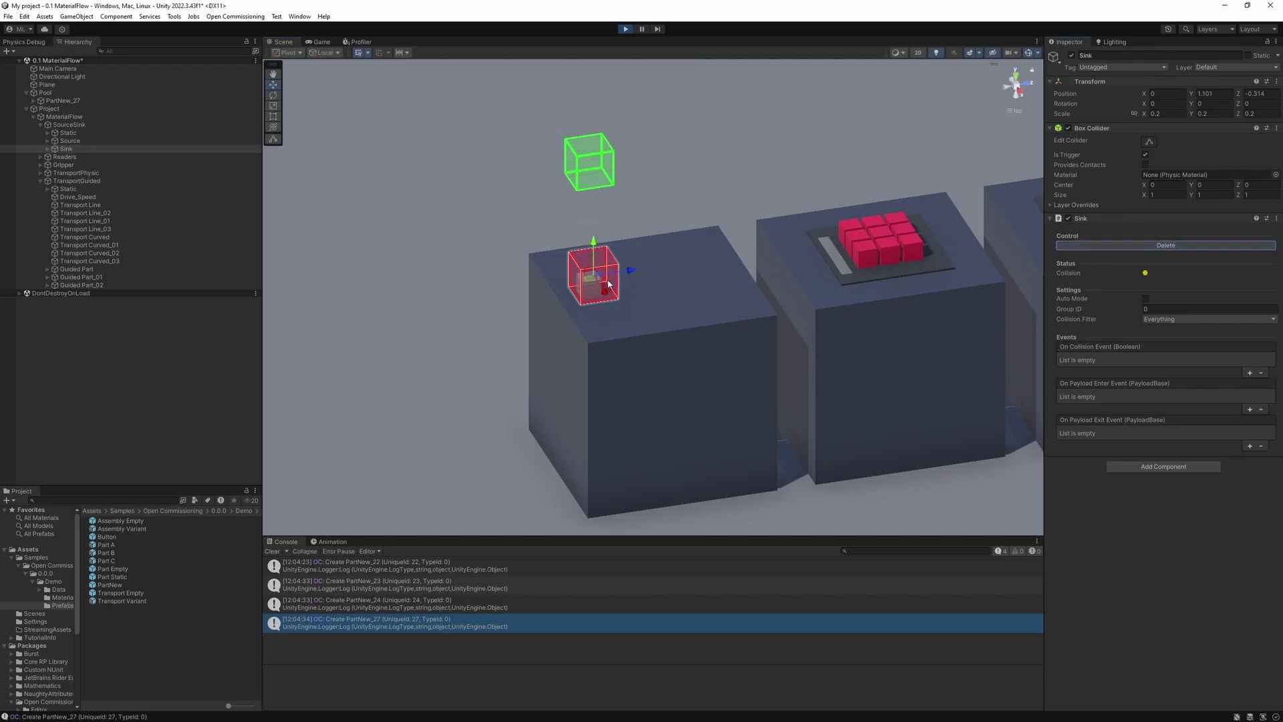
left_click(1149, 246)
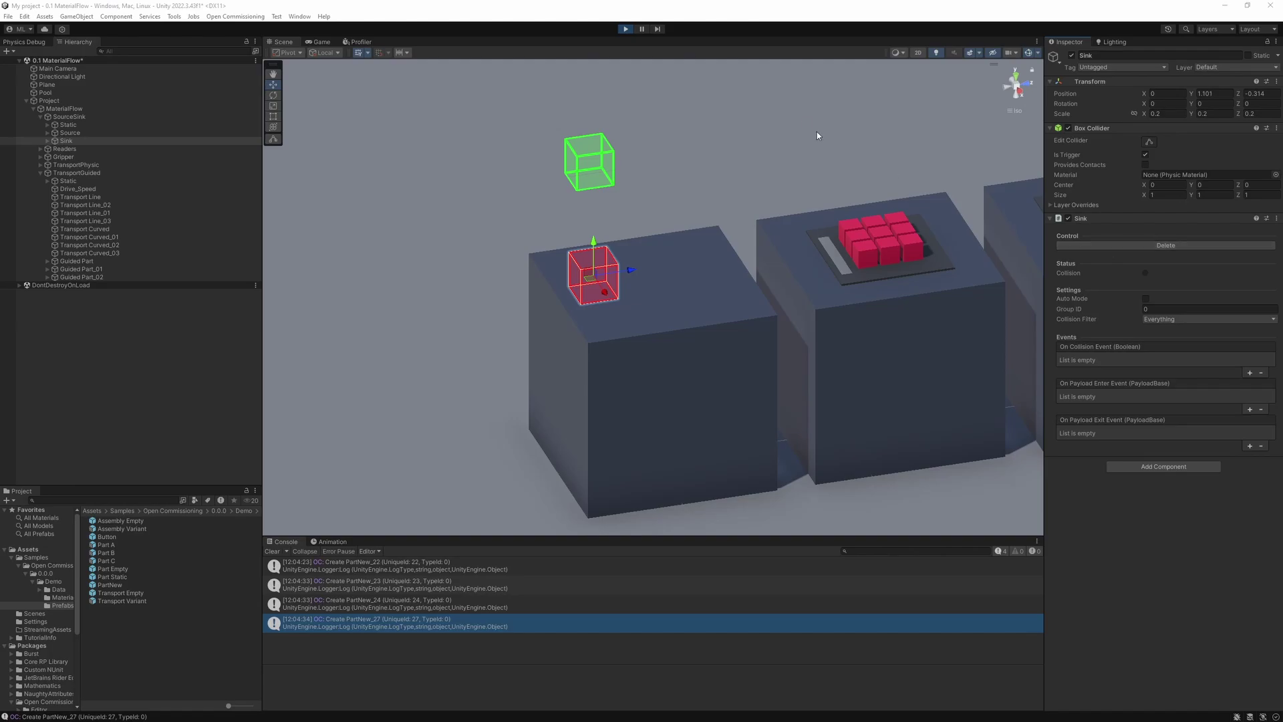
Step: Stop play mode and clear the console
left_click(620, 28)
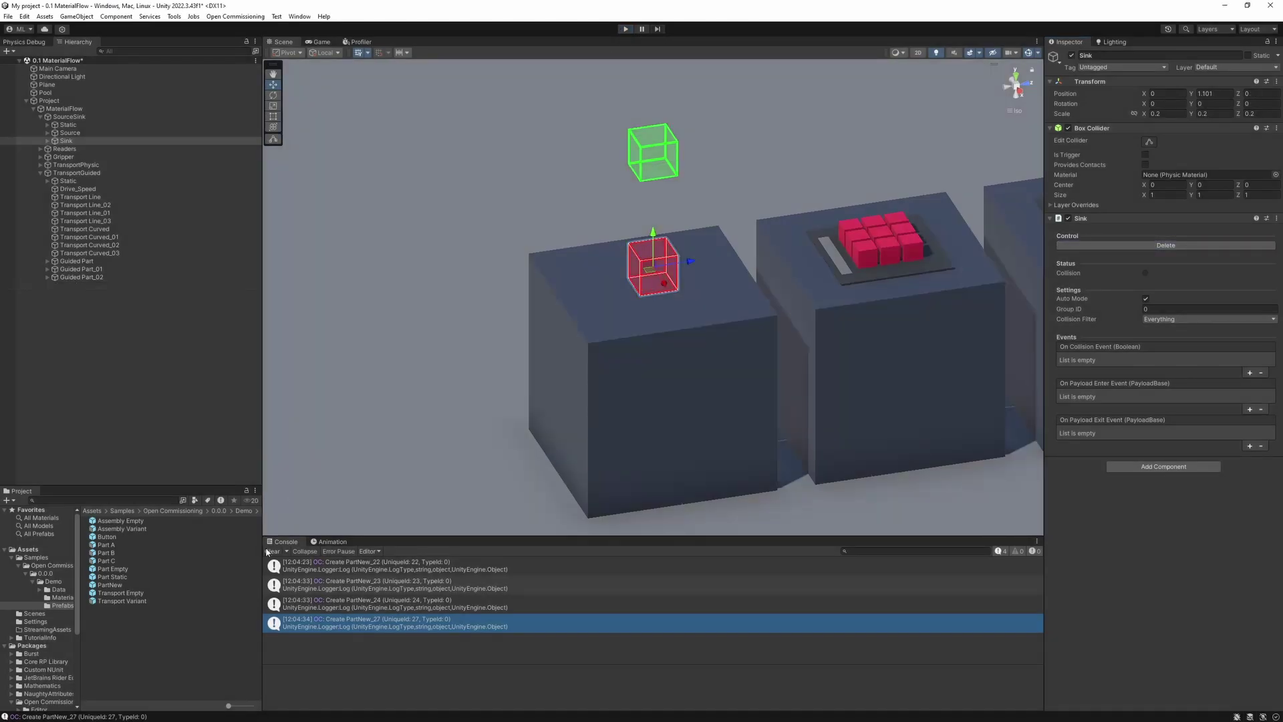
left_click(270, 552)
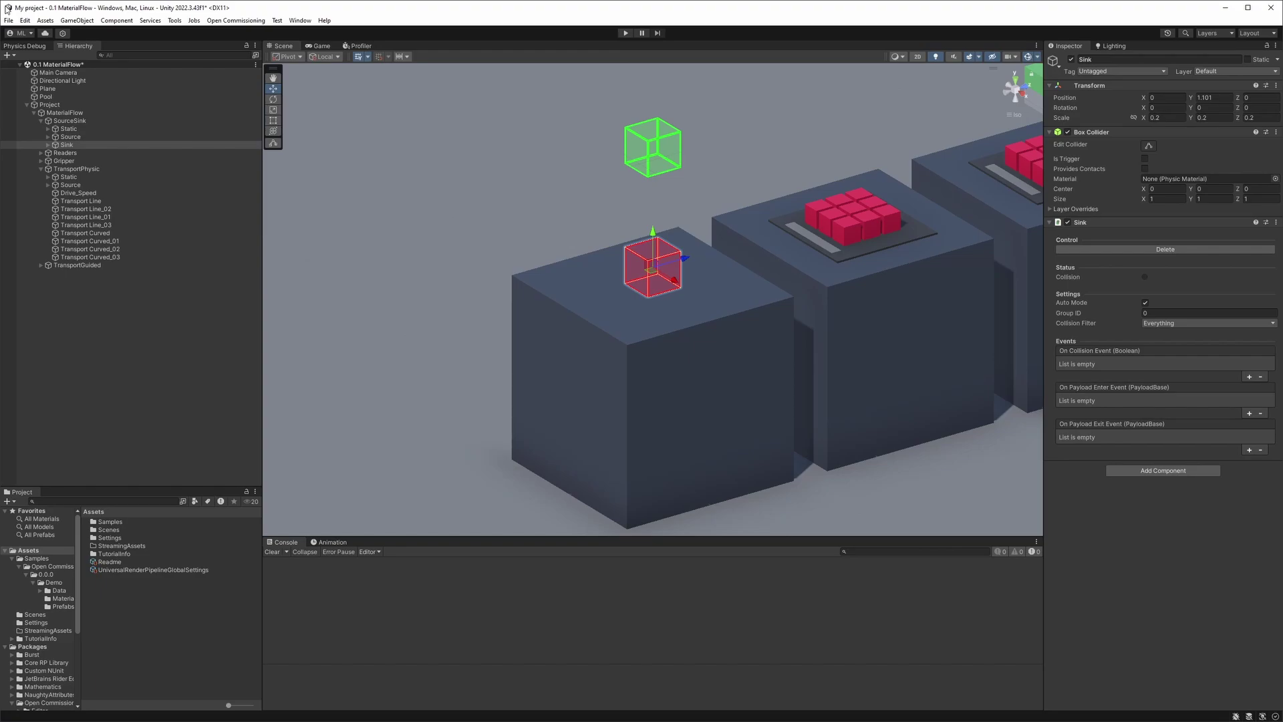
Step: Focus on the Gripper station and hide the SourceSink, Readers, TransportPhysic and TransportGuided groups in the scene
double_click(63, 161)
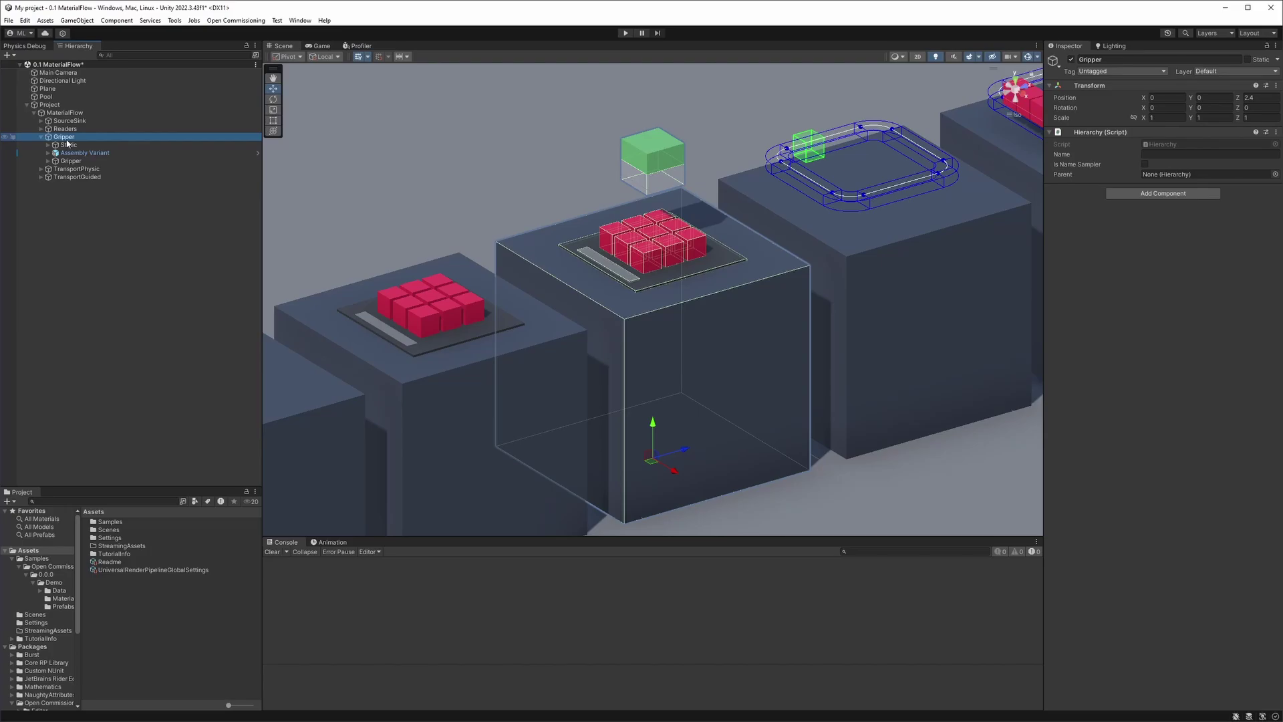
double_click(67, 128)
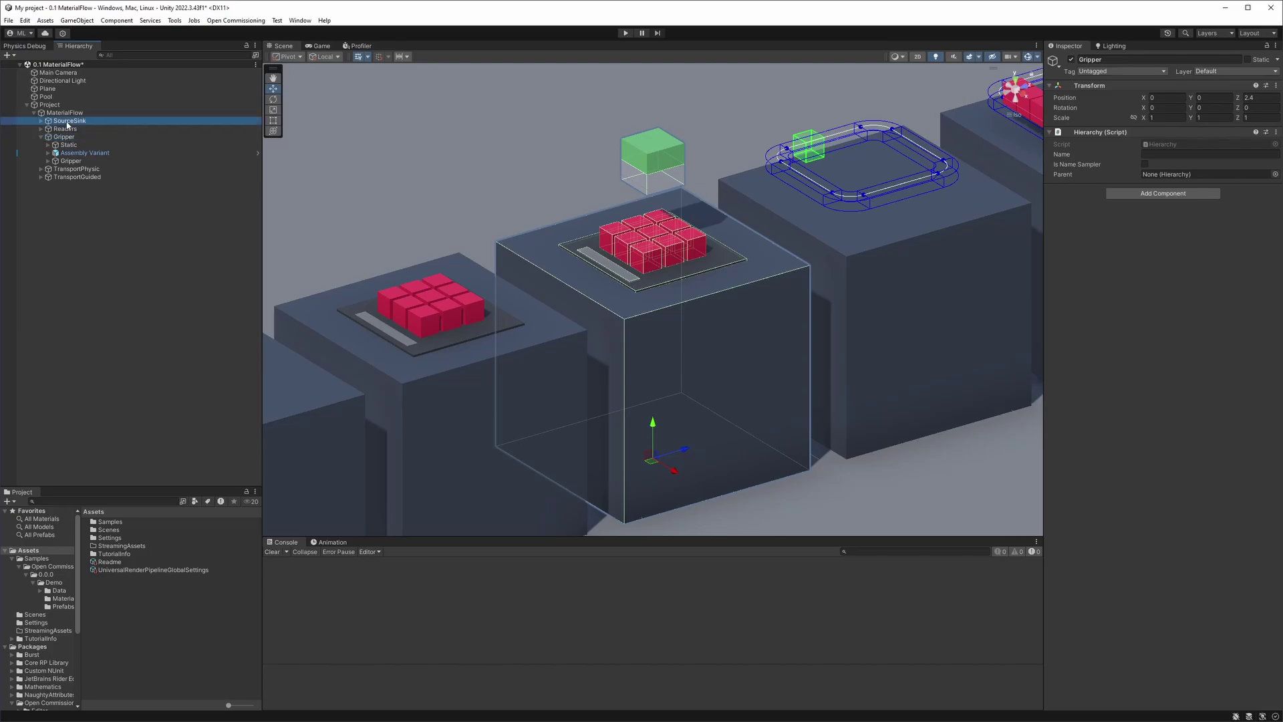
left_click(66, 171)
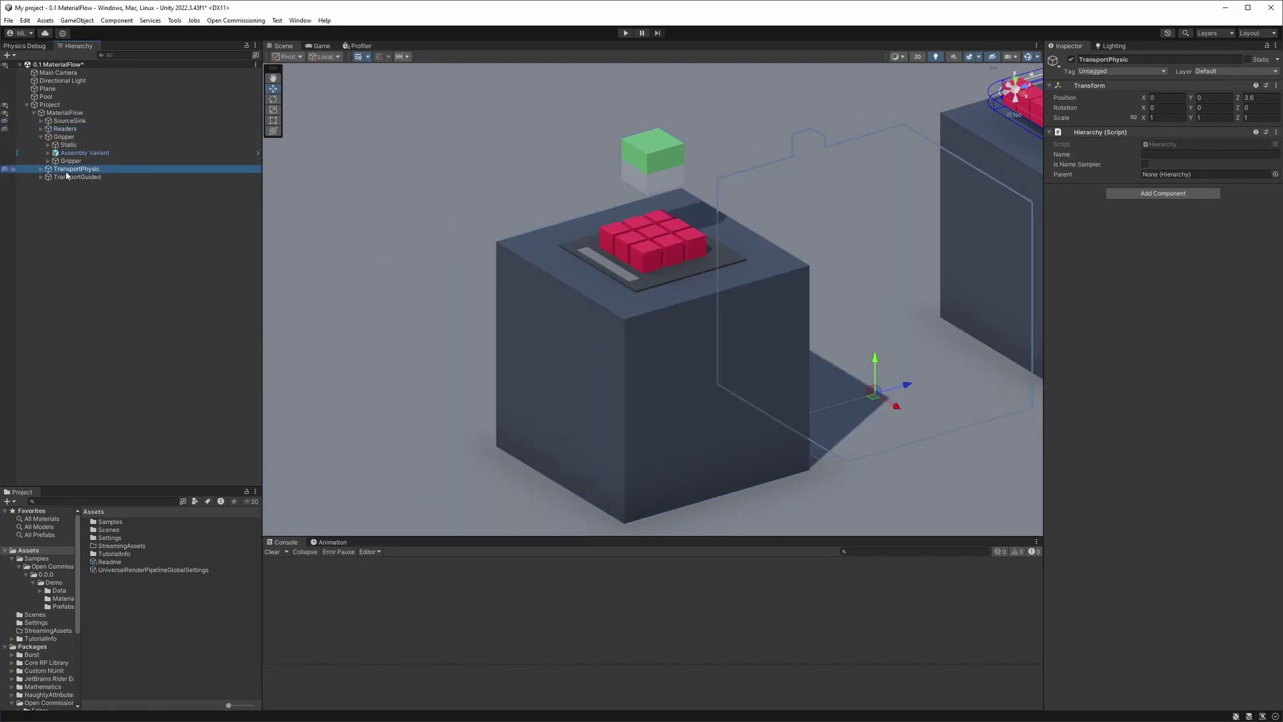
left_click(70, 178)
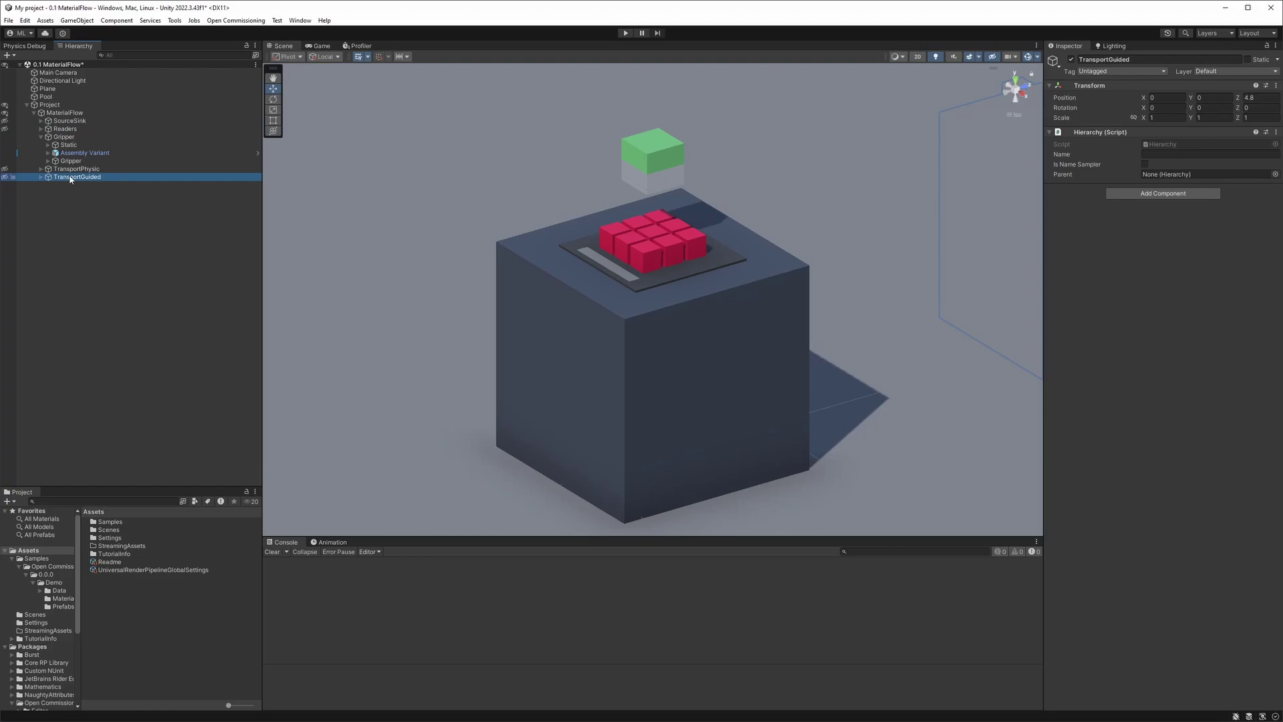
left_click(66, 138)
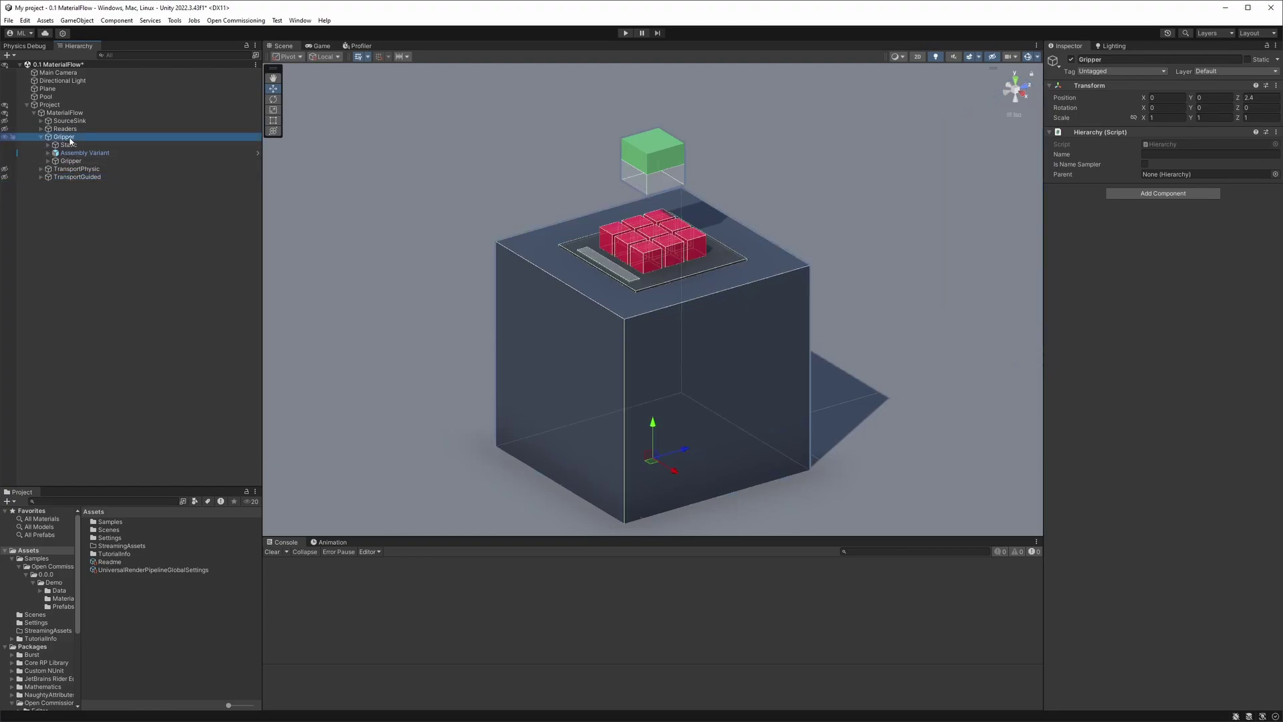
Step: Examine the components of the Assembly Variant, its child Part A and the Gripper
left_click(72, 153)
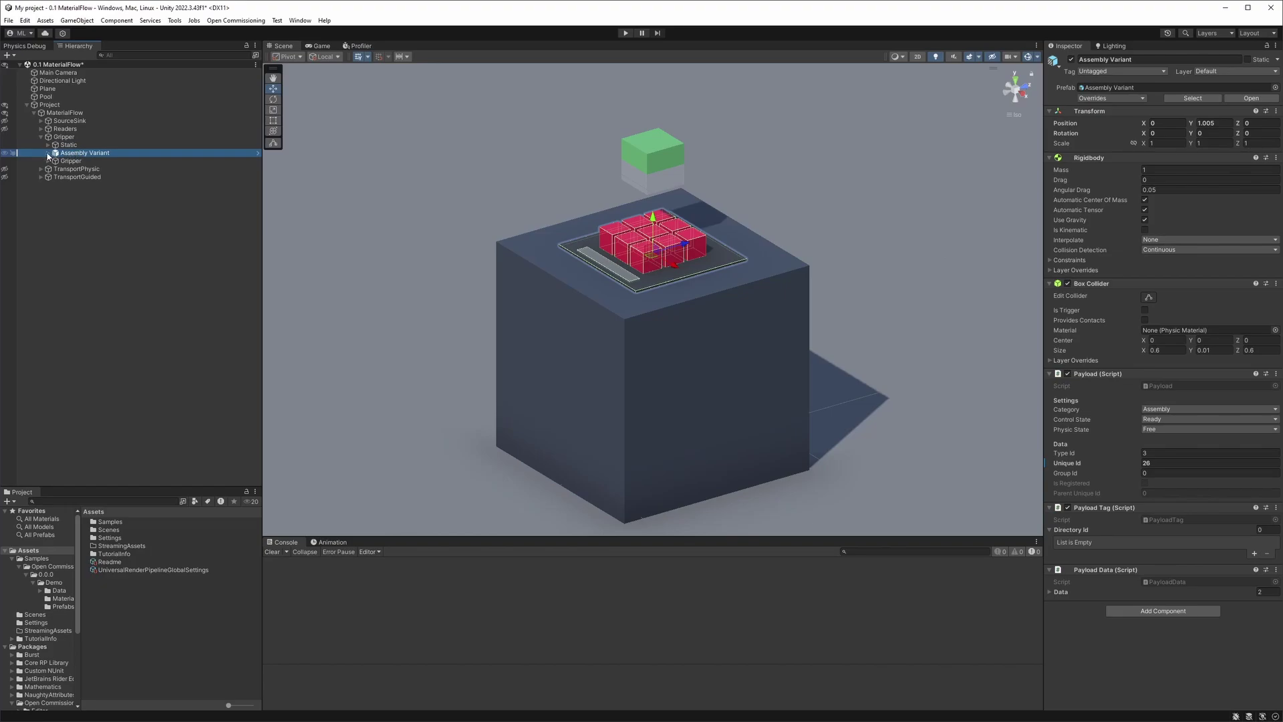
left_click(48, 154)
left_click(75, 178)
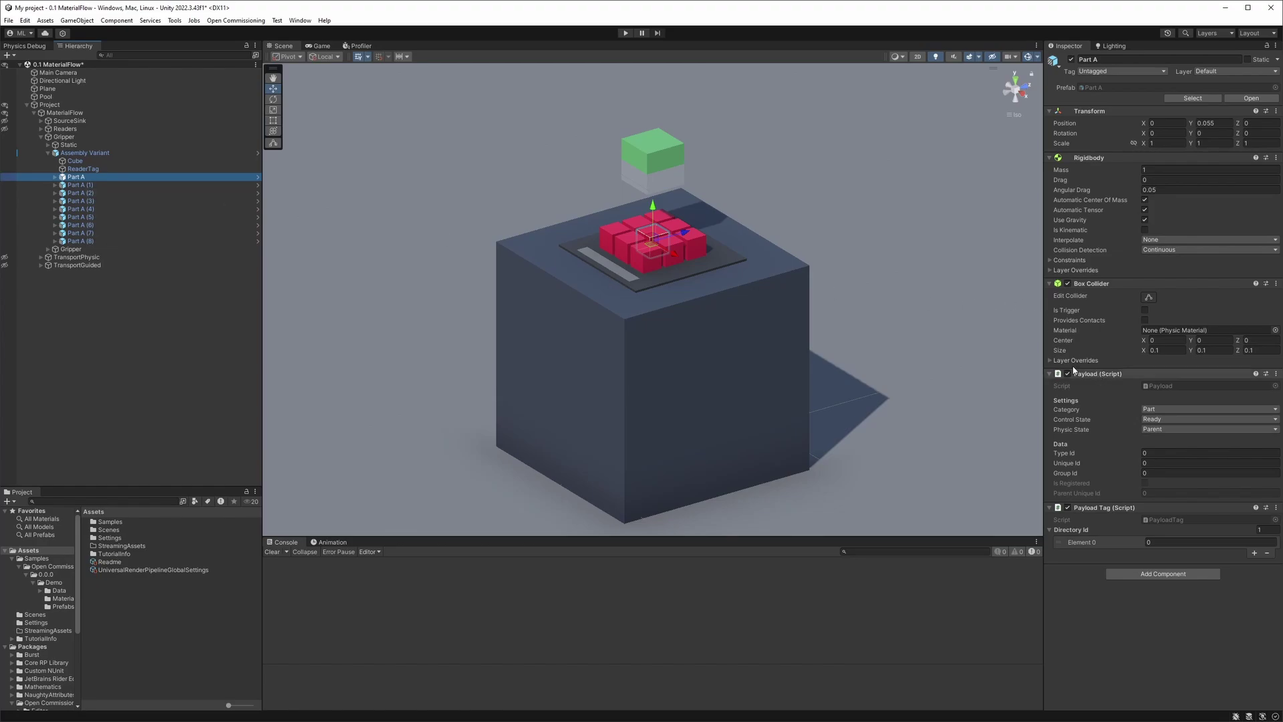
left_click(71, 250)
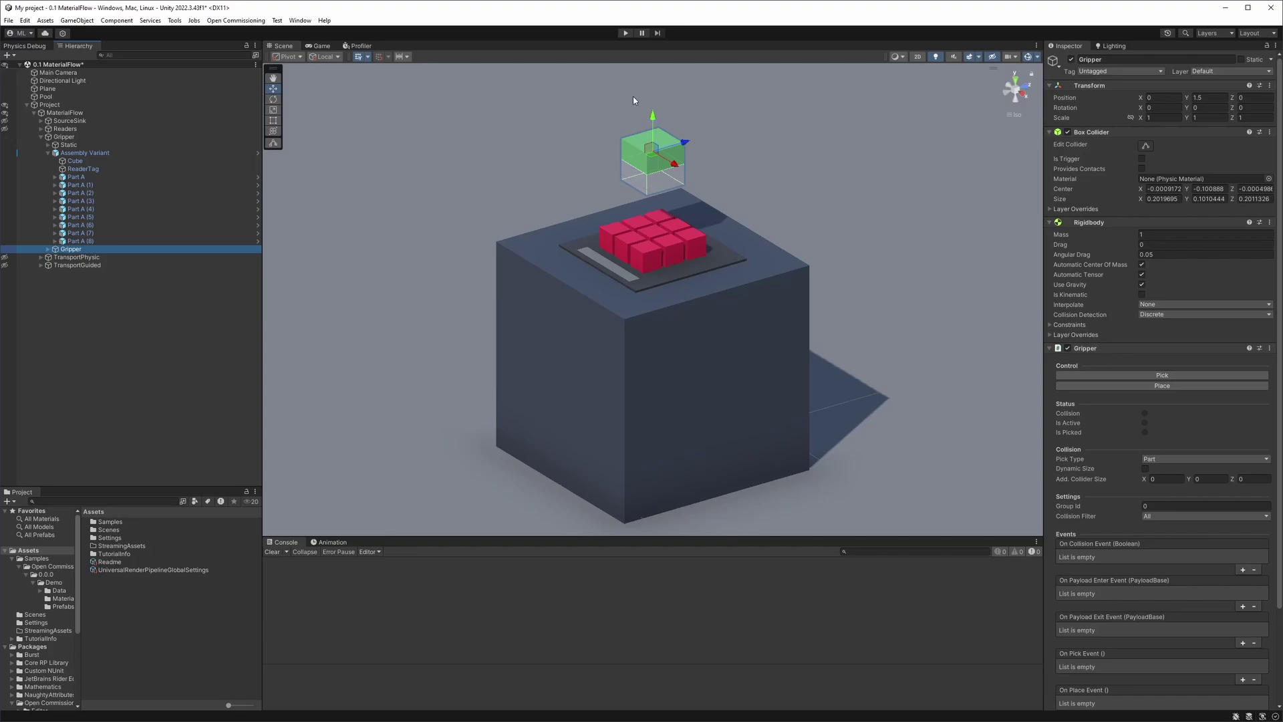
Step: Start play mode, lower the Gripper to about Y 1.201 to pick the parts and lift them to about Y 1.507
left_click(627, 33)
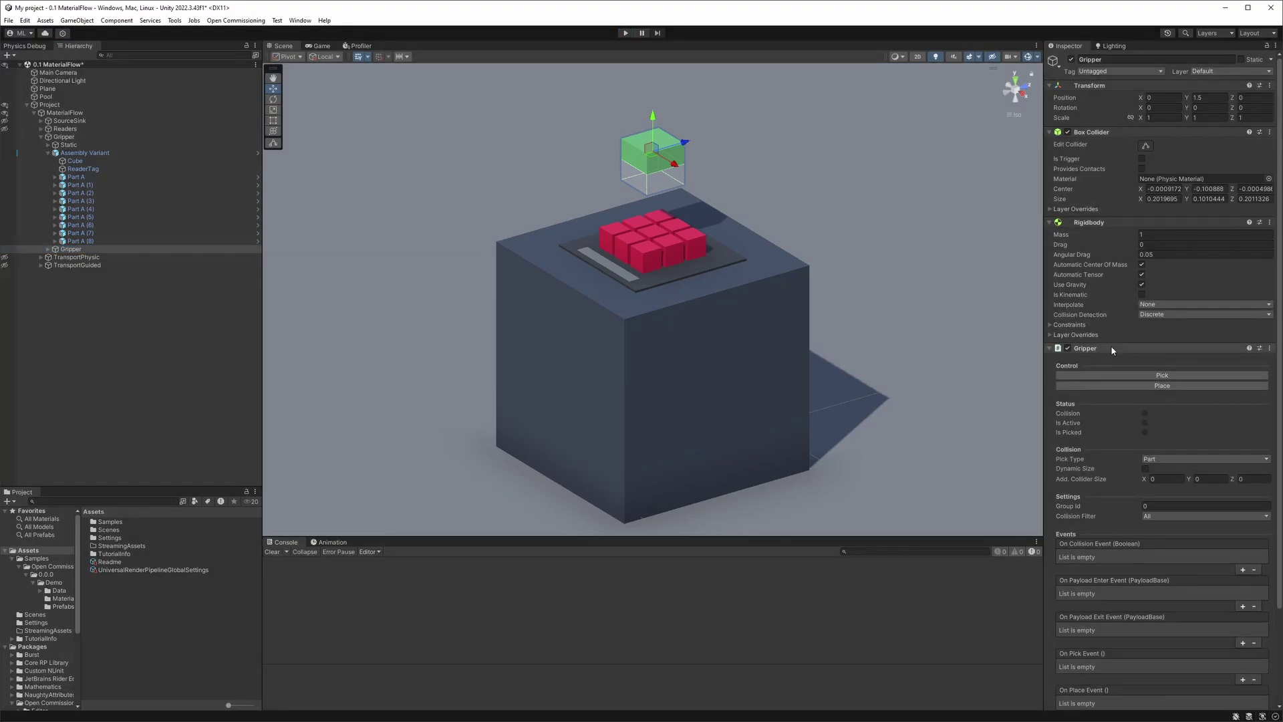
left_click(625, 34)
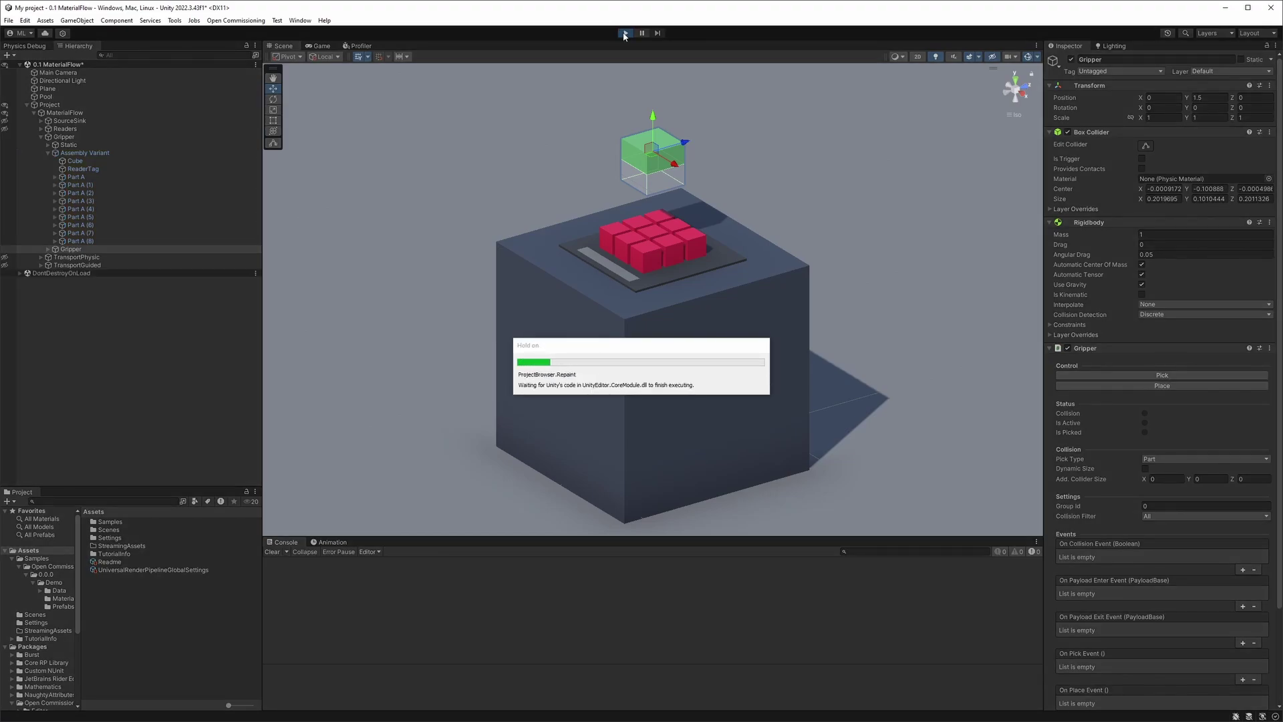
left_click_drag(653, 111, 651, 176)
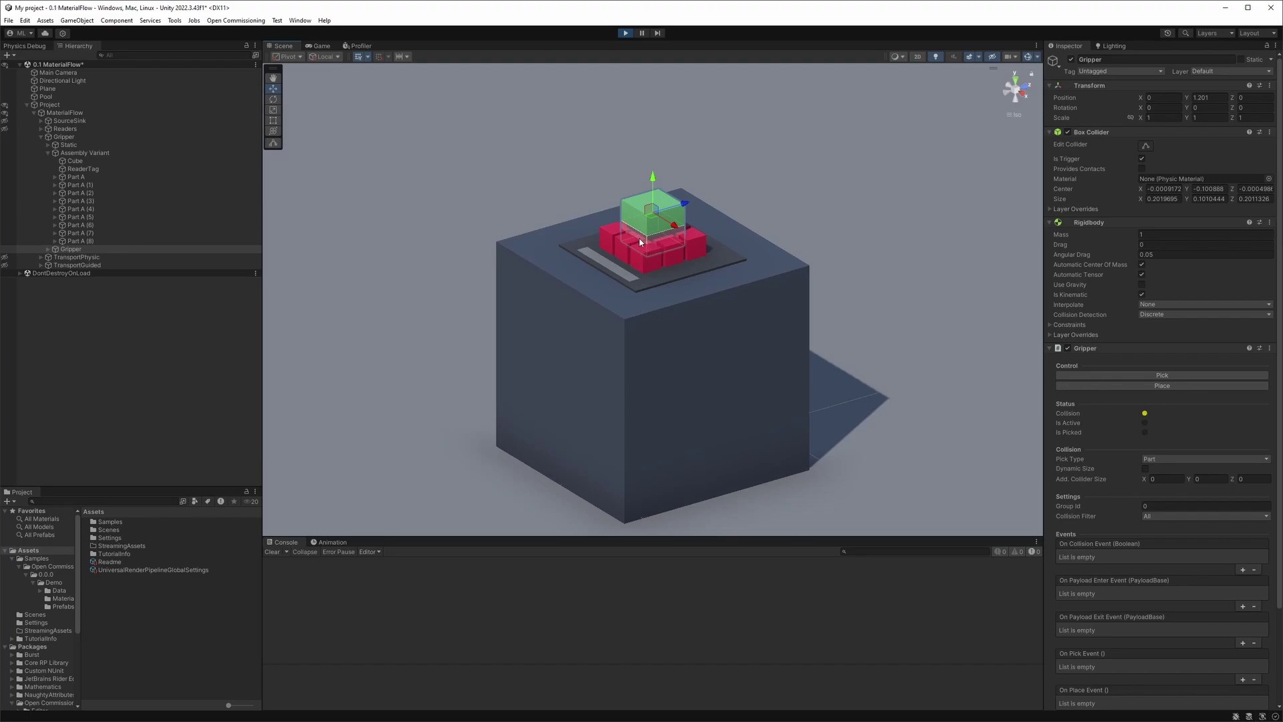
left_click(1154, 376)
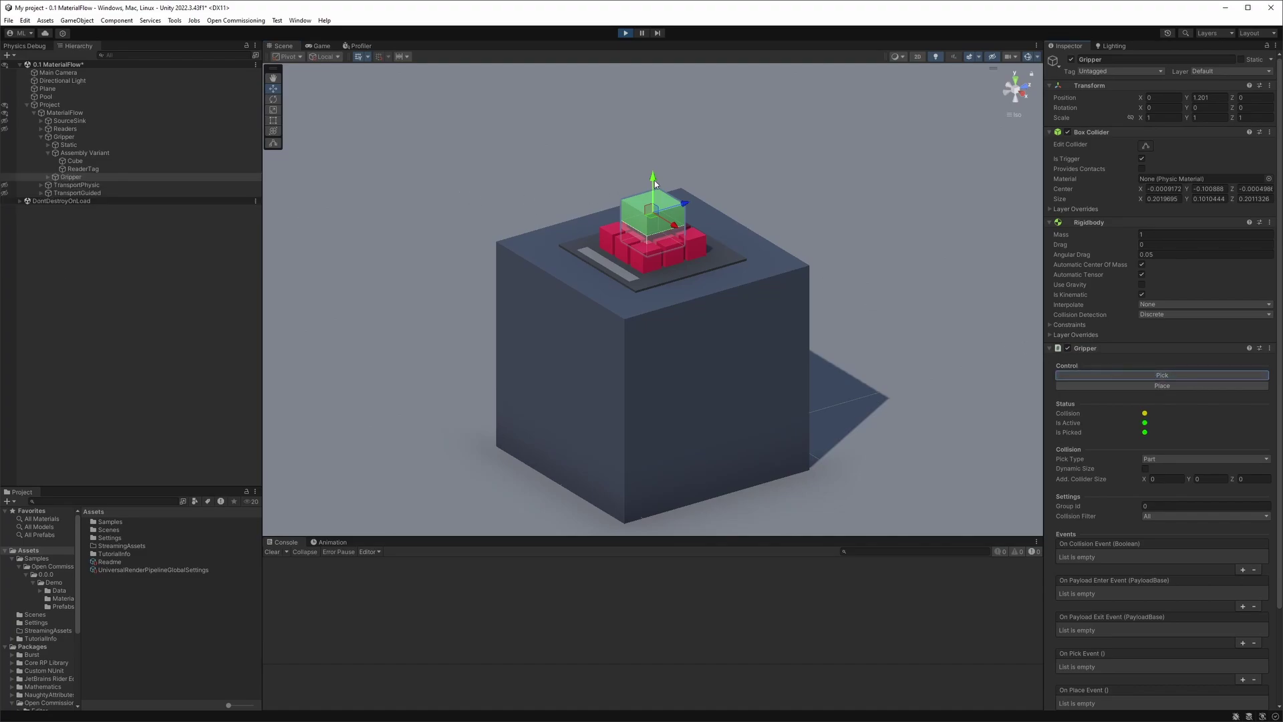
left_click_drag(655, 184, 652, 119)
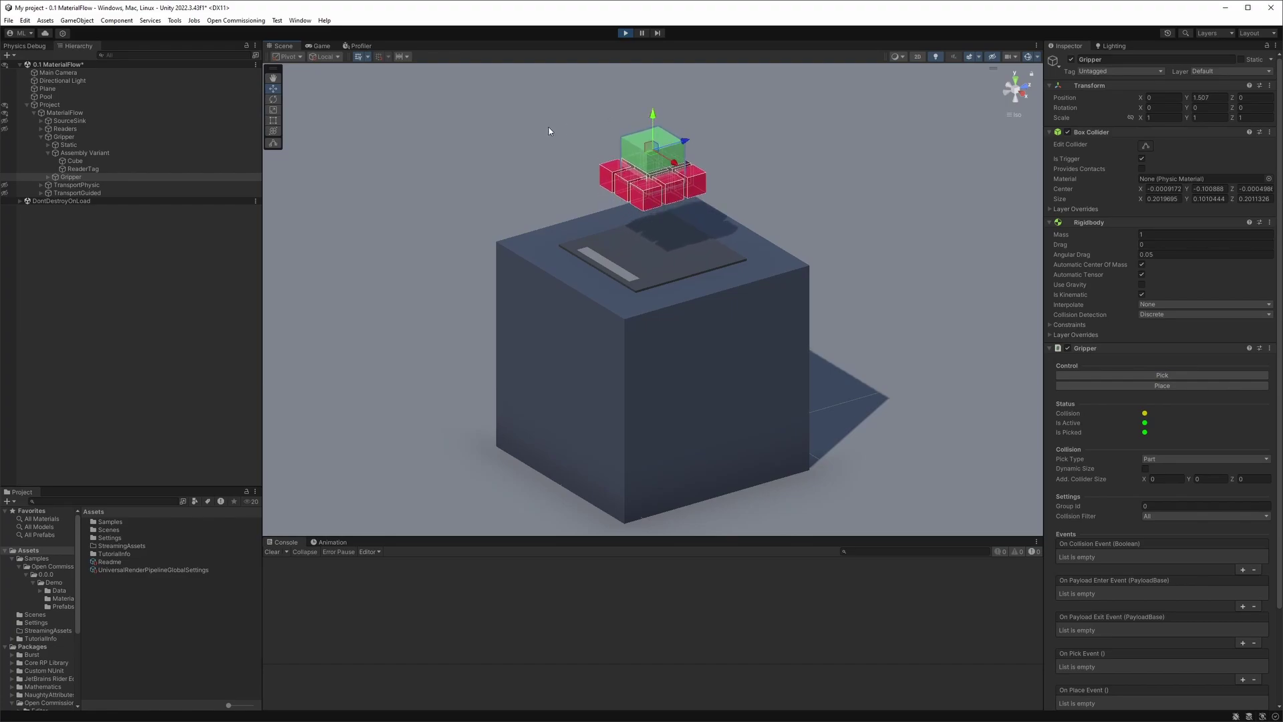
Step: Inspect the Payload data of the picked Part A (1) under the Gripper and reselect the Gripper
left_click(47, 177)
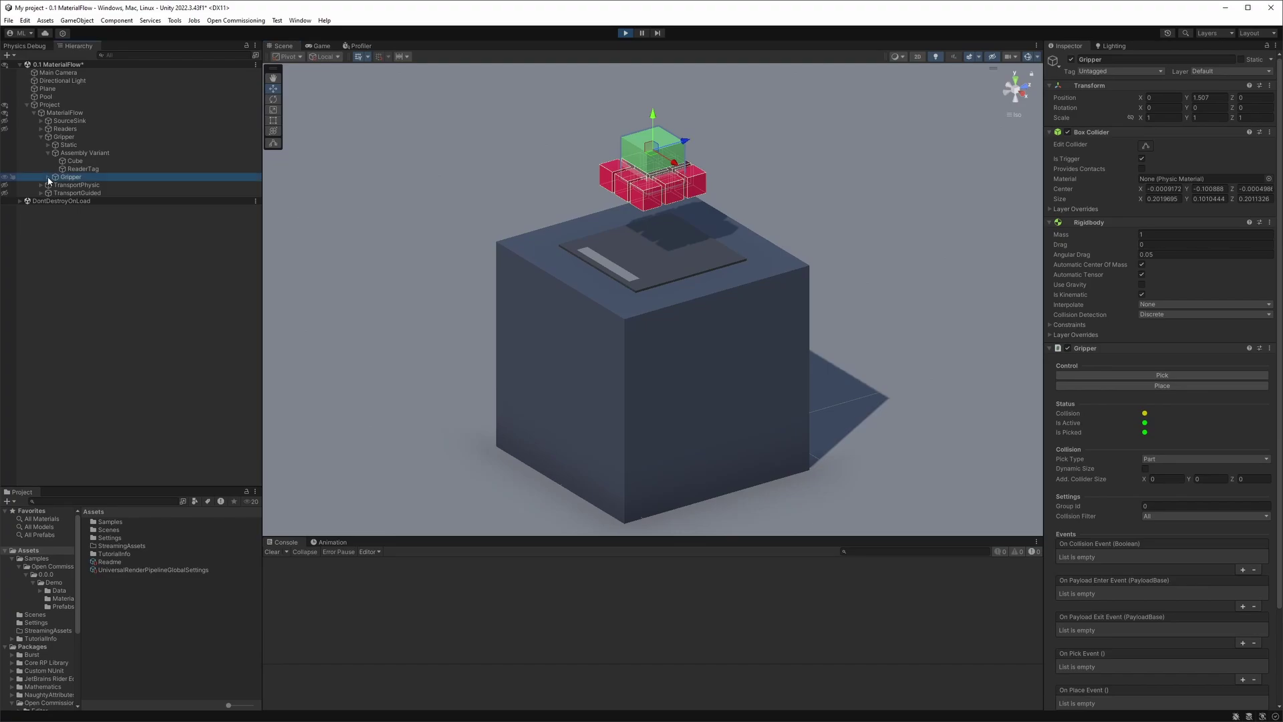
left_click(74, 202)
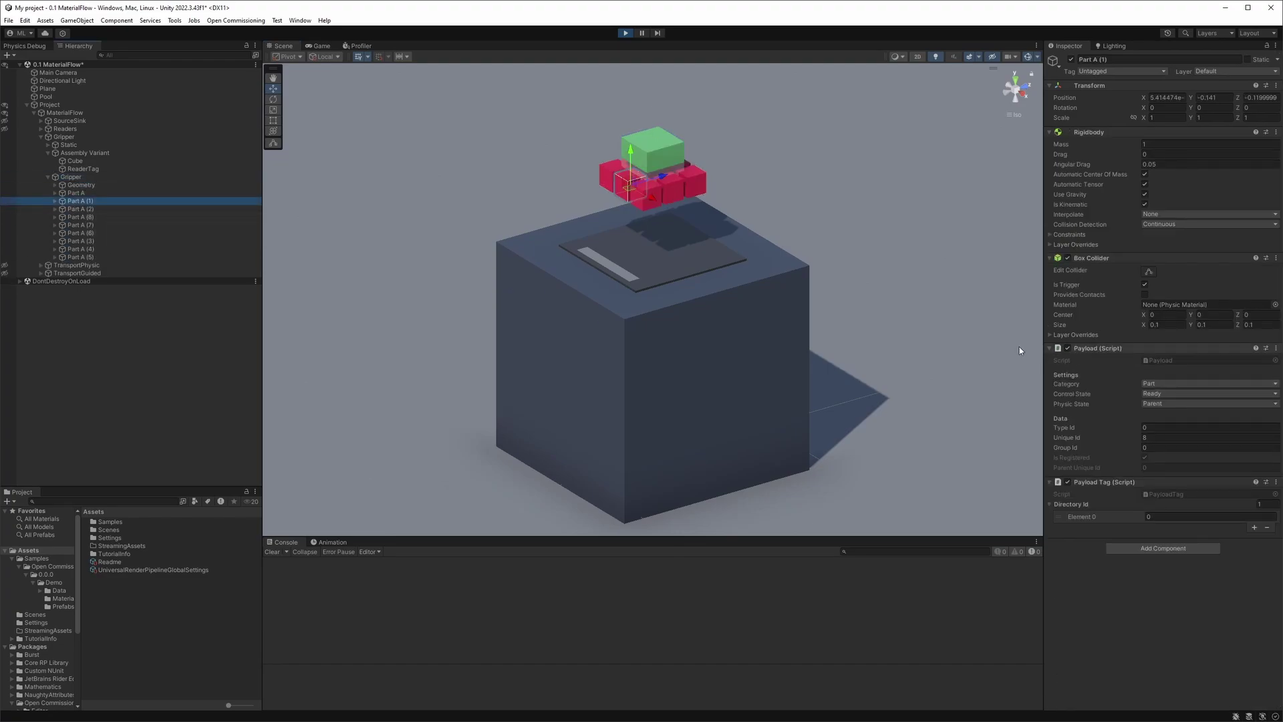
left_click(71, 178)
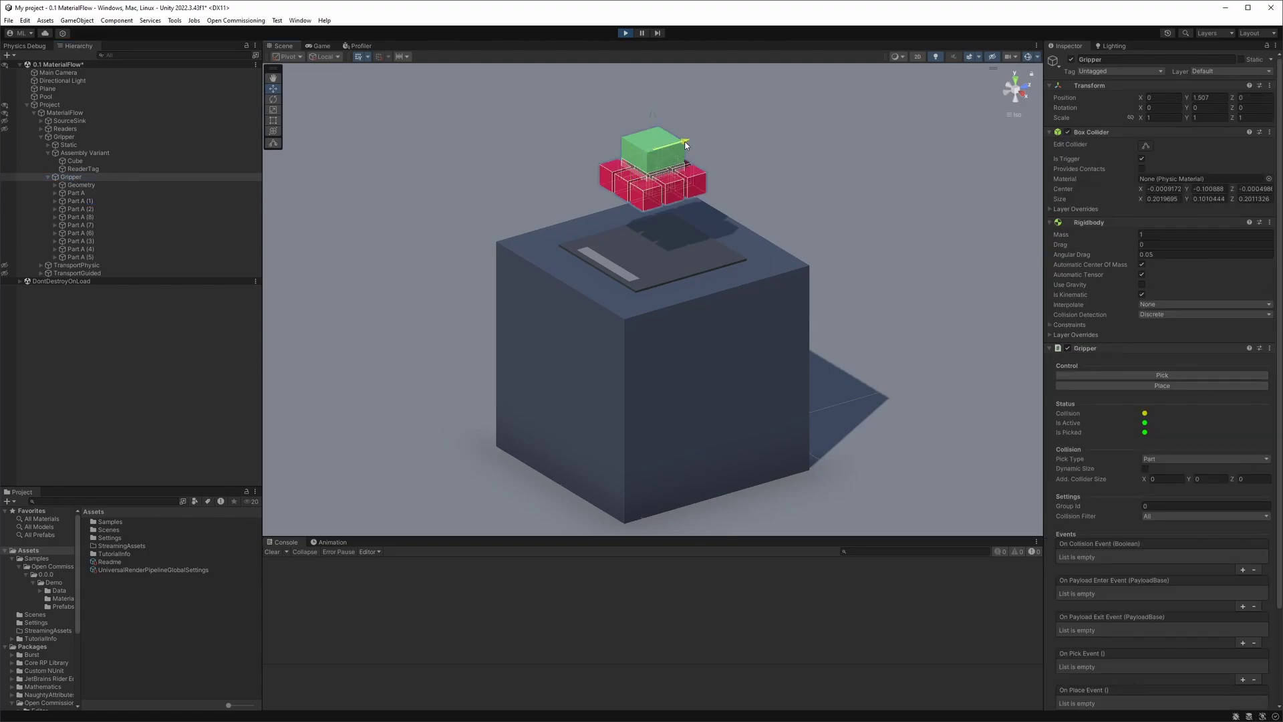
Step: Place the parts with the Gripper at about Y 1.254, Z 0.124, raise it to about Y 1.523 and stop play mode
left_click_drag(685, 144, 711, 150)
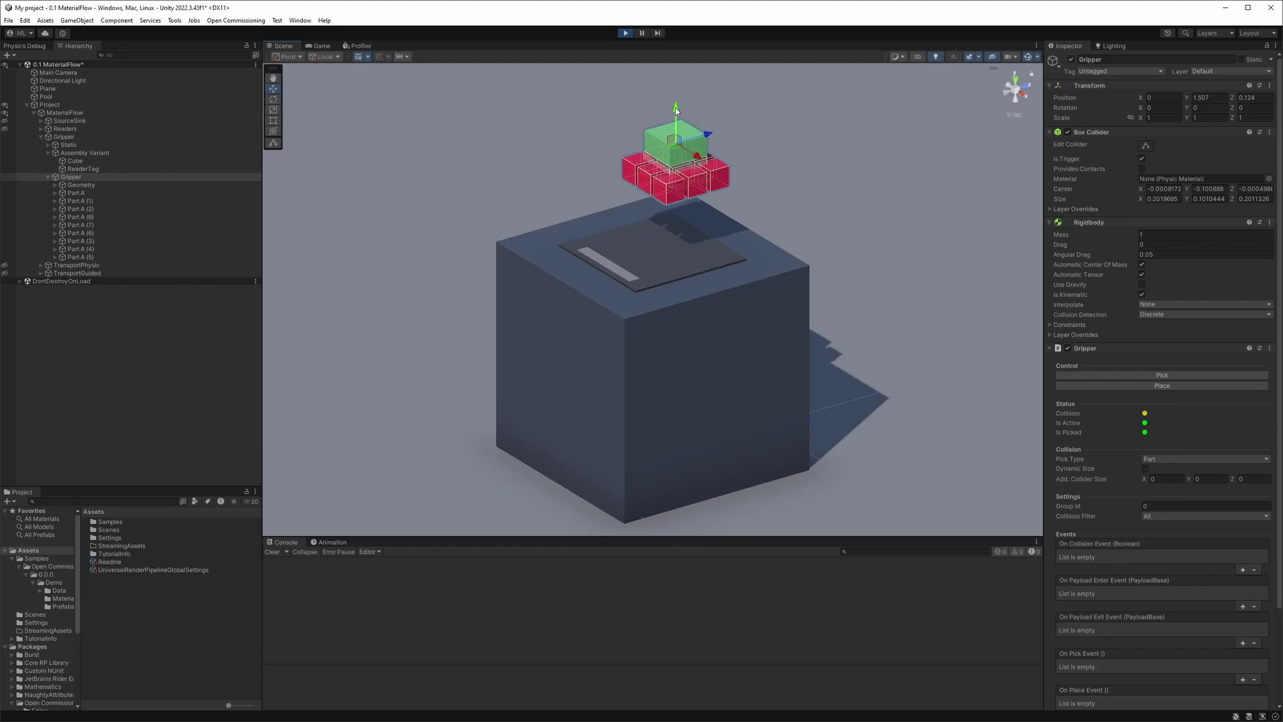
left_click_drag(676, 110, 677, 160)
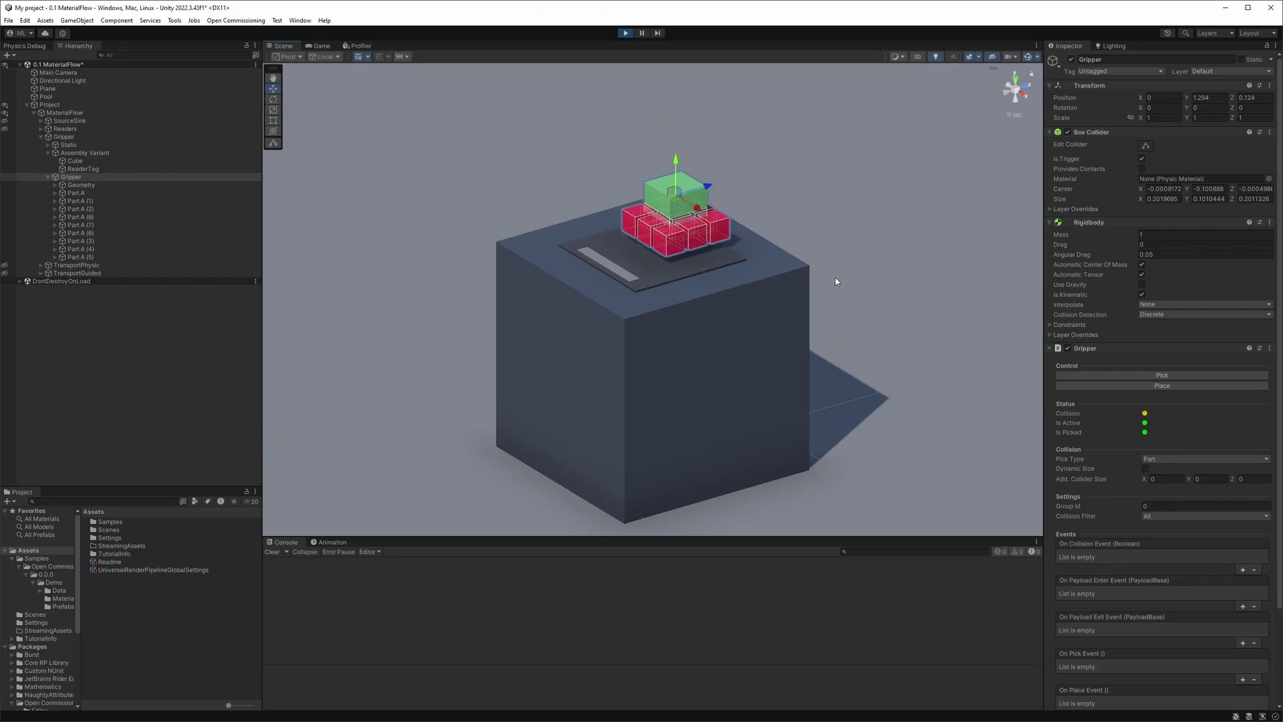
left_click(1172, 385)
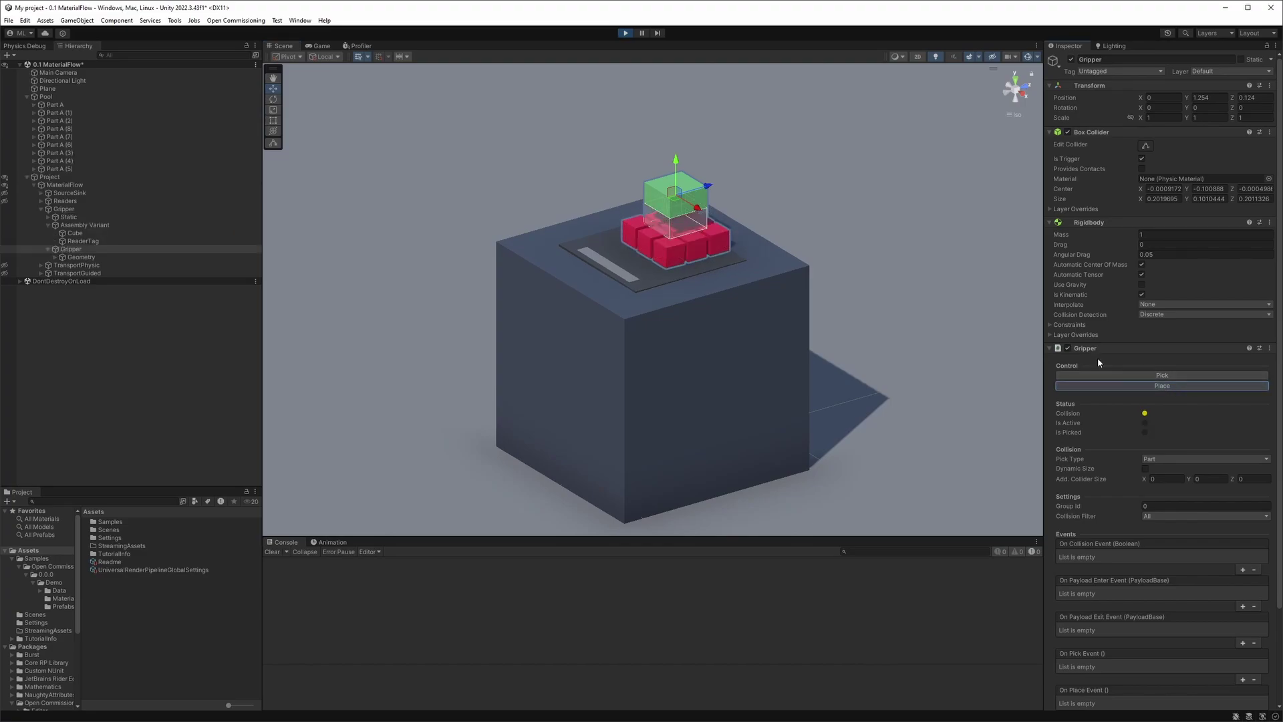
left_click(678, 161)
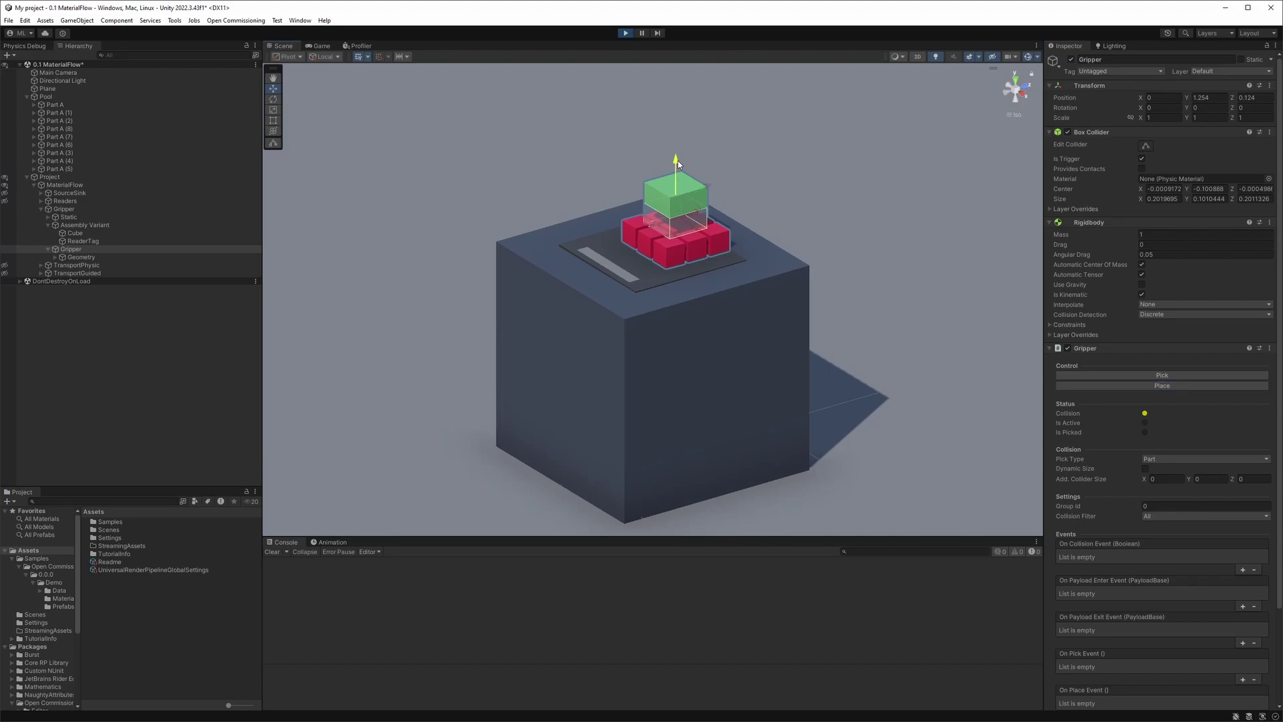
left_click_drag(678, 161, 675, 107)
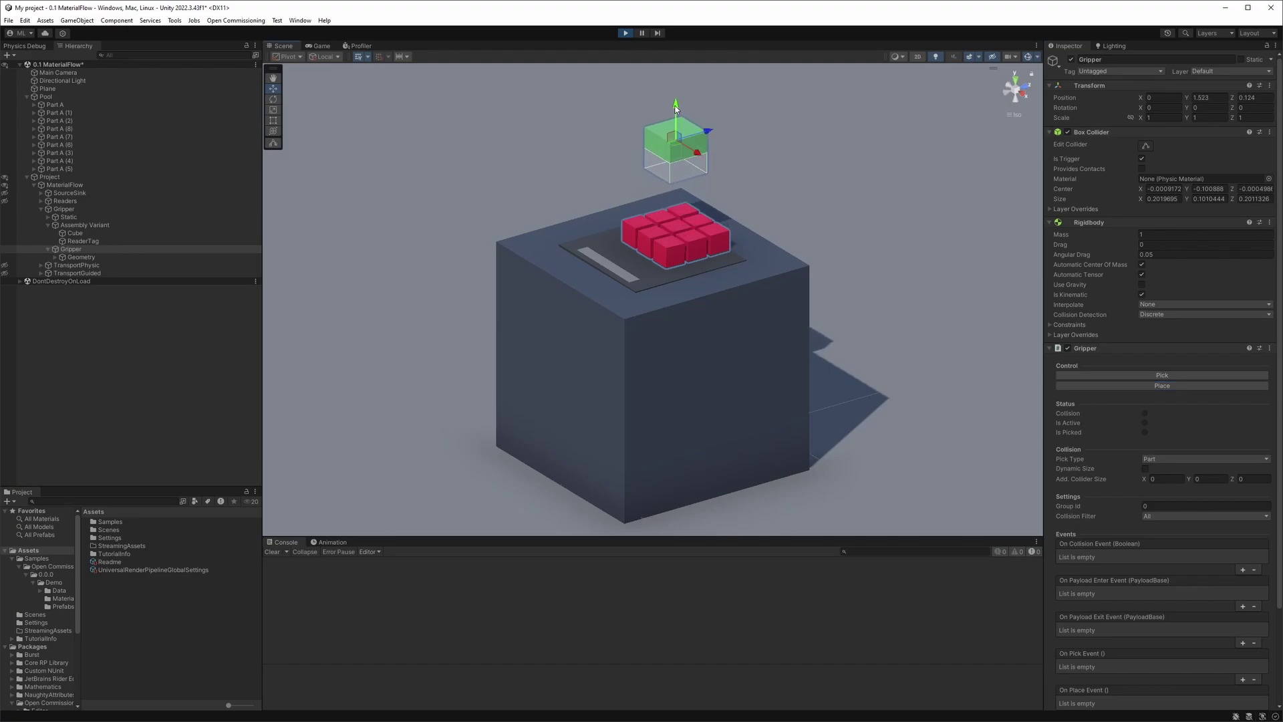
left_click(625, 34)
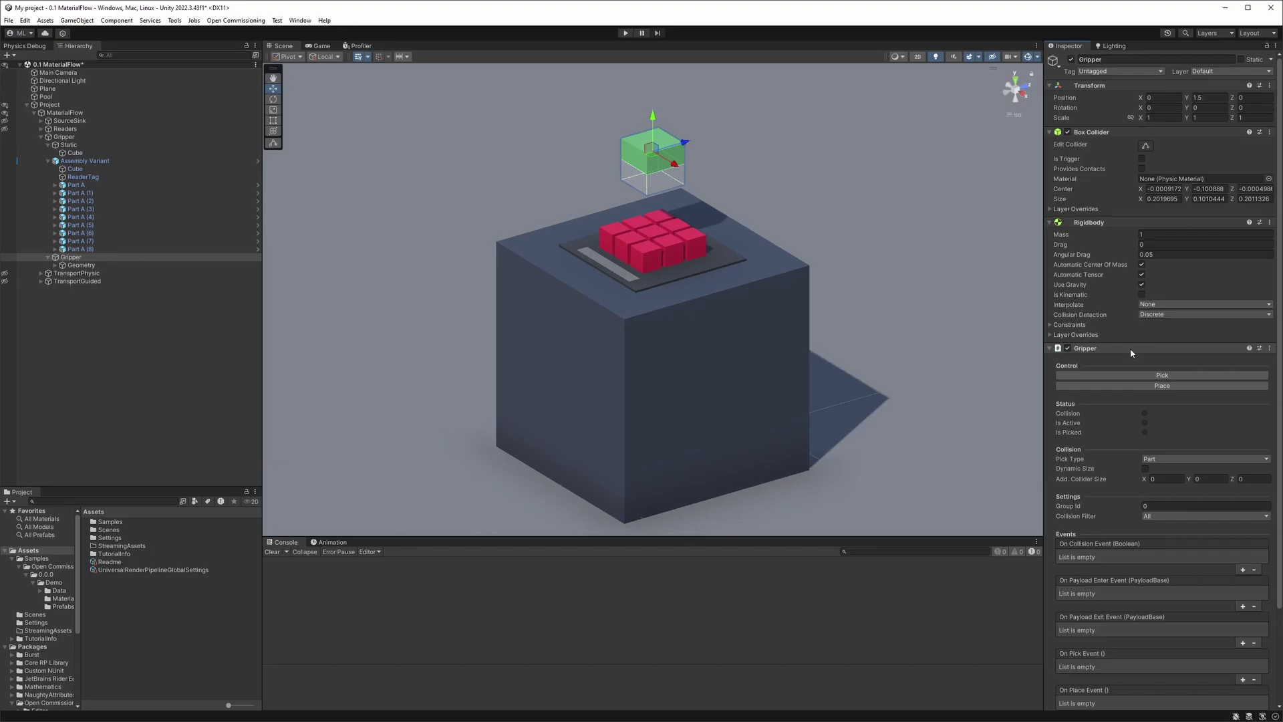
Step: Review the Gripper's Pick Type options and set Group Id to 1 on both the Gripper and the middle Part A
left_click(1167, 460)
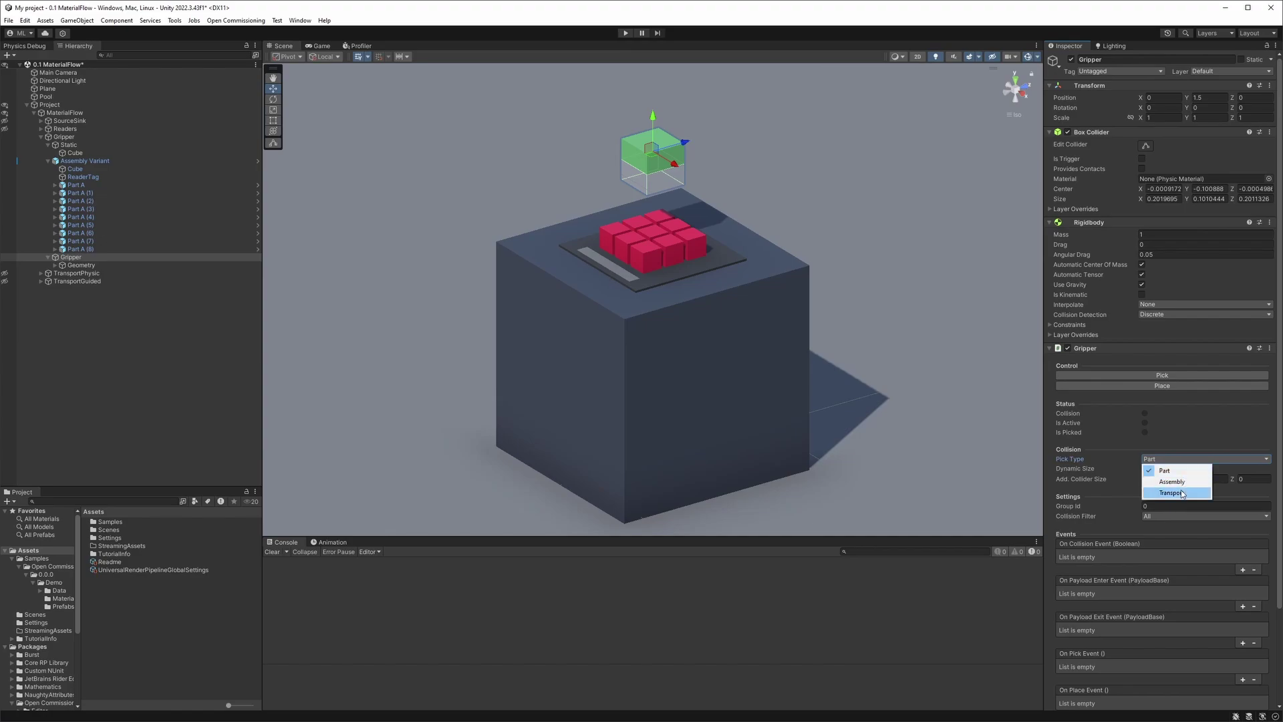
left_click(1181, 449)
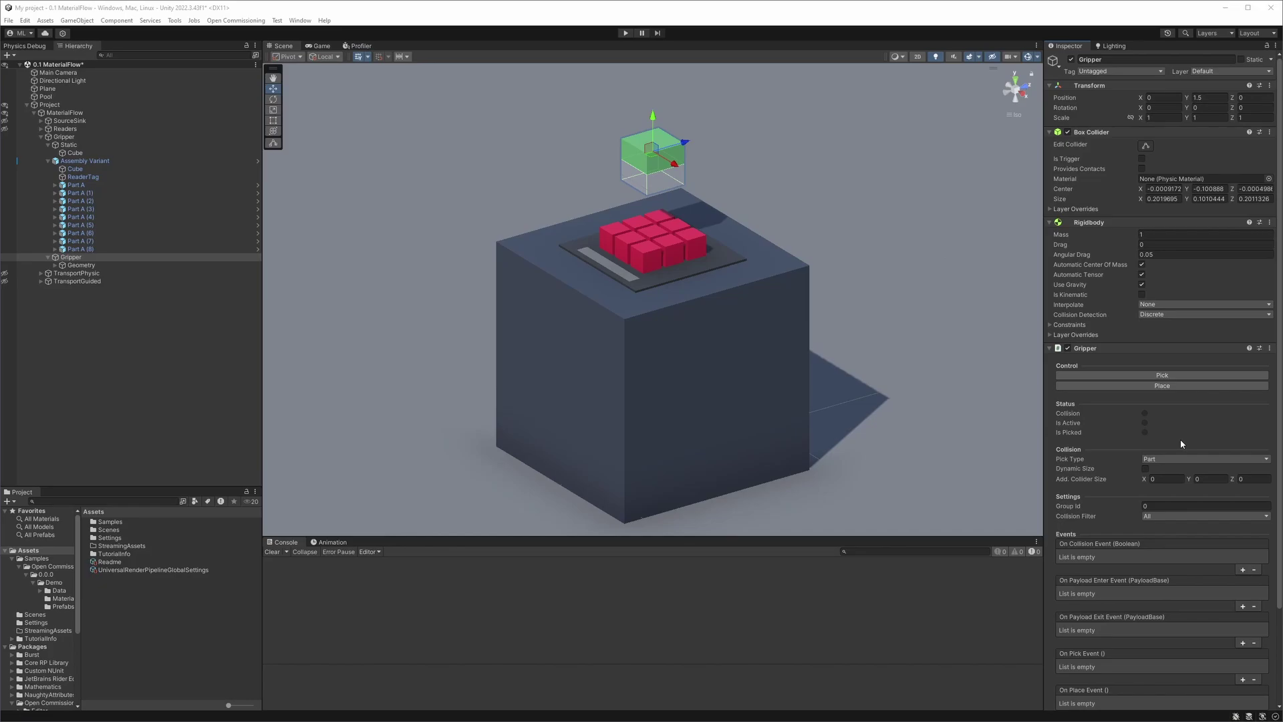
left_click(1153, 506)
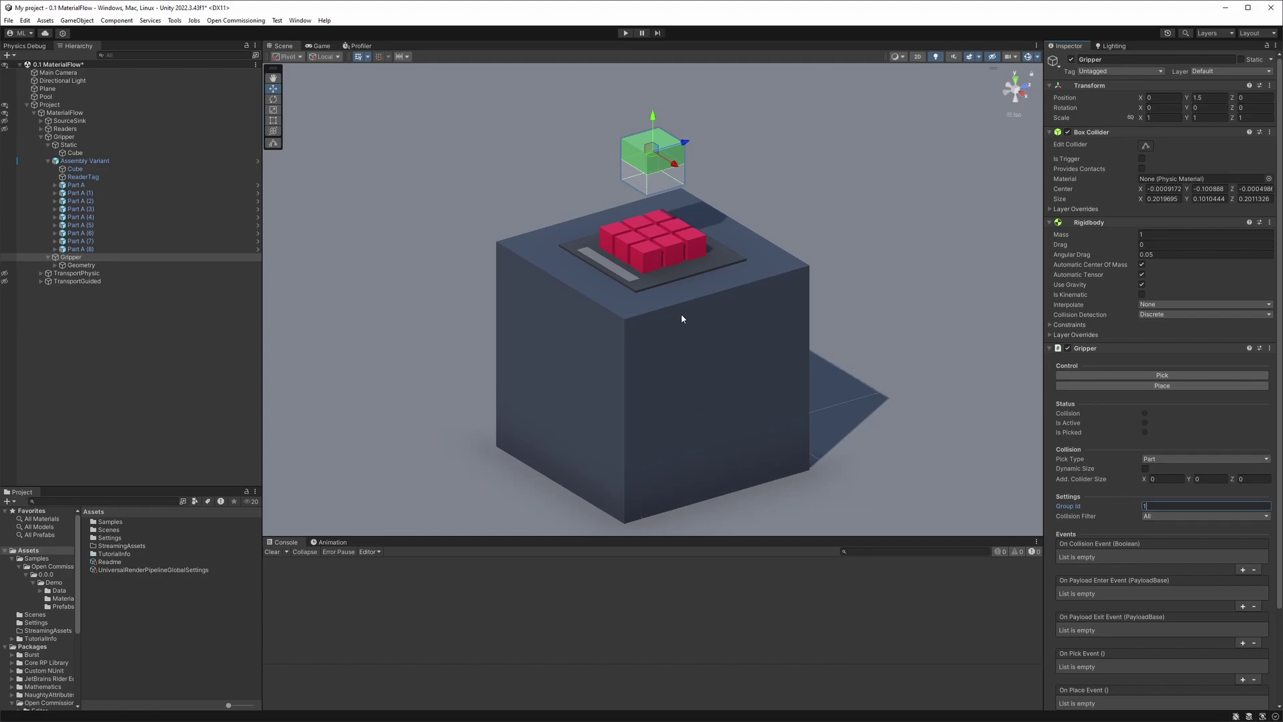
left_click(652, 234)
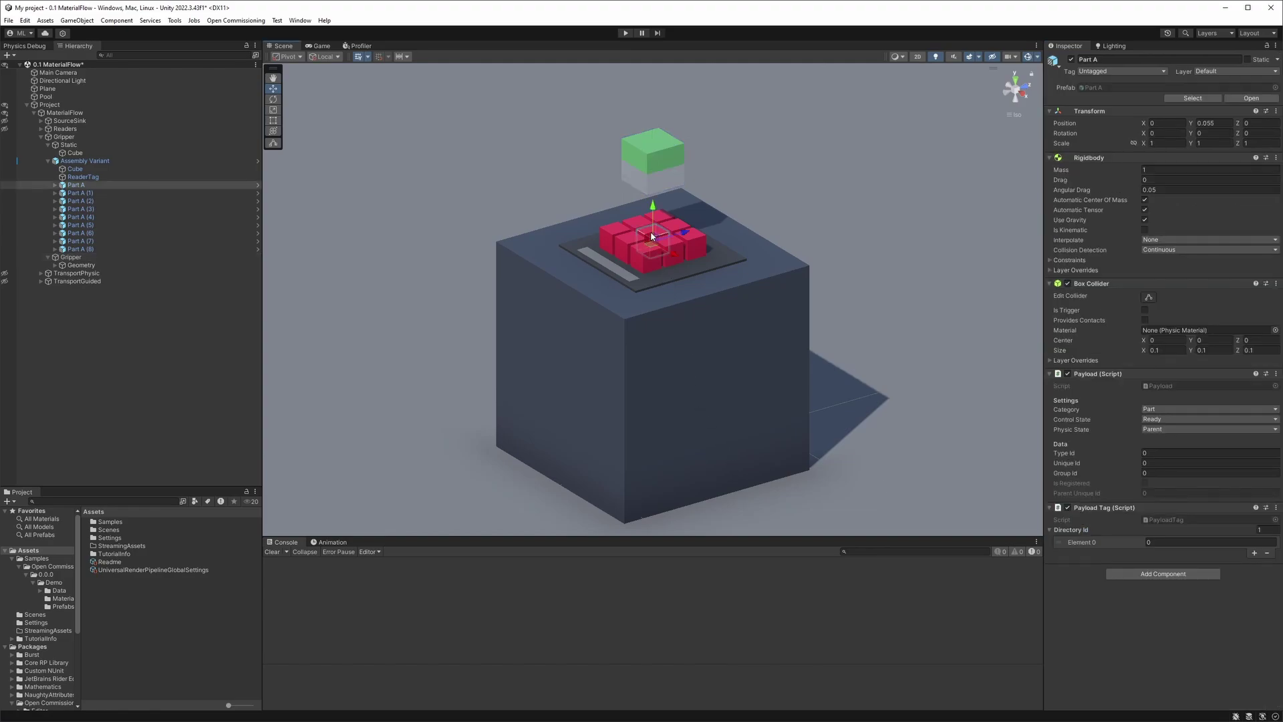
left_click(1146, 473)
Step: Run play mode to pick the middle Part A with the Gripper at about Y 1.23, lift it to about Y 1.487 and place it
left_click(625, 33)
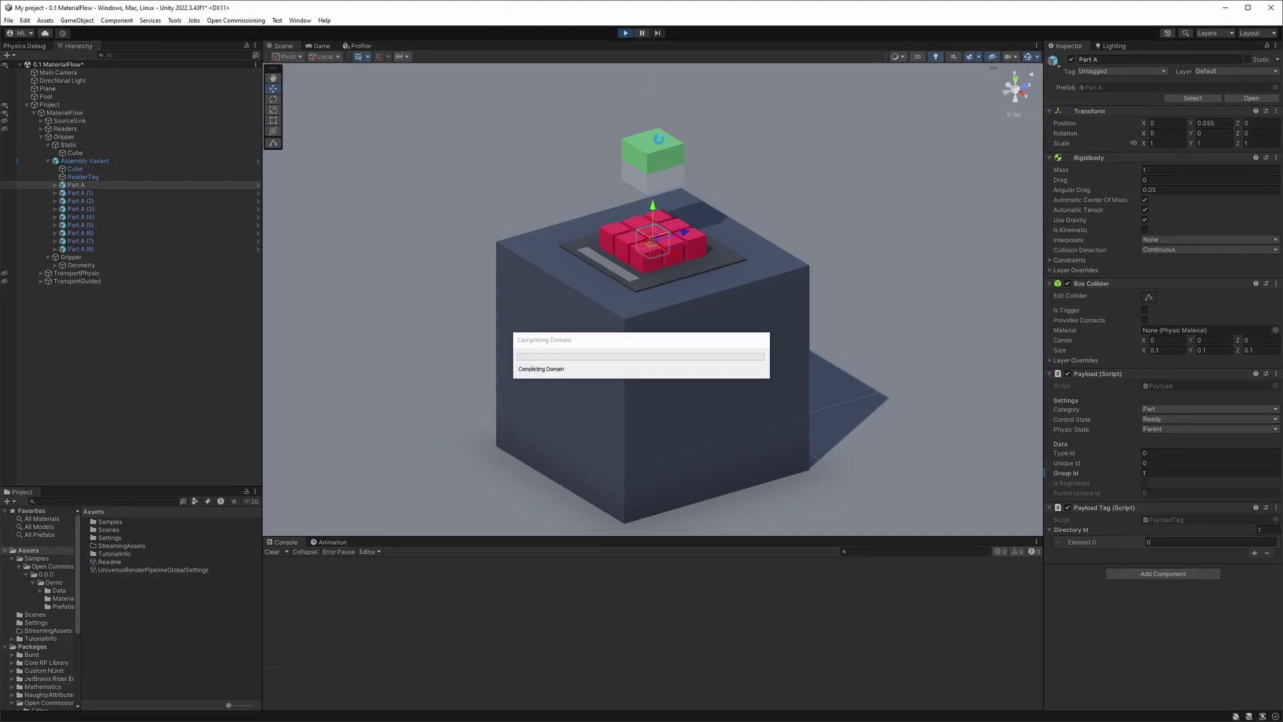
left_click(653, 152)
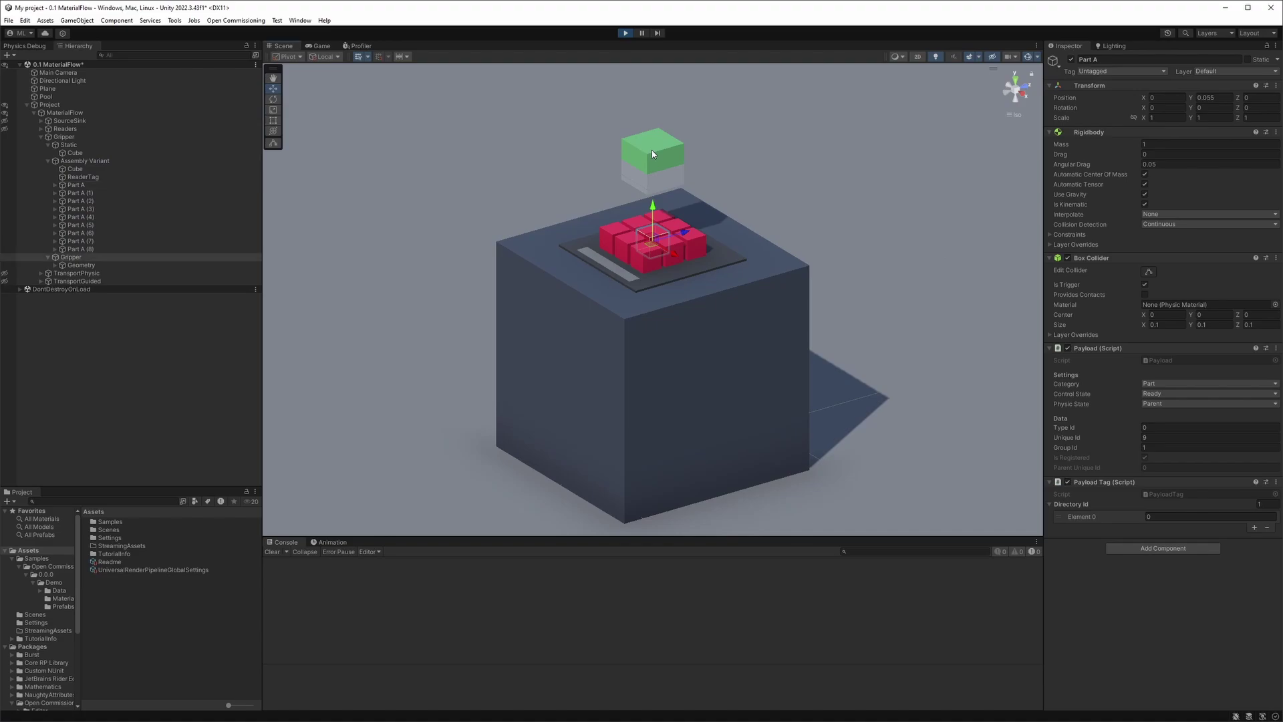
left_click_drag(653, 127, 654, 176)
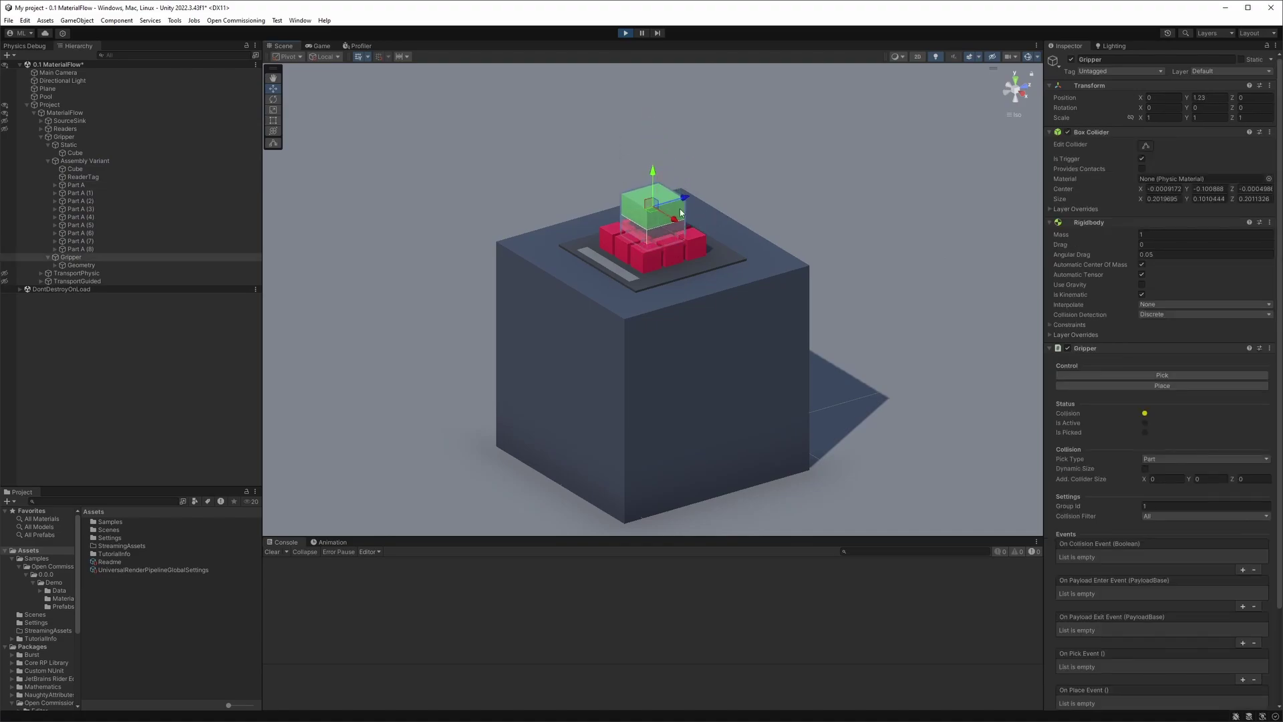
left_click(1117, 373)
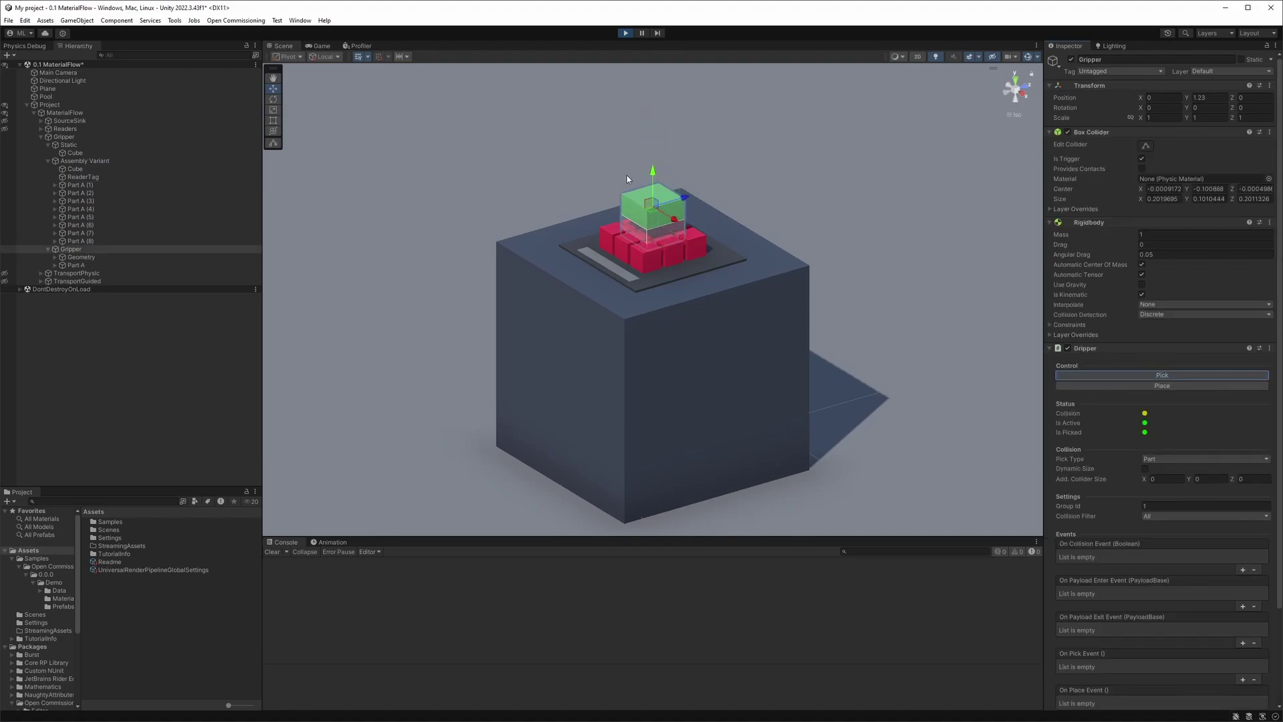
left_click_drag(653, 175, 653, 121)
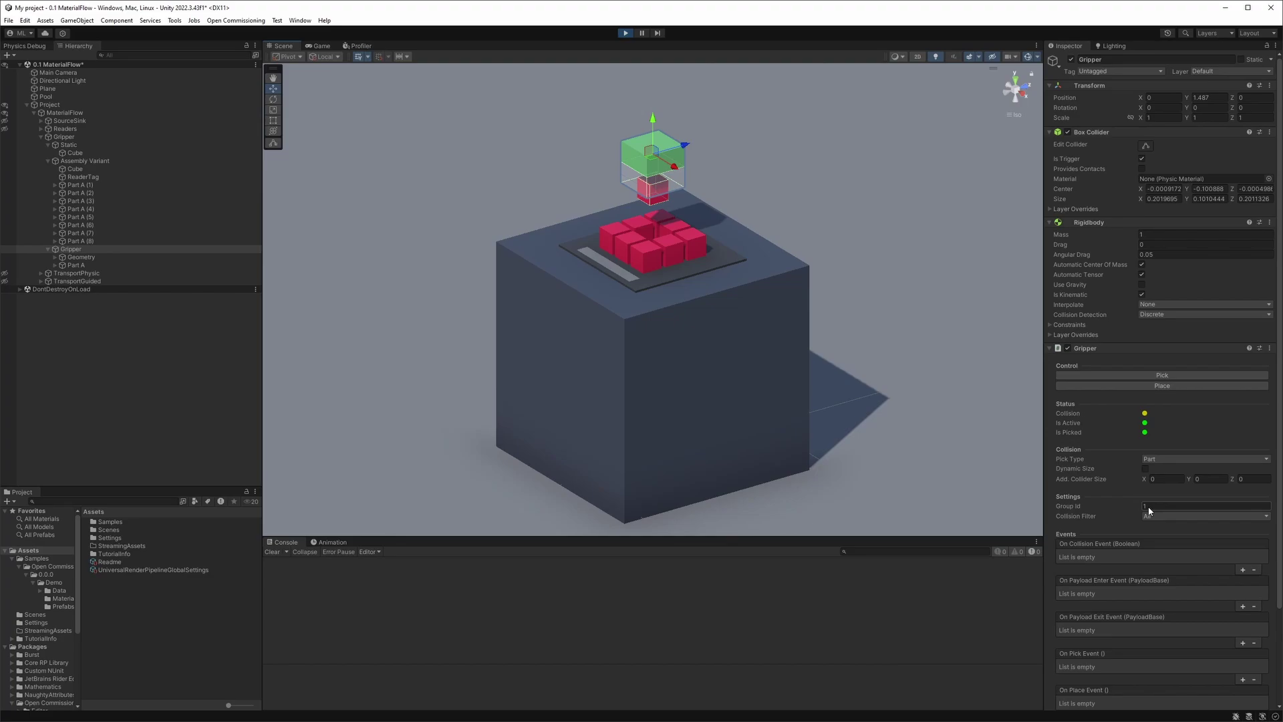
left_click(1149, 387)
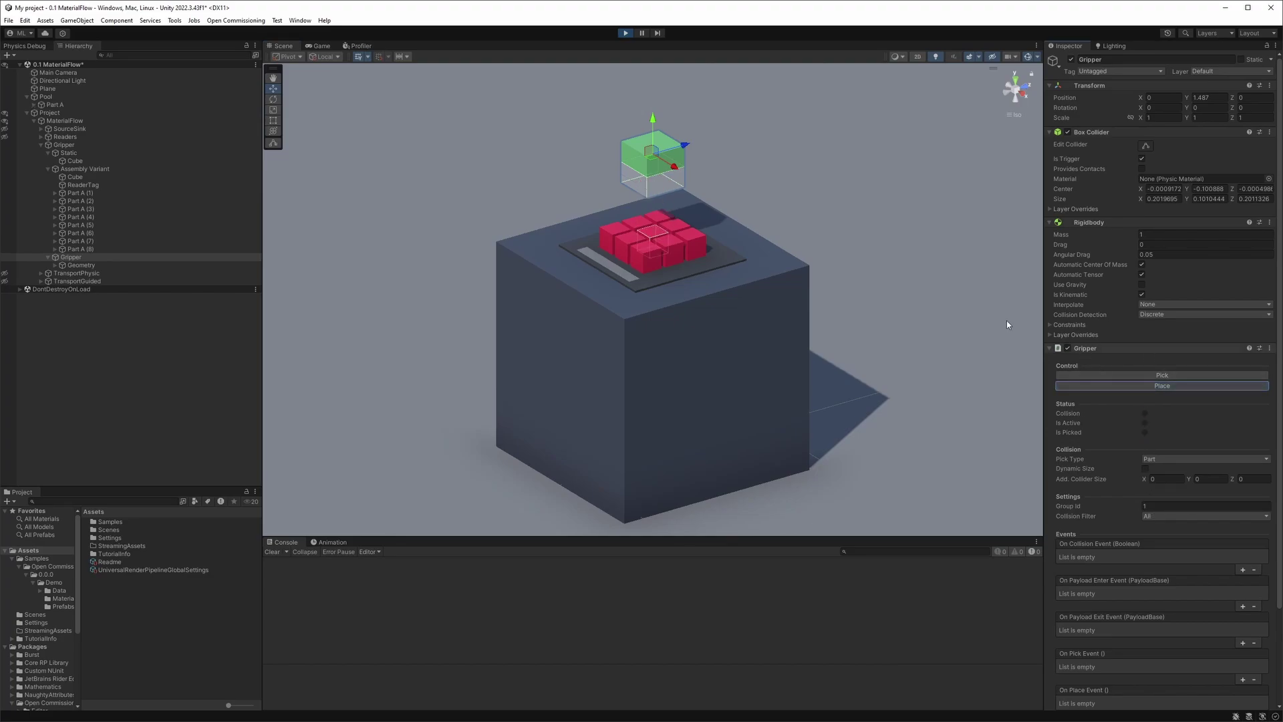
left_click(627, 33)
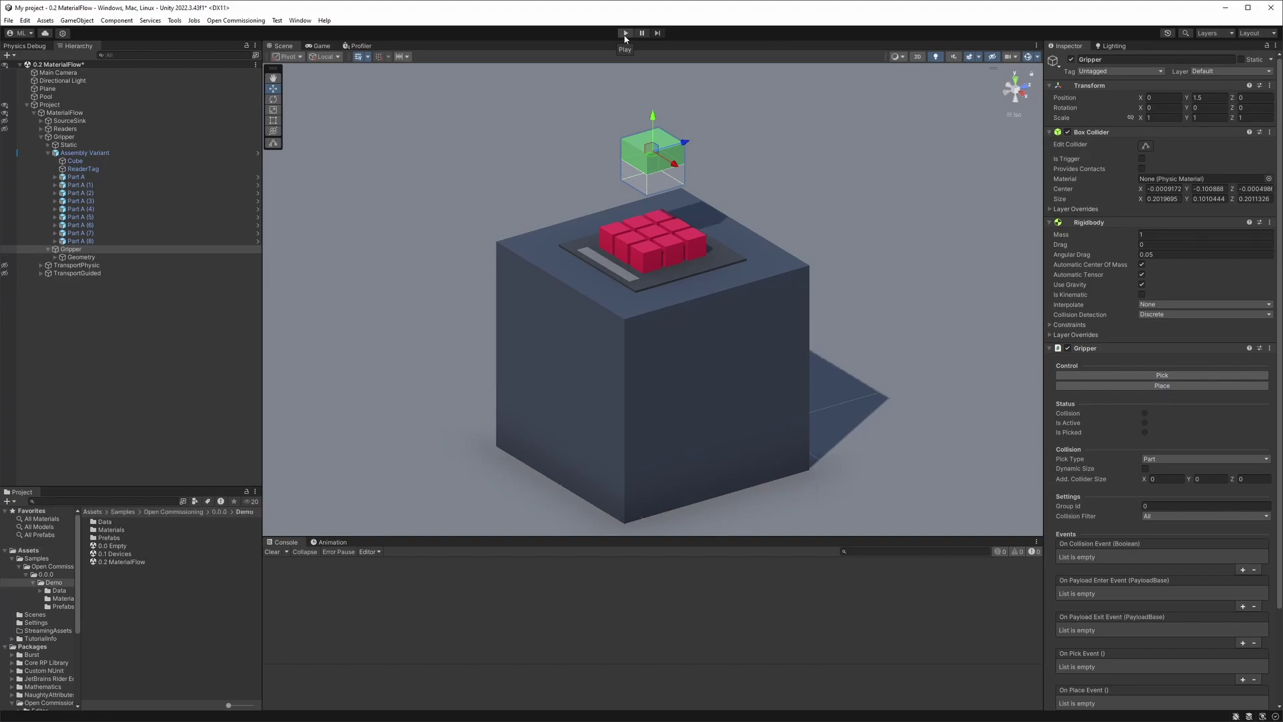
Step: Start play mode and inspect the Payload settings of the Assembly Variant and Part A (2)
left_click(625, 34)
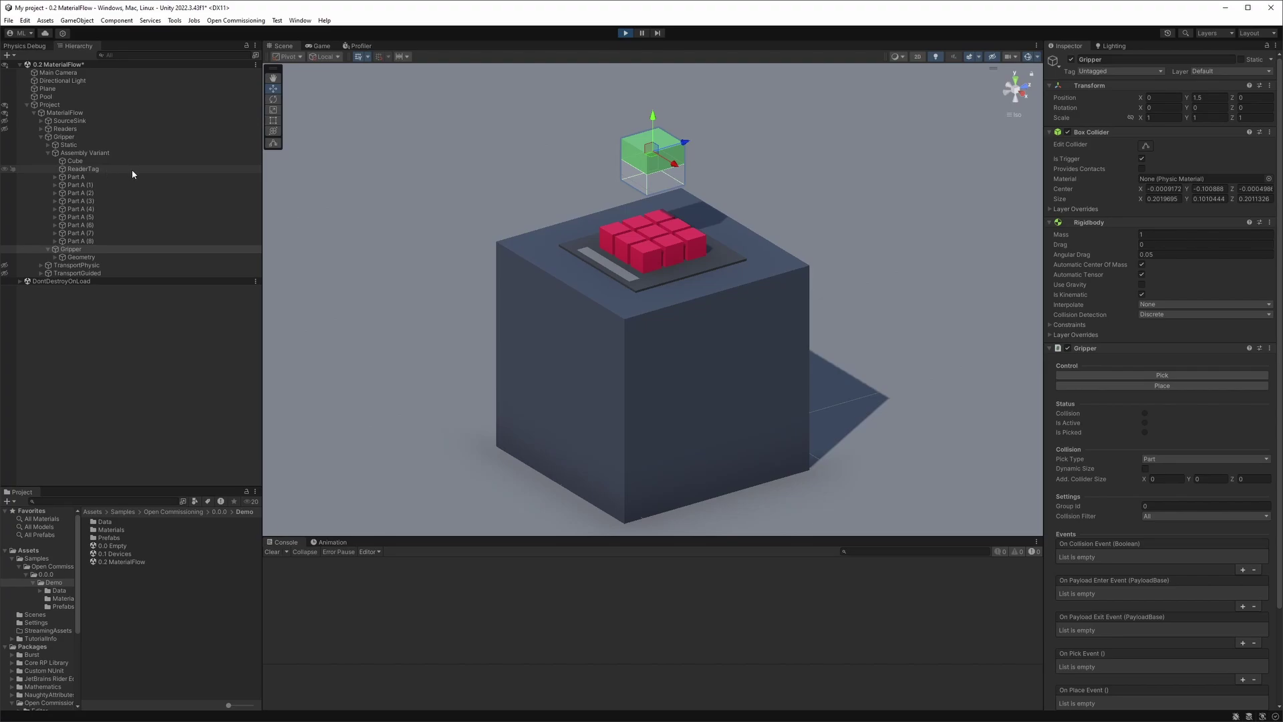
left_click(83, 155)
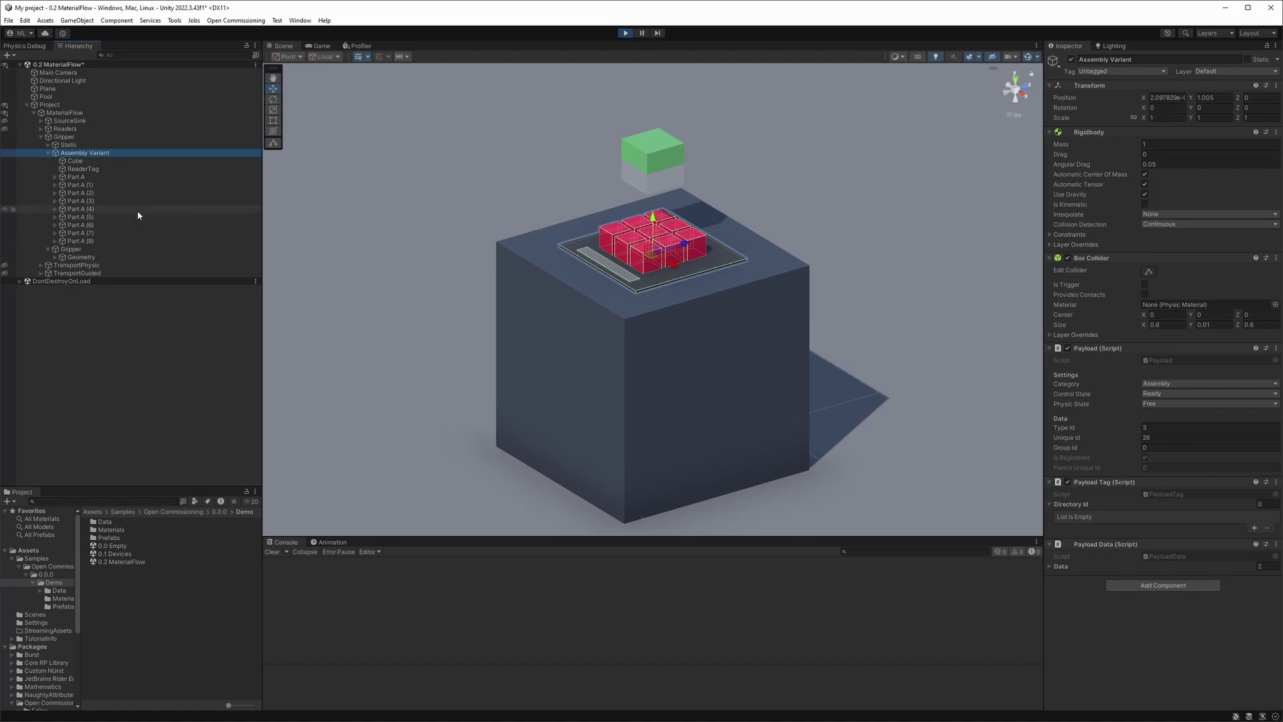
left_click(85, 193)
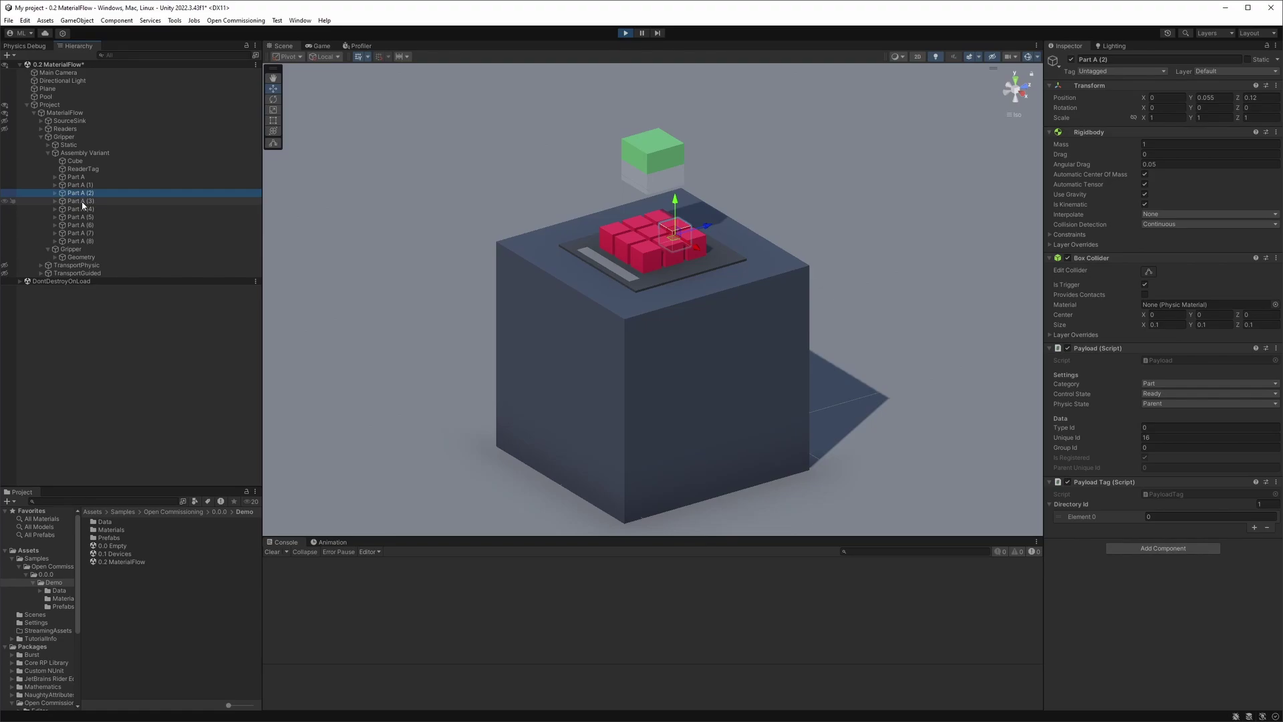
Step: Pick the parts with the Gripper at about Y 1.199, lift them to about Y 1.545 and release them in mid-air
left_click(79, 248)
left_click_drag(664, 126, 664, 188)
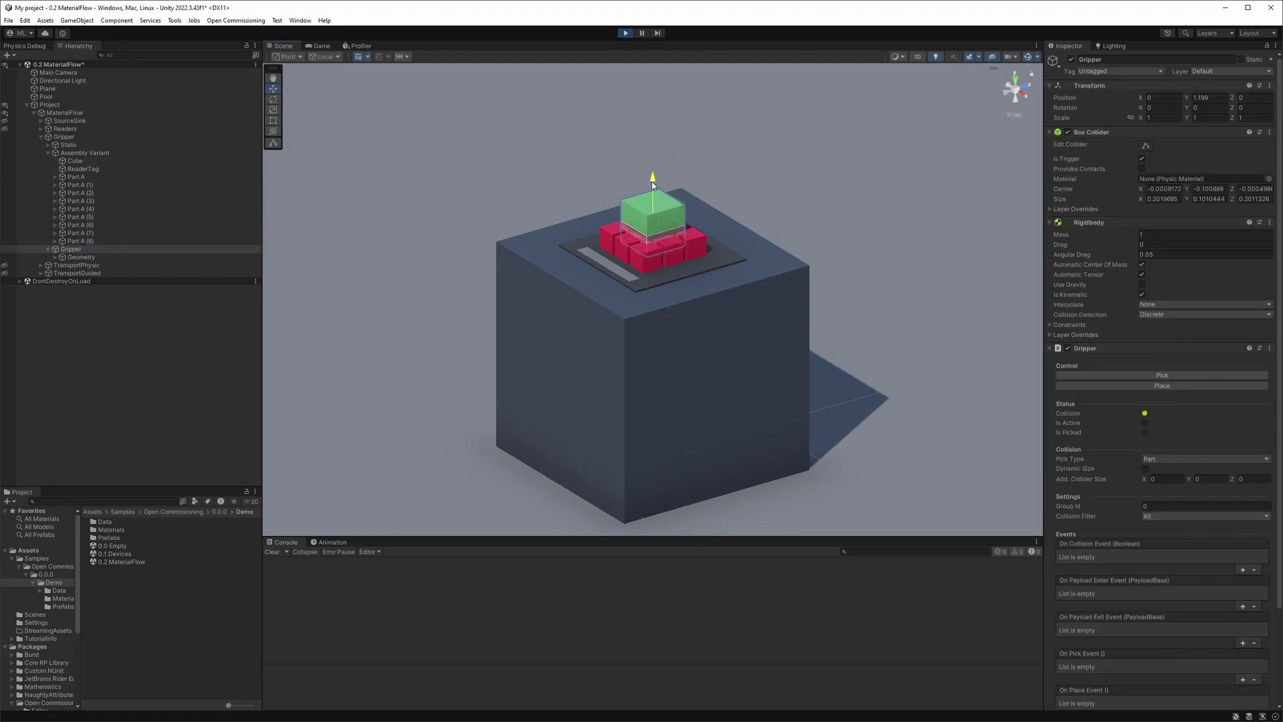
left_click(1174, 376)
left_click_drag(661, 184, 653, 111)
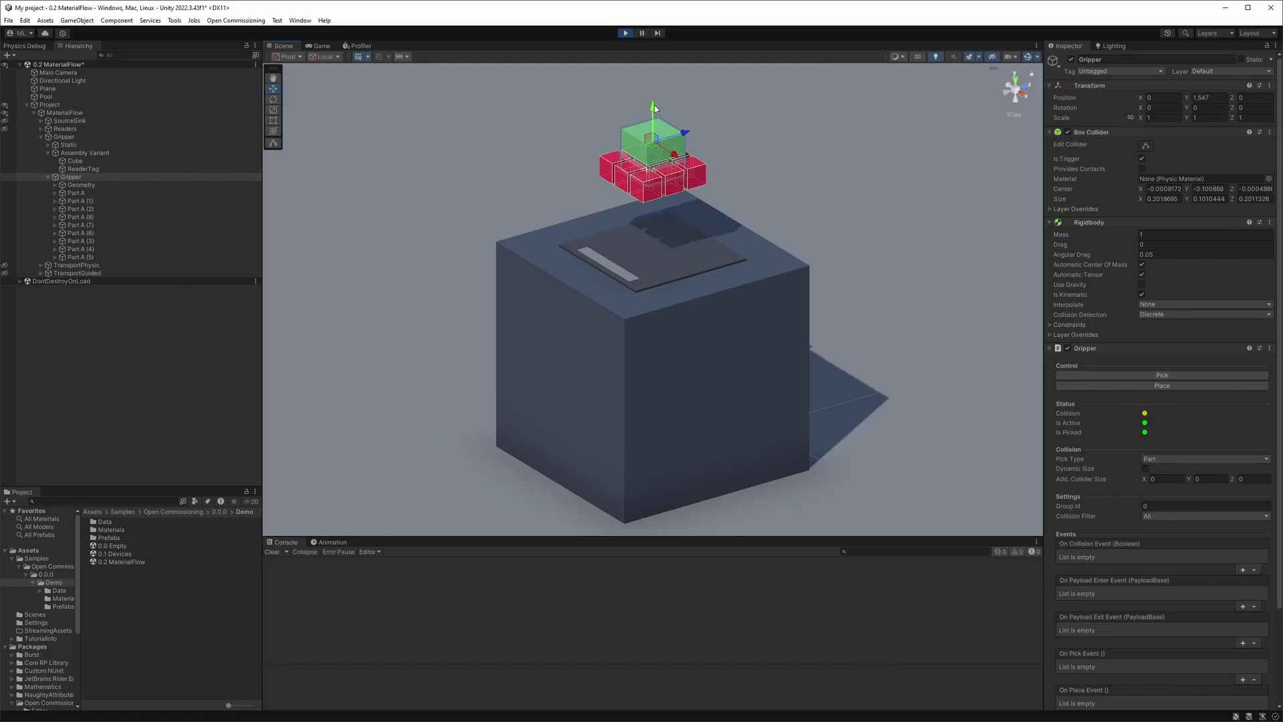
mouse_move(653, 108)
left_mouse_down()
mouse_move(653, 124)
mouse_move(654, 109)
left_mouse_up()
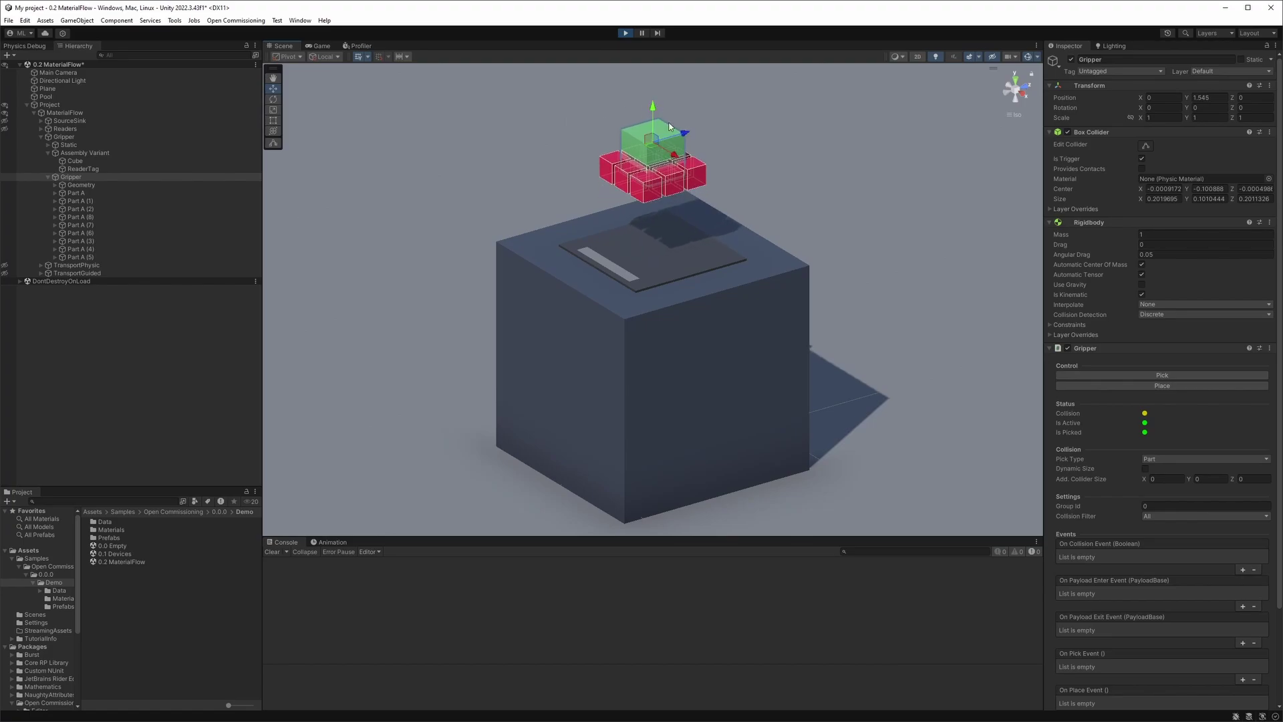
left_click(1160, 386)
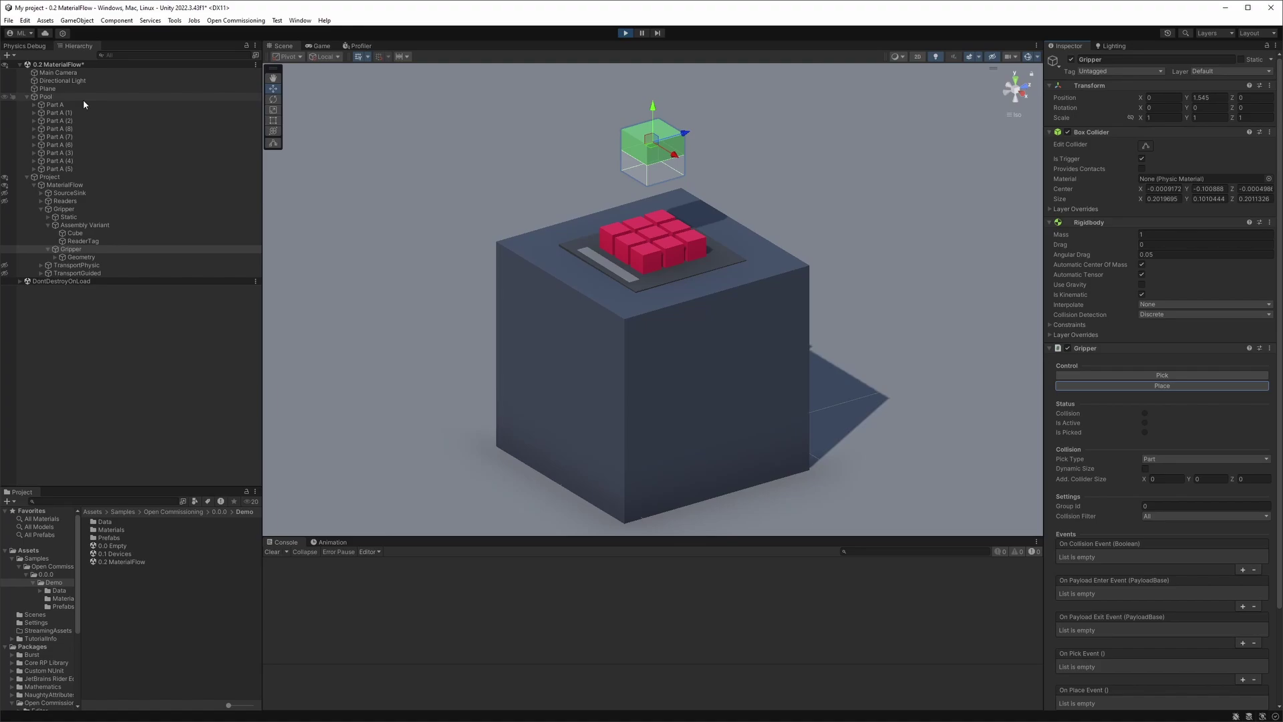
Step: Pick the parts again with the Gripper at about Y 1.231, lower them to about Y 1.138 and place them on the Assembly Variant
left_click_drag(655, 111, 656, 183)
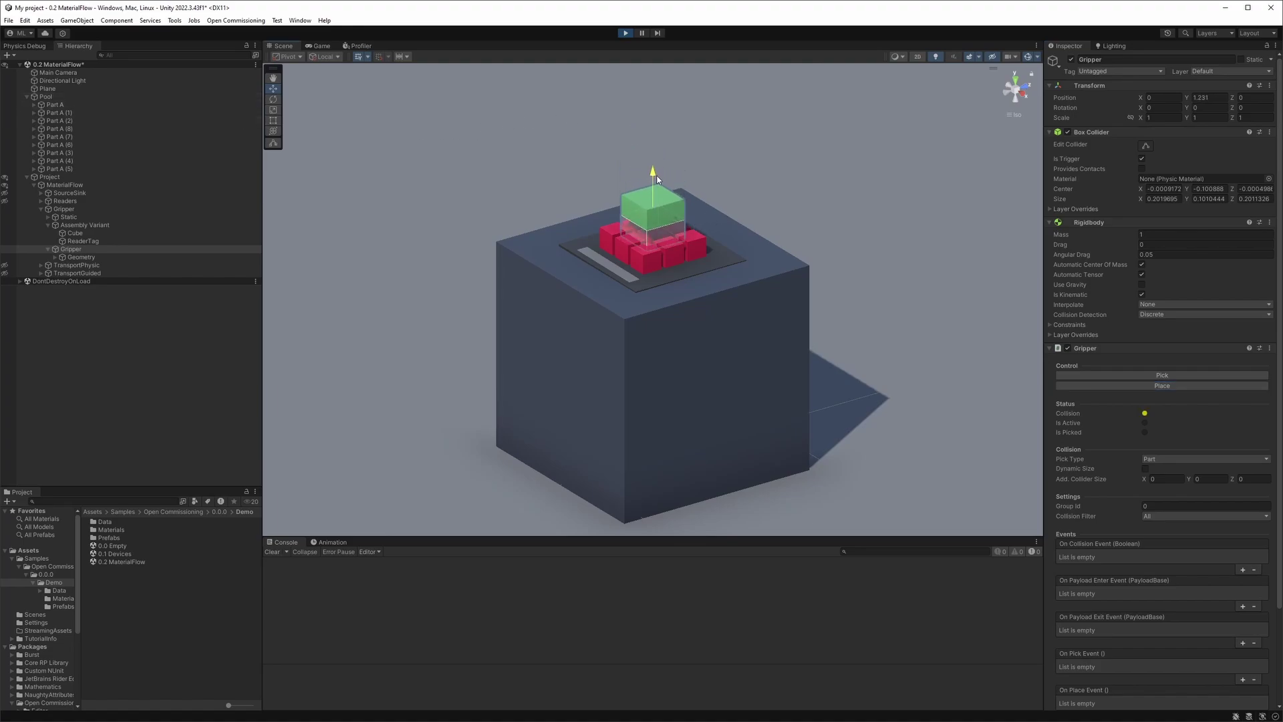
left_click(1160, 376)
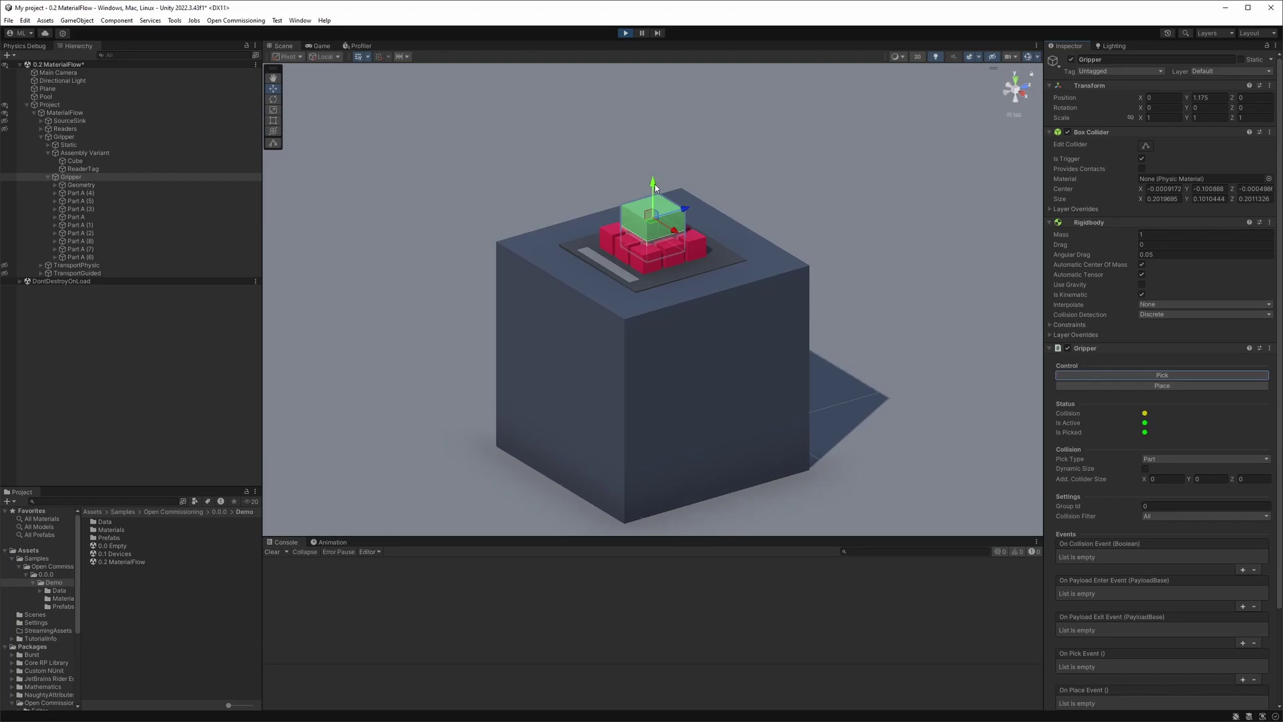
left_click_drag(656, 188, 655, 194)
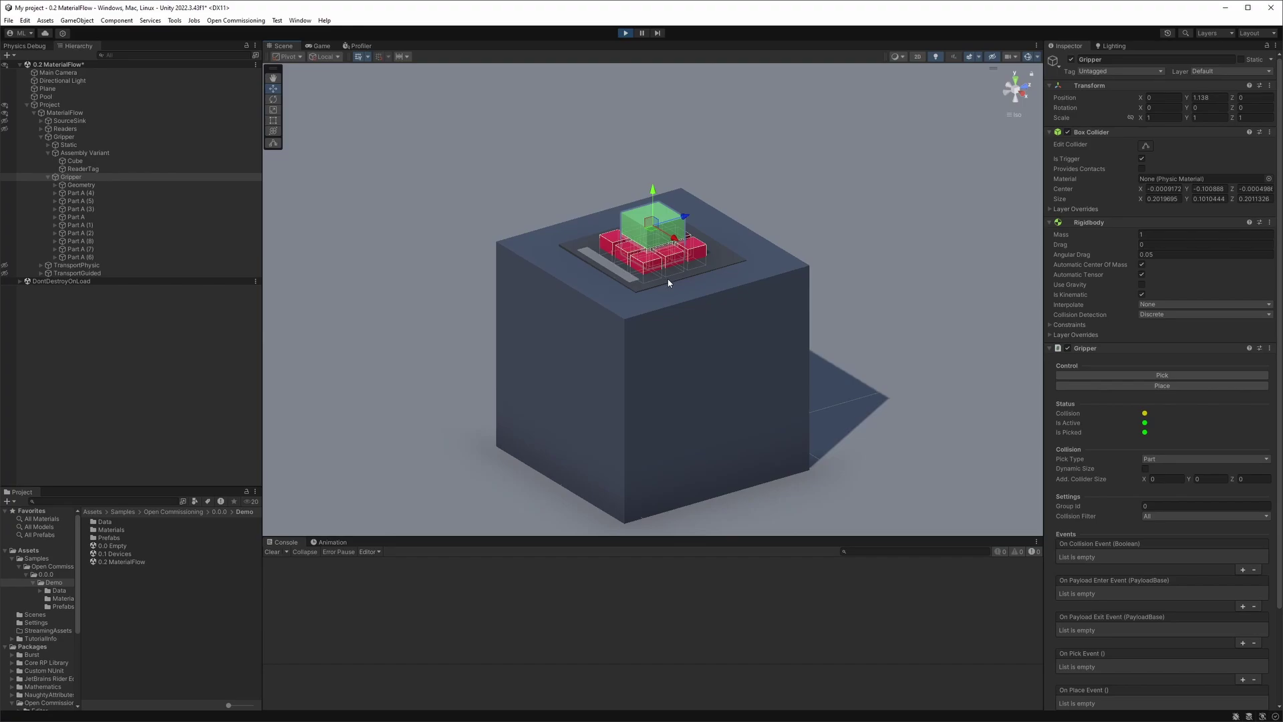
left_click(669, 283)
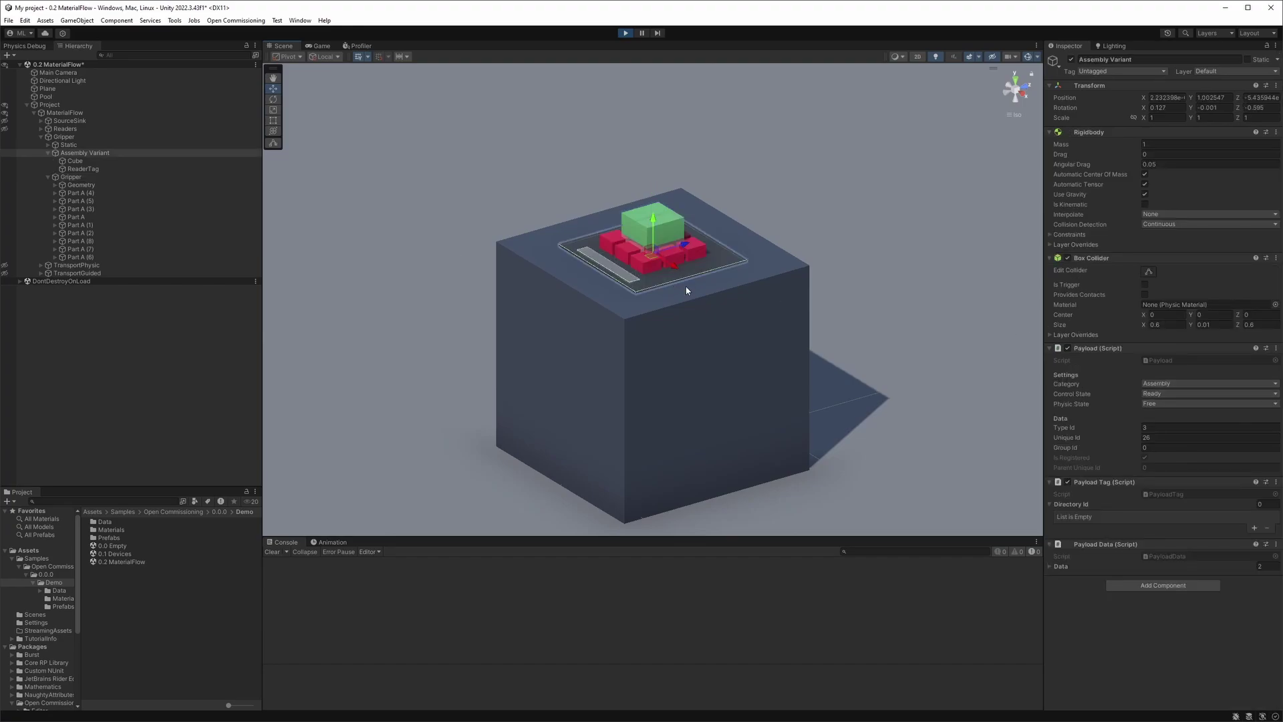
left_click(88, 179)
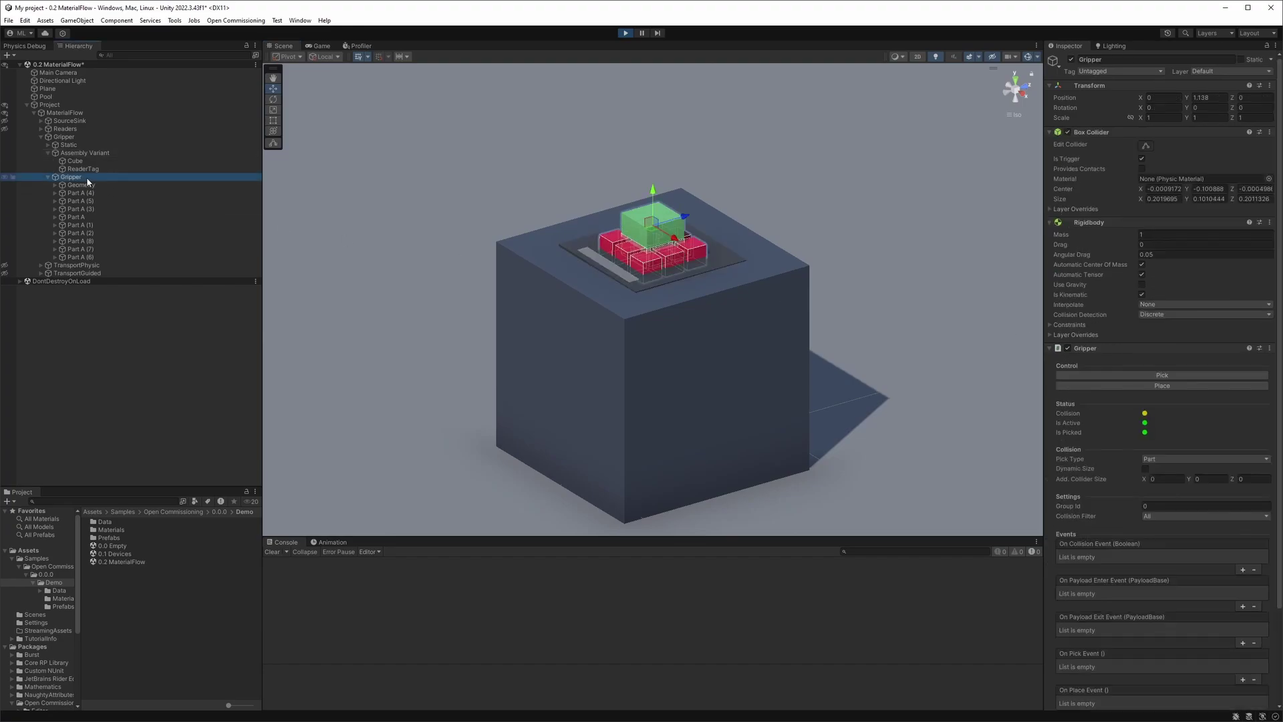
left_click(1162, 386)
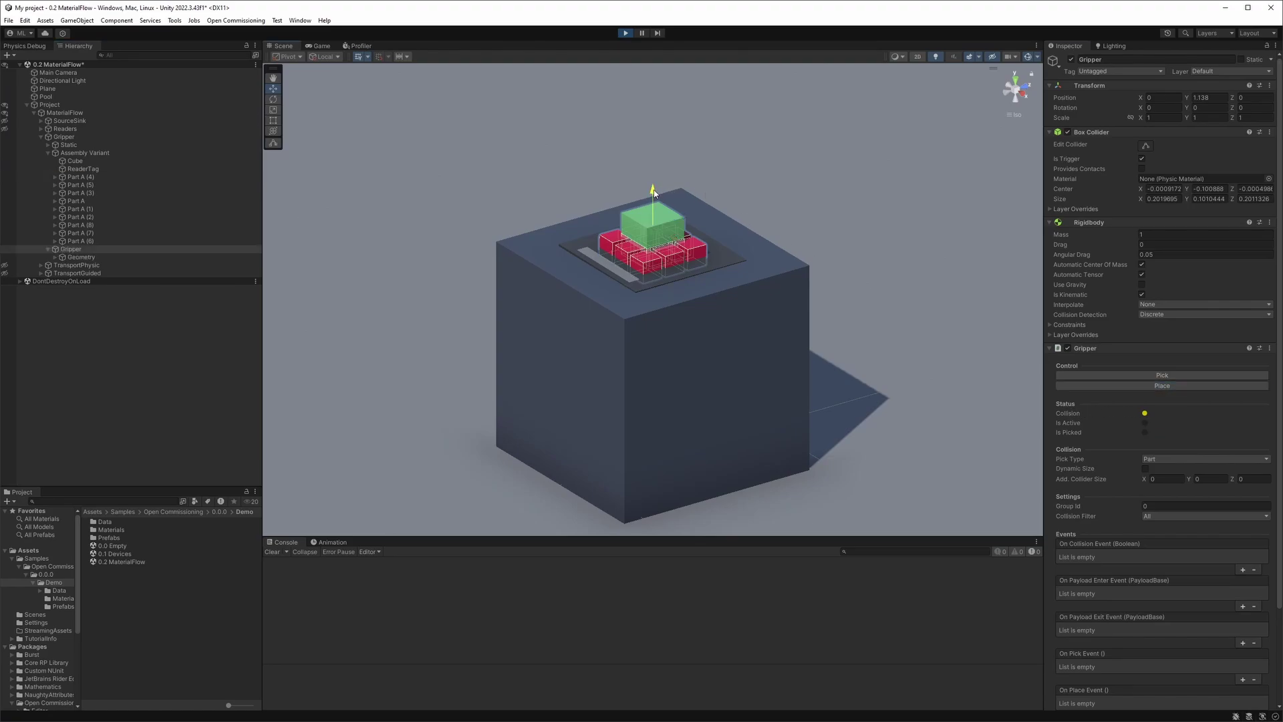
Step: Inspect the Payload data of the placed Part A (4) and its parent Assembly Variant, and stop play mode
left_click(78, 177)
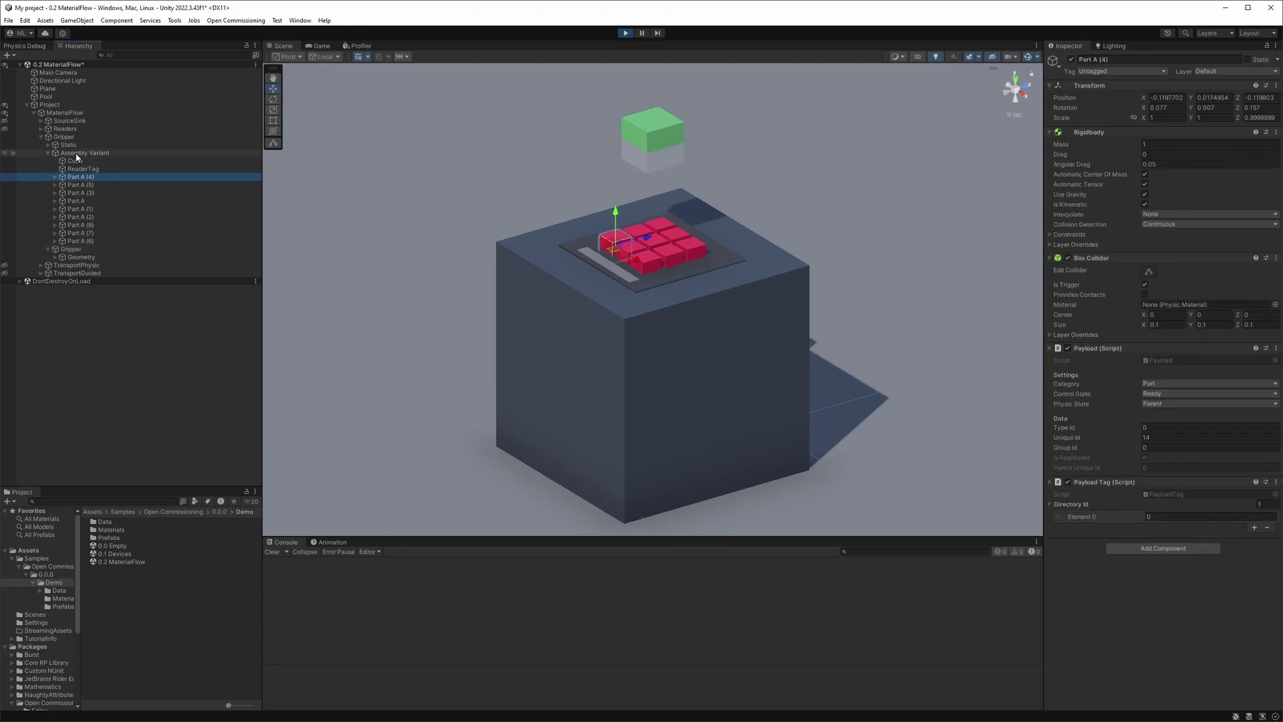
left_click(78, 153)
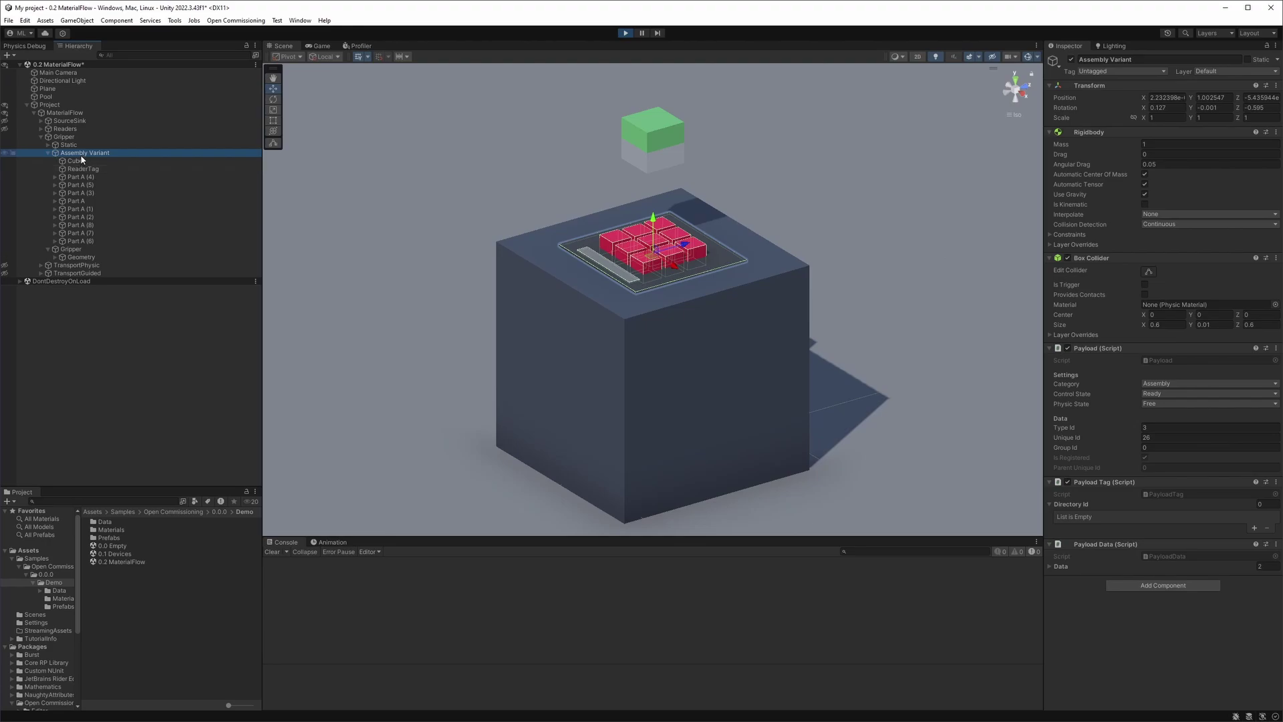
left_click(621, 37)
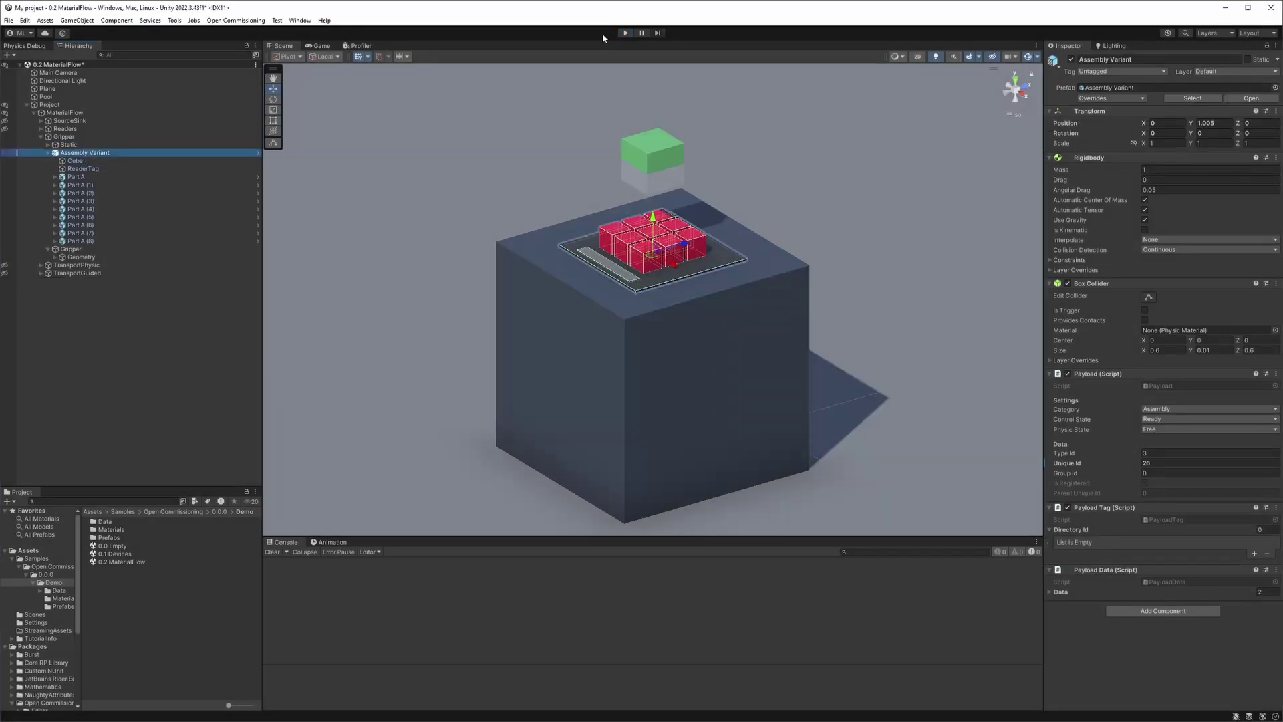
Step: Collapse and hide the Gripper group, and show and frame the TransportPhysic group in the scene instead
left_click(87, 249)
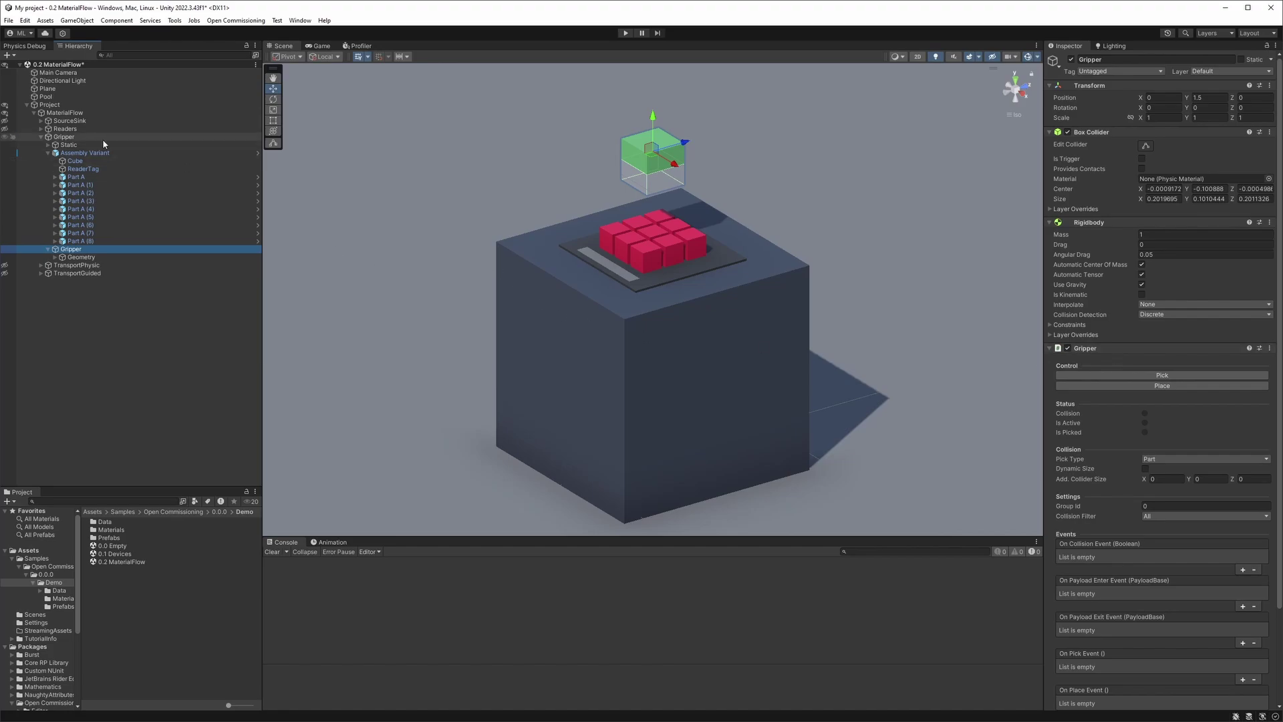
left_click(46, 137)
left_click(64, 137)
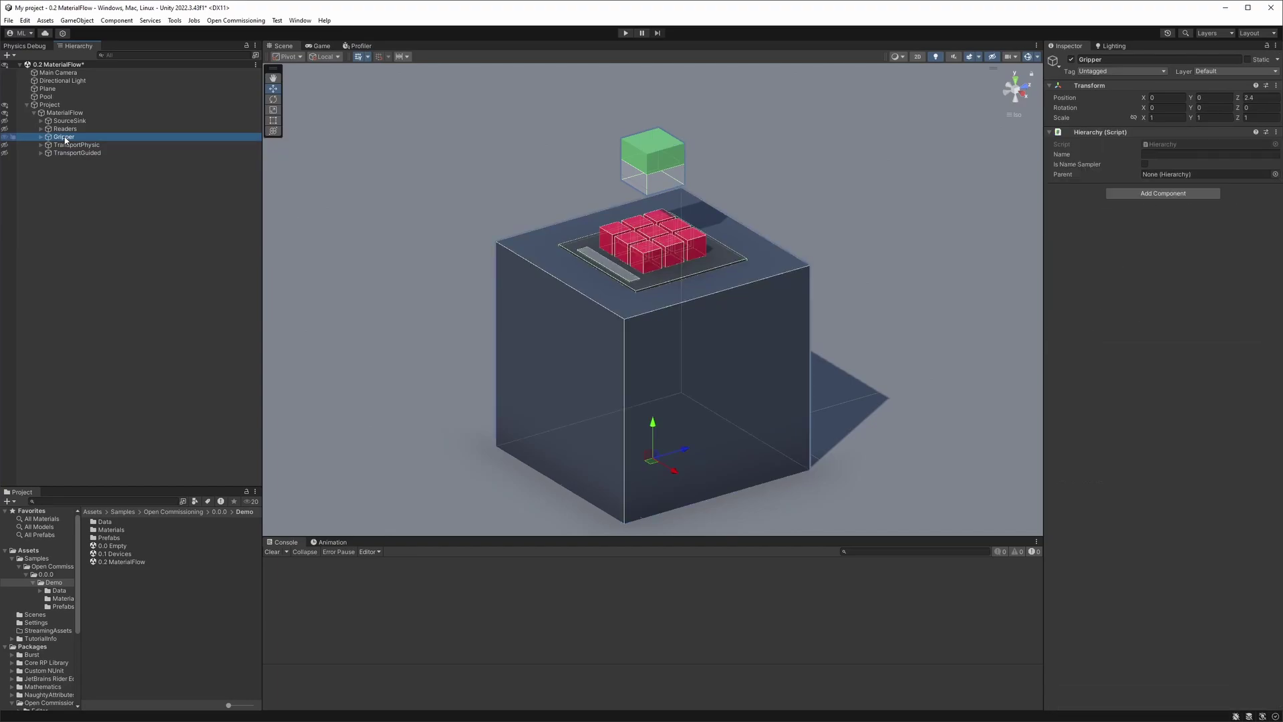
left_click(76, 145)
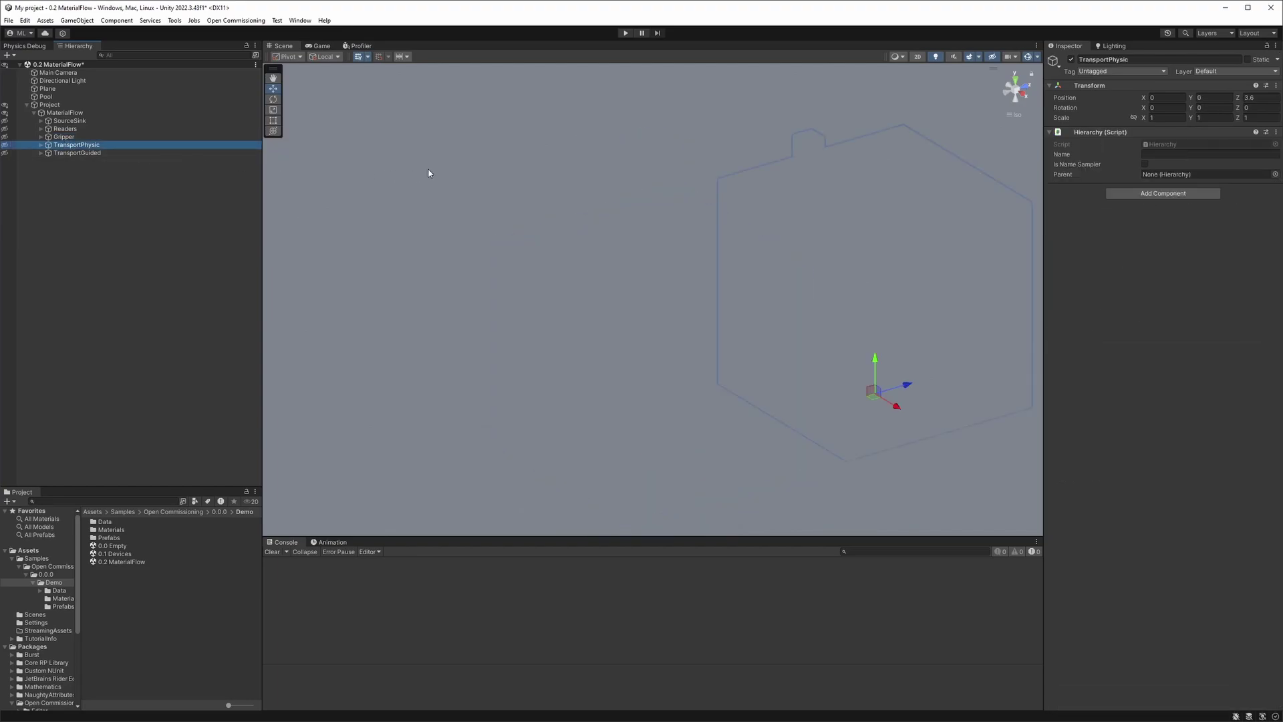
key("f")
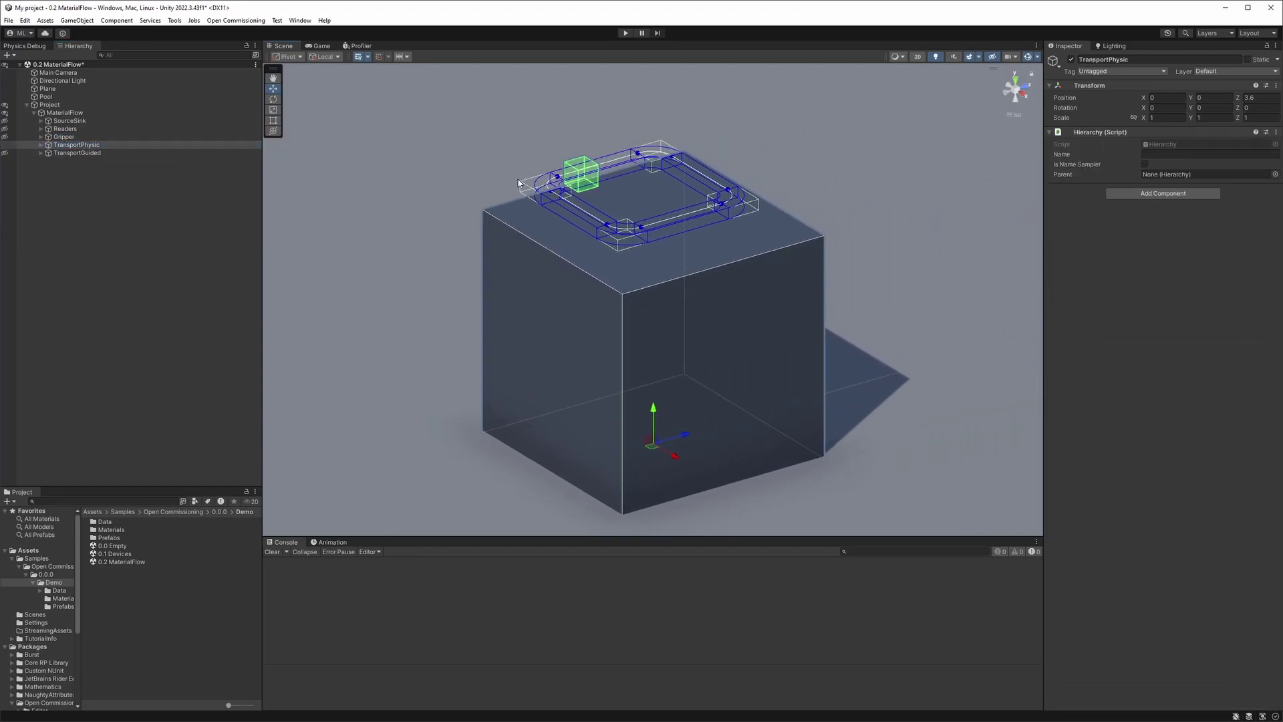
Step: Expand the TransportPhysic group and examine Transport Line's Transport Linear settings and its geometry up close
left_click(445, 171)
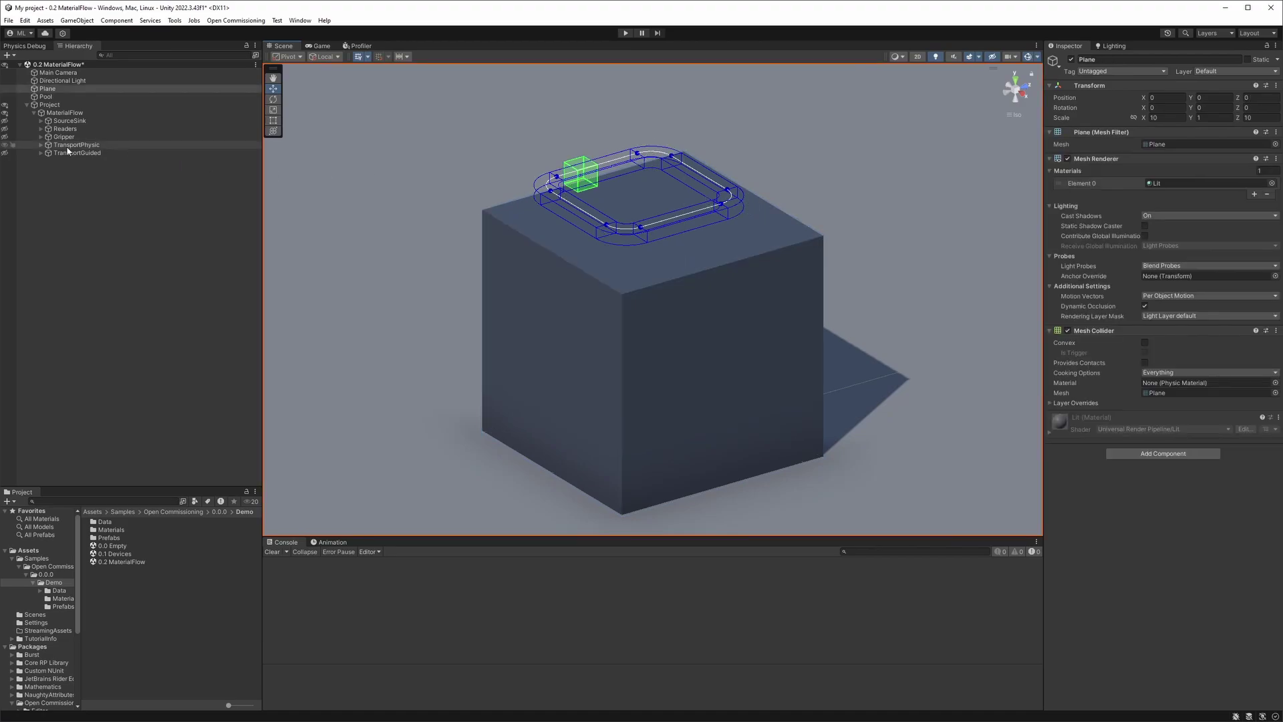
left_click(39, 145)
left_click(76, 145)
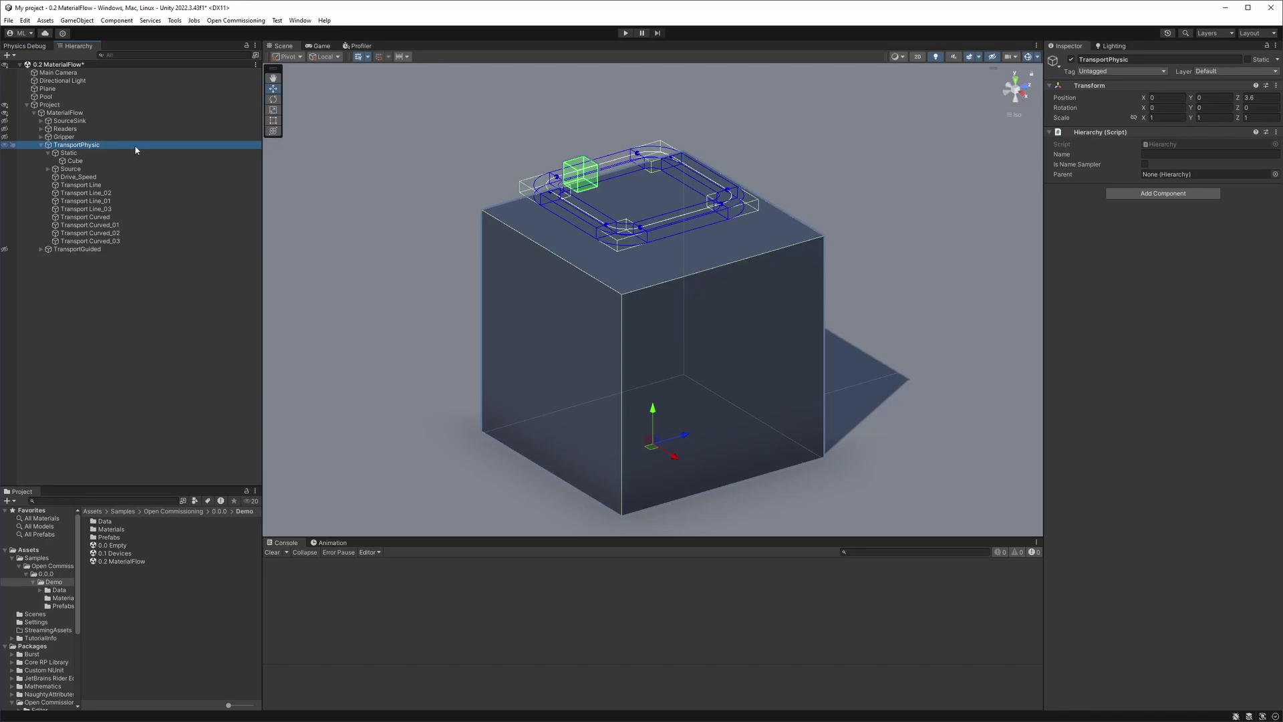
left_click(107, 185)
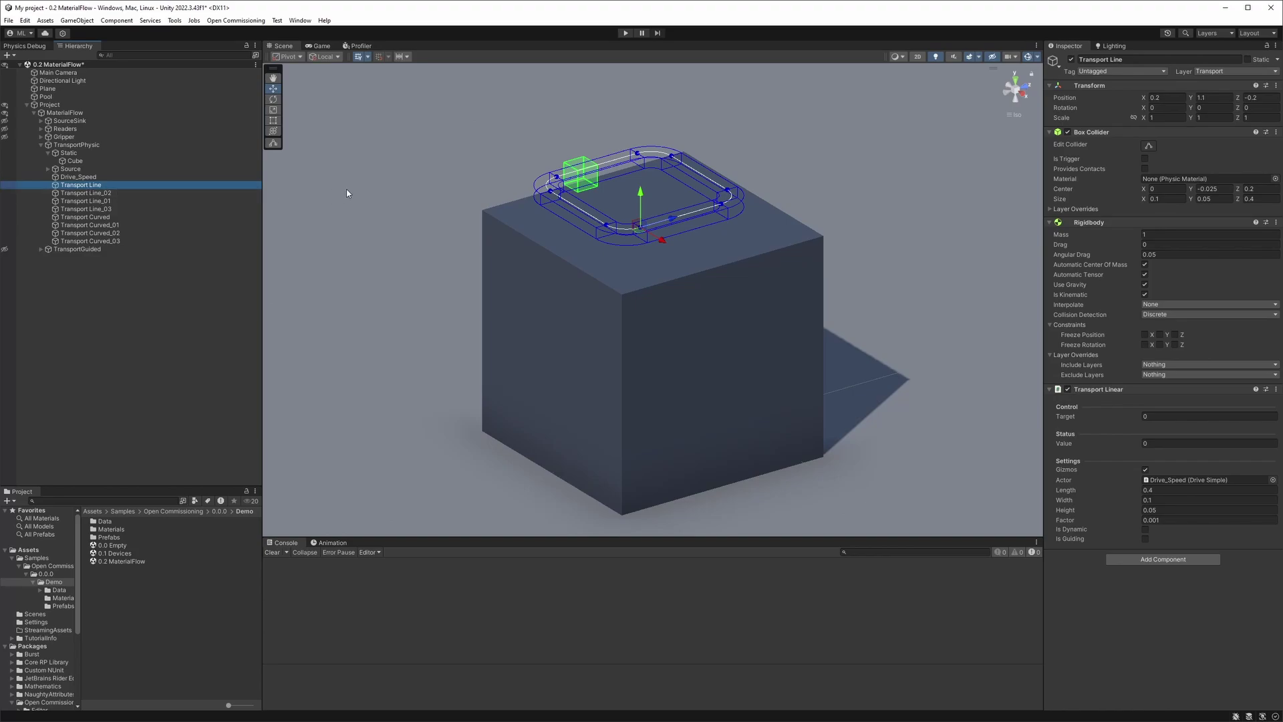
key("f")
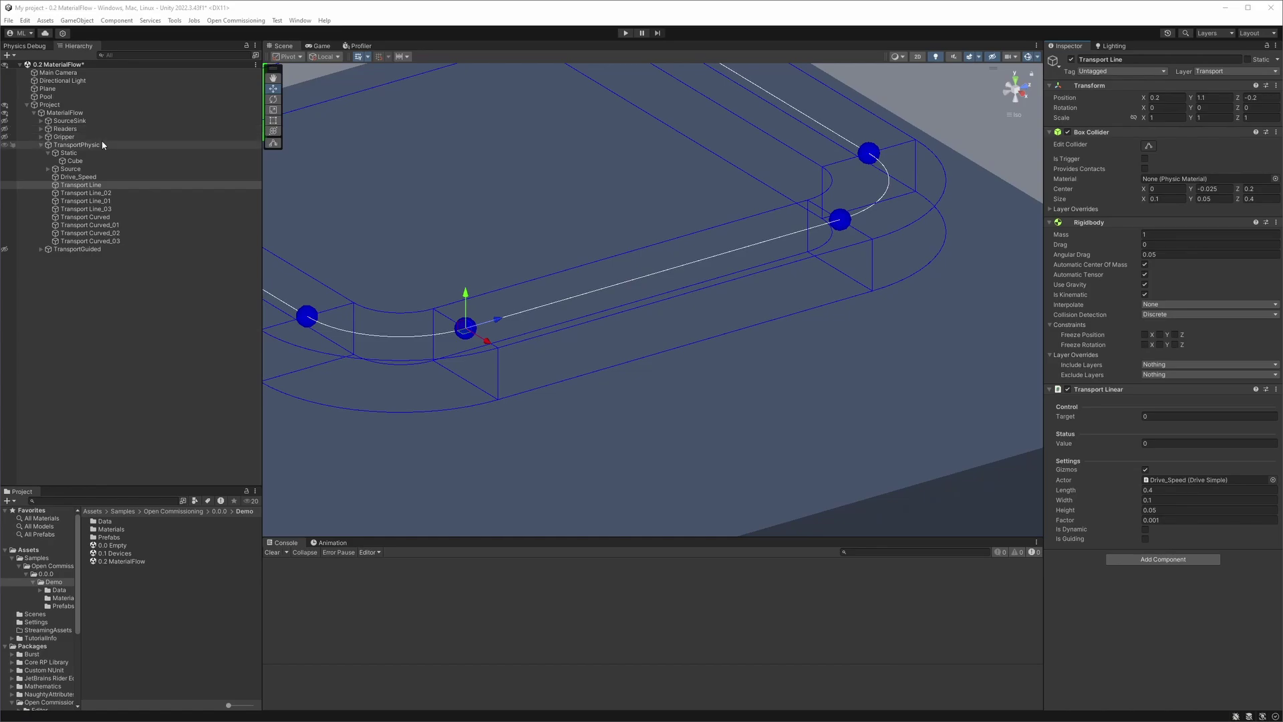
Step: Frame the whole TransportPhysic group, start play mode and inspect the Target and Value of Transport Line and Transport Line_03
left_click(154, 144)
key("f")
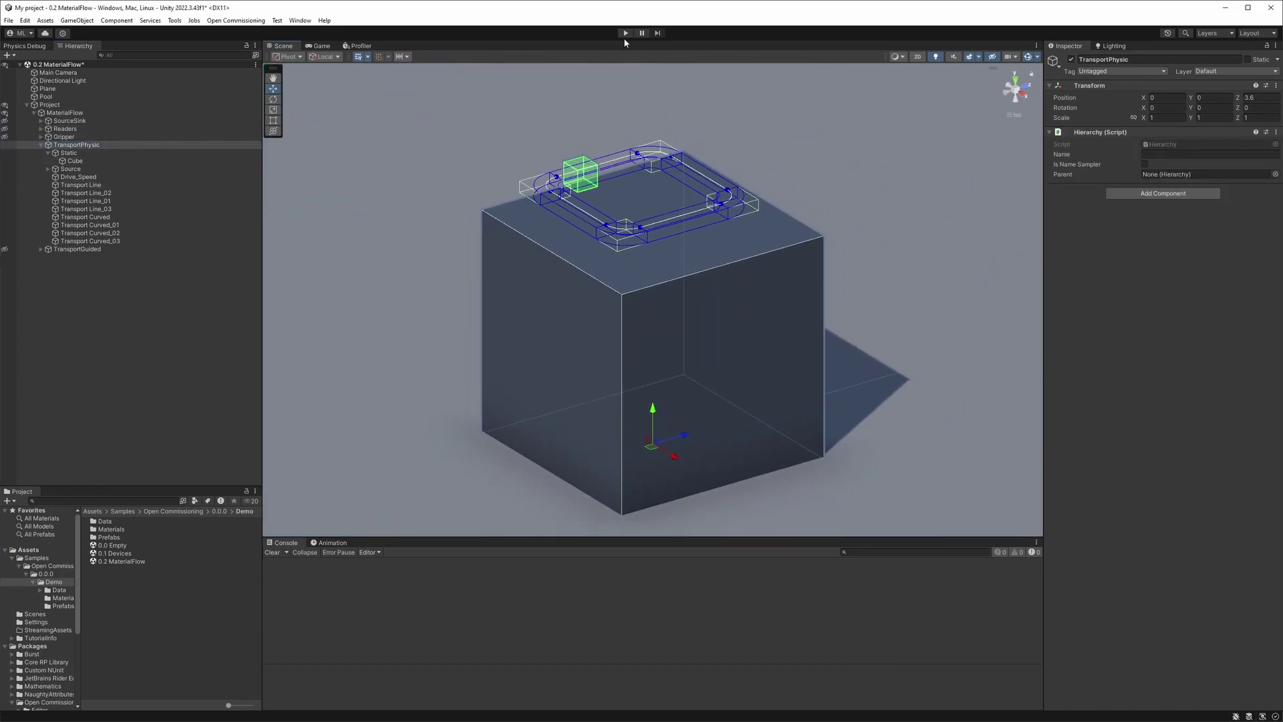
left_click(625, 33)
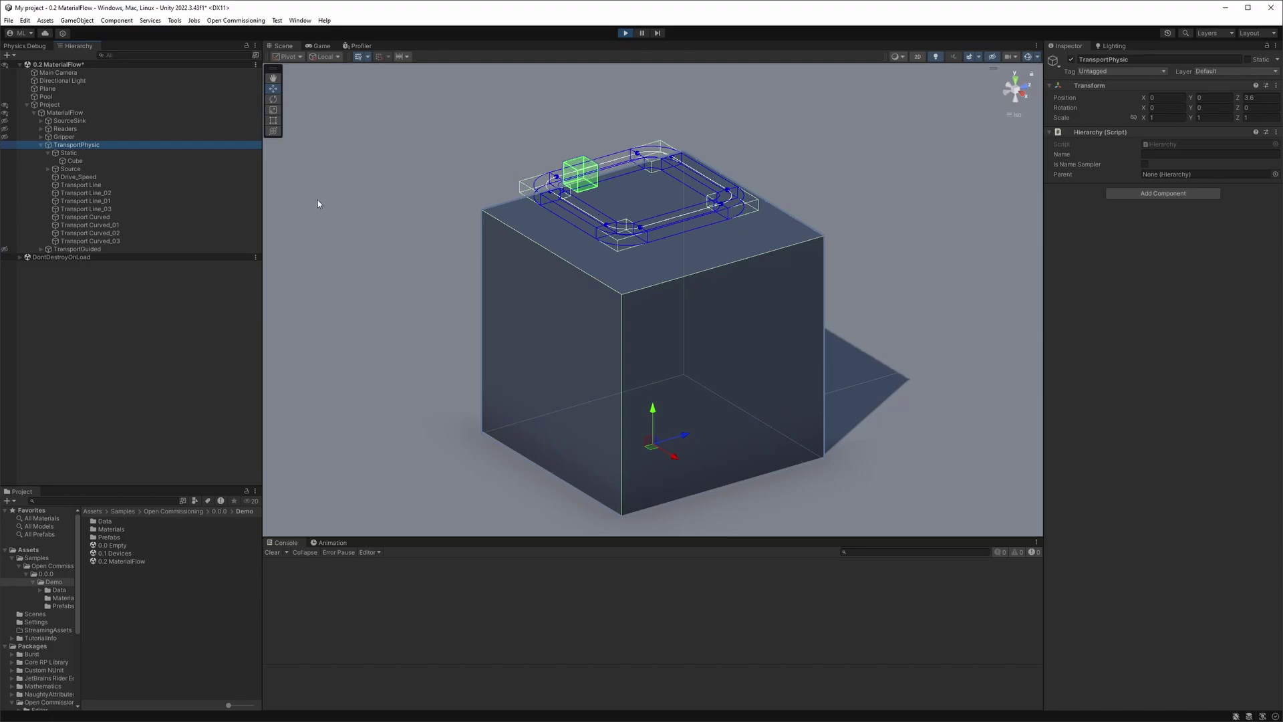
left_click(104, 185)
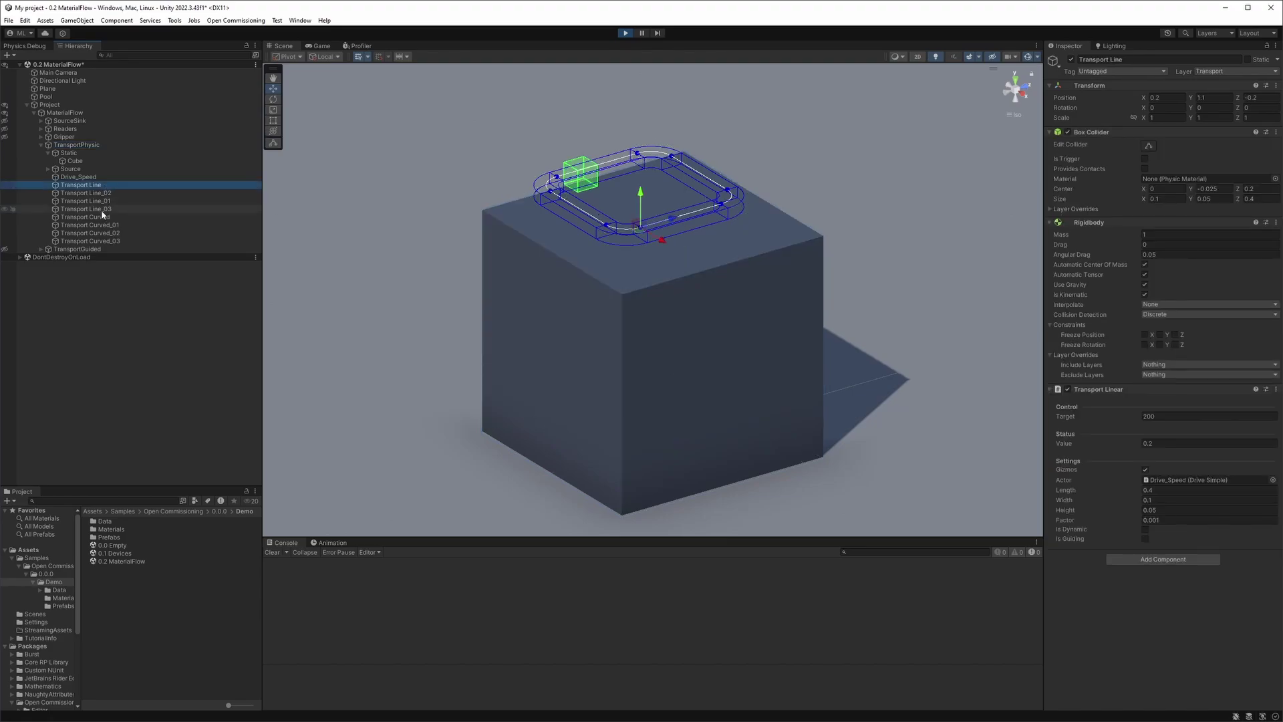
left_click(101, 210)
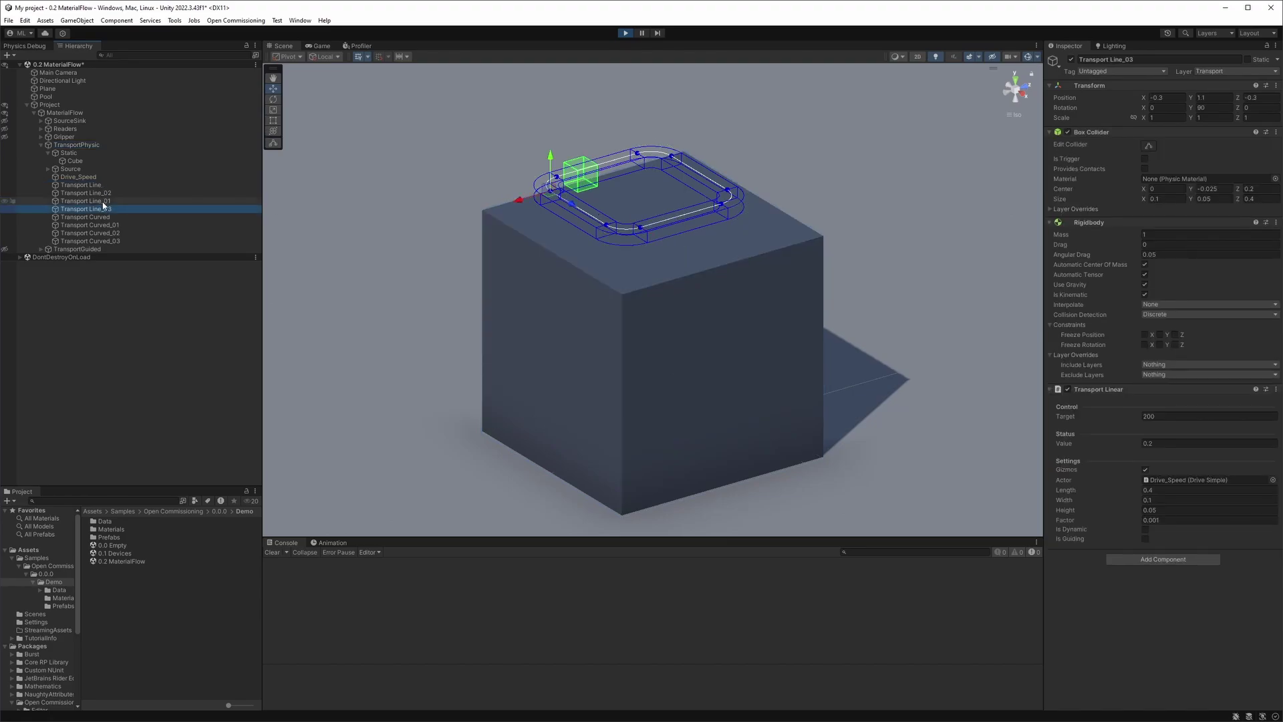
Step: Inspect the Transport Curved component settings of Transport Curved_01 and Transport Curved
left_click(96, 225)
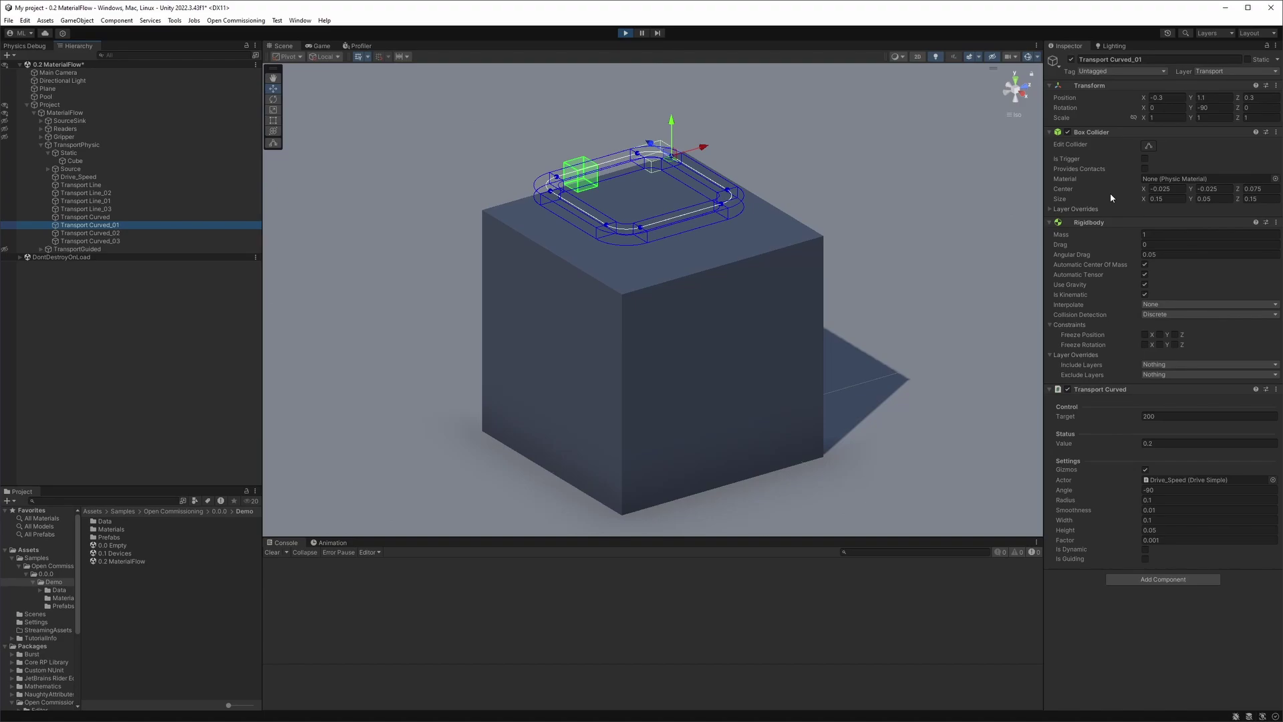
left_click(594, 147)
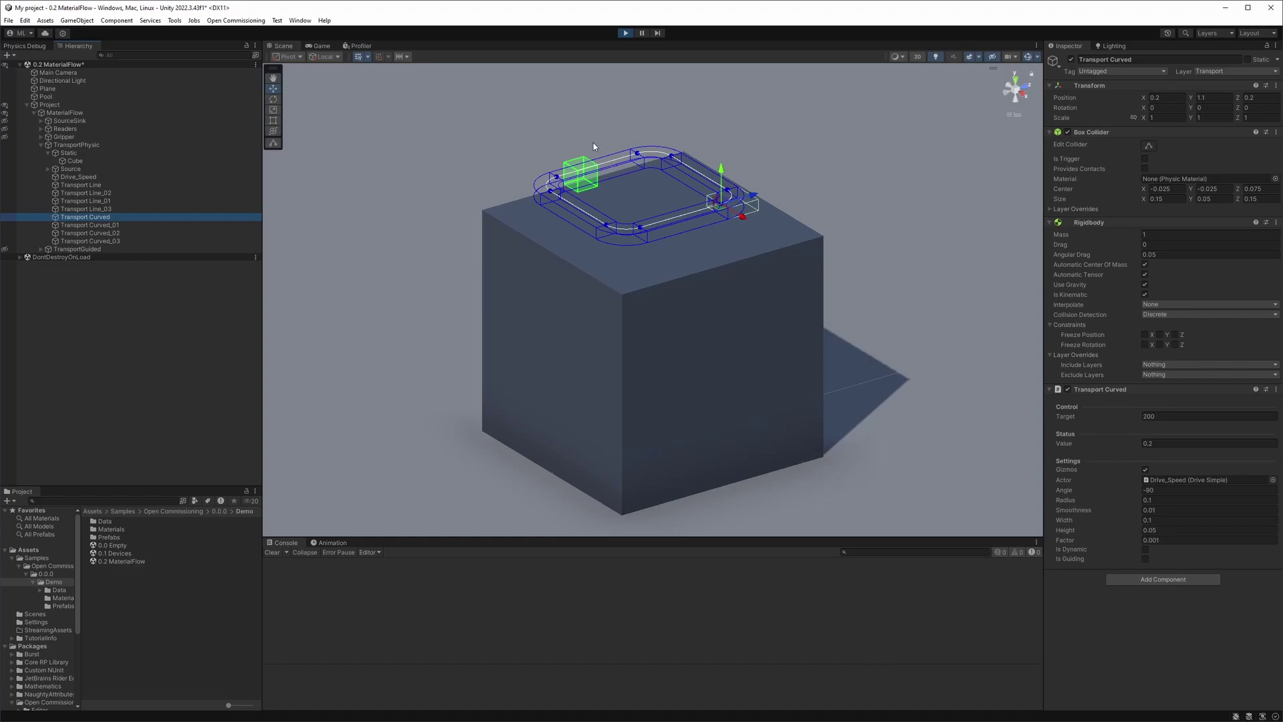
Step: Create four payload parts with Type ID 0 from the TransportPhysic group's Source so they travel around the transport loop
left_click(111, 169)
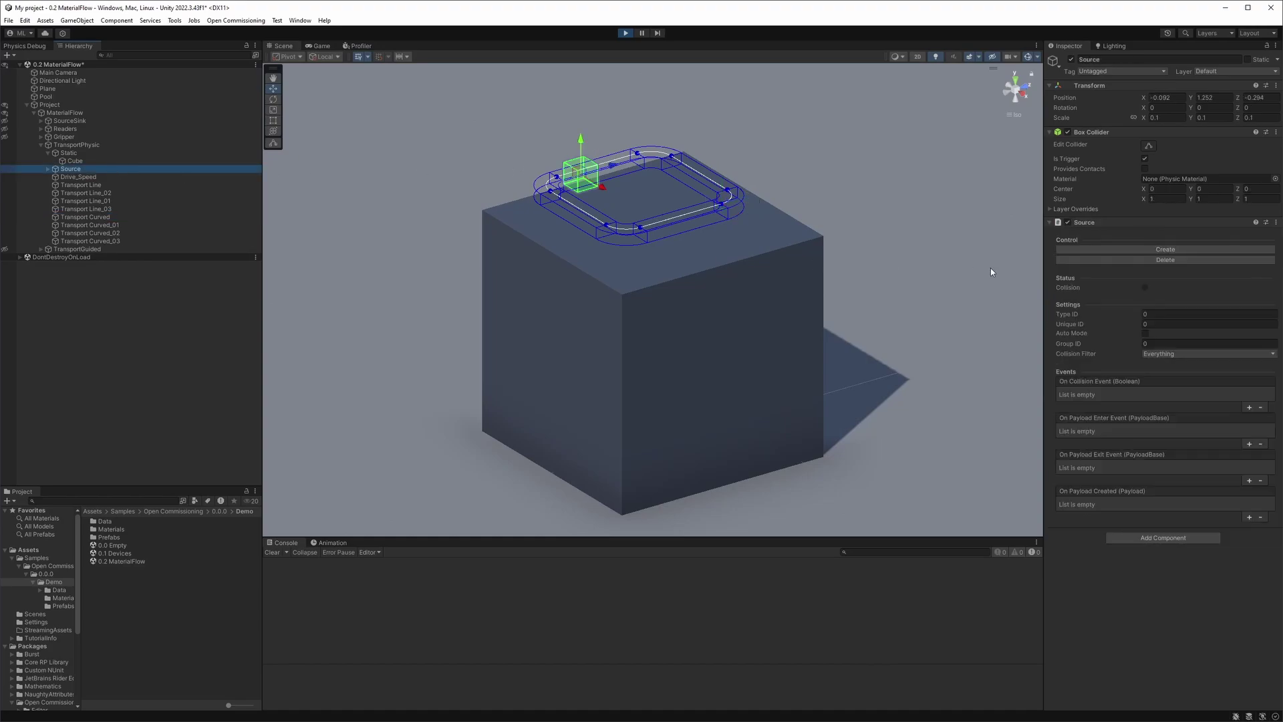
left_click(1131, 252)
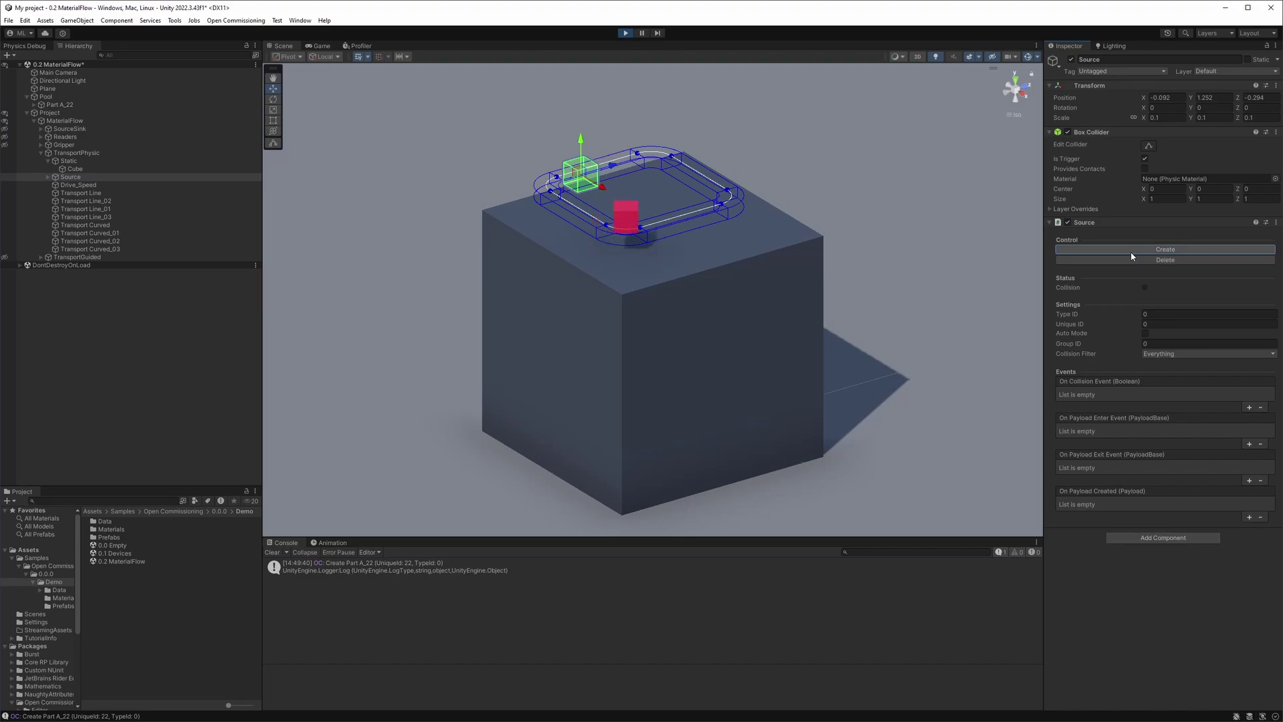
left_click(1132, 252)
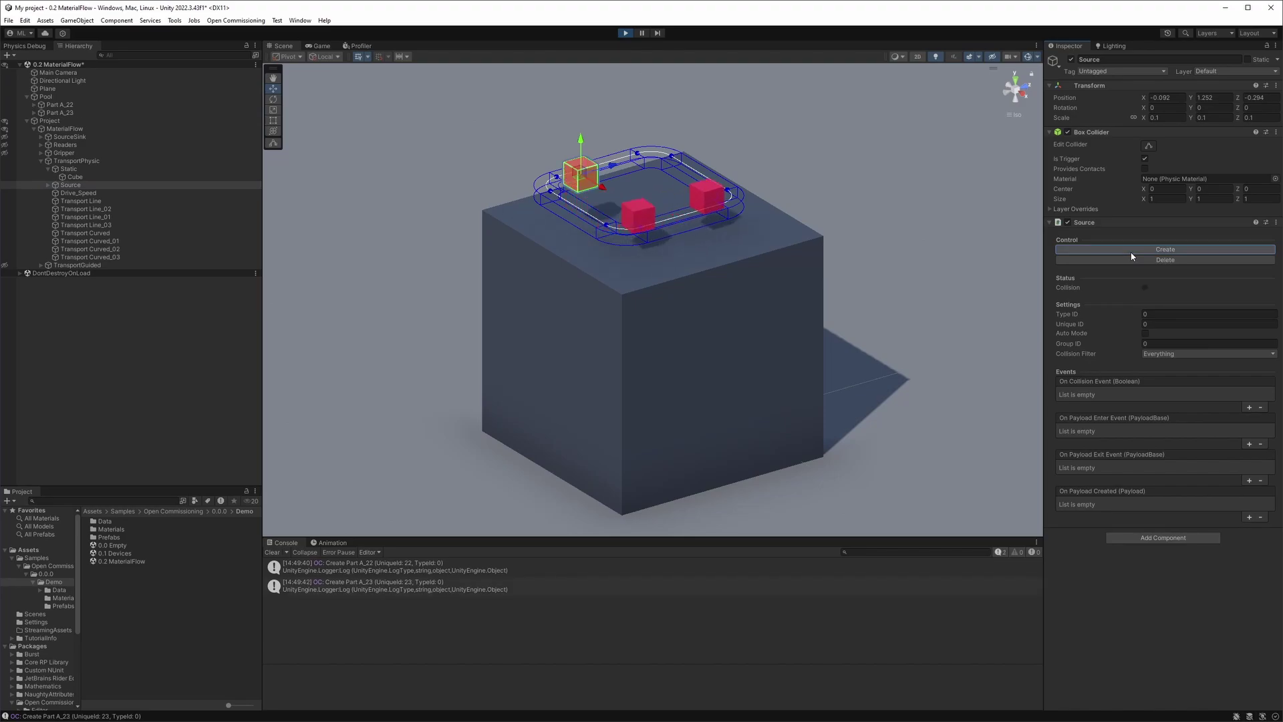
left_click(1132, 252)
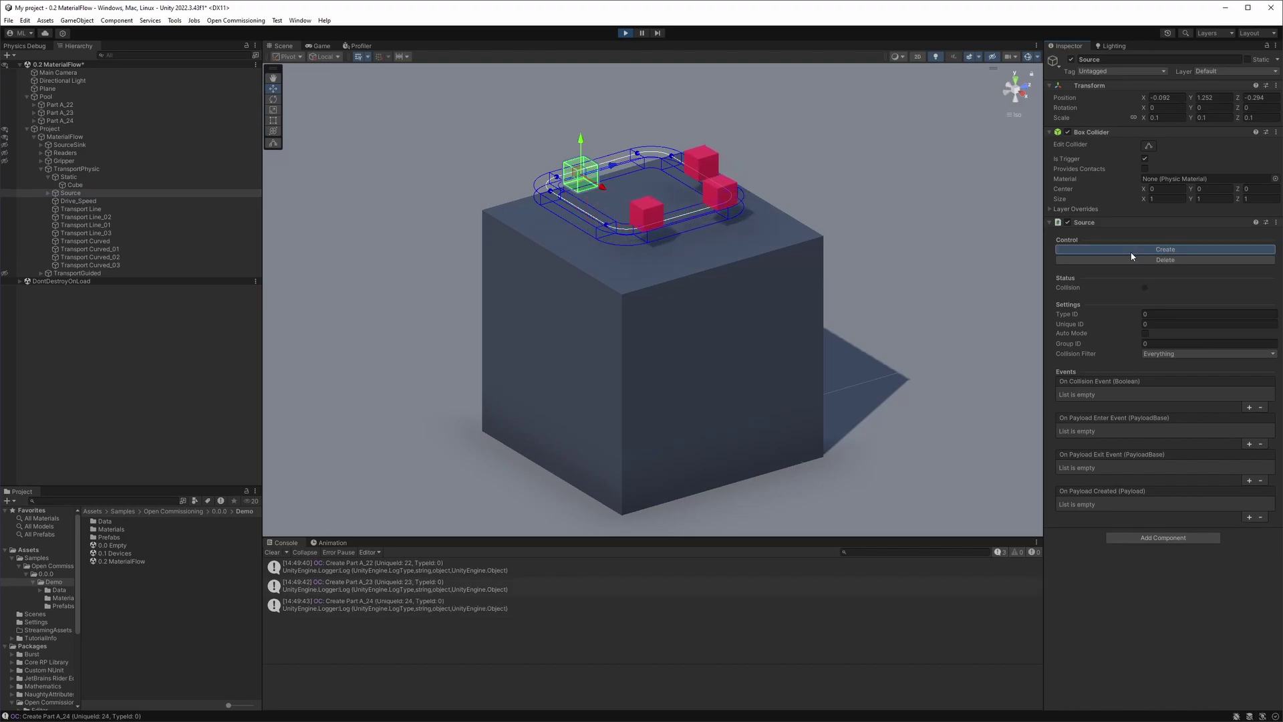
left_click(1132, 253)
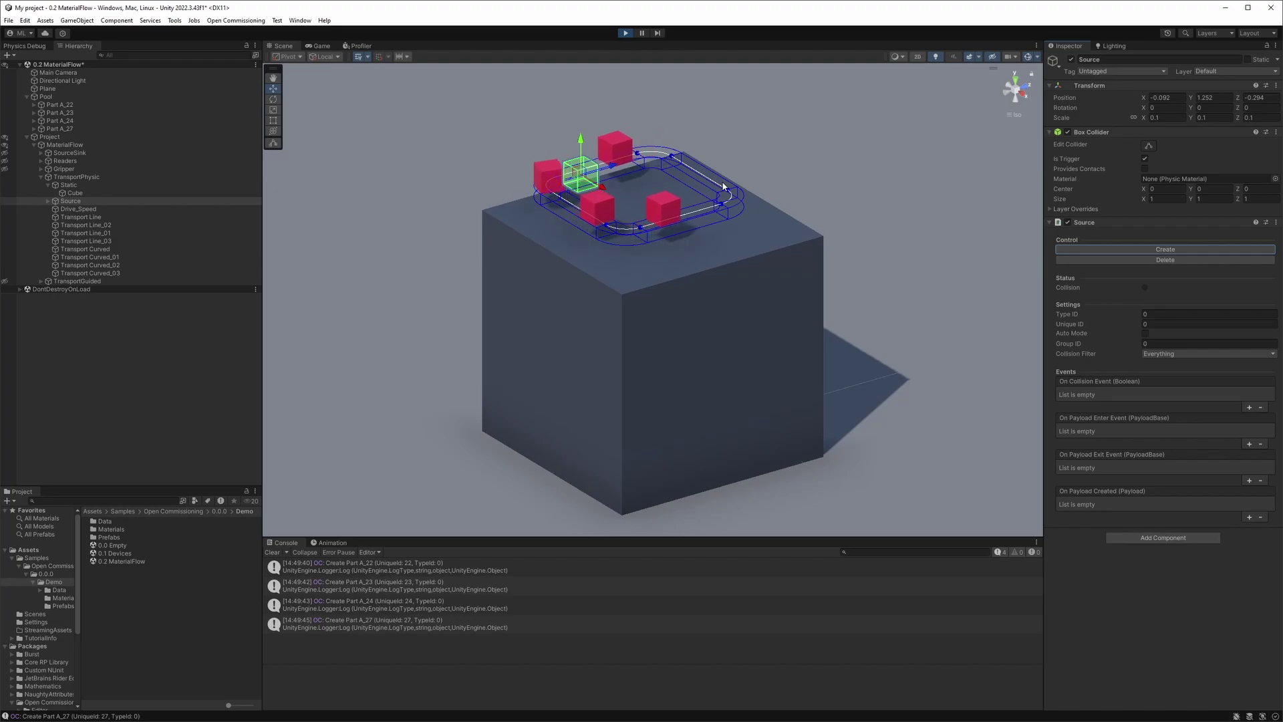
Step: Inspect the Target, Value and Actor of Transport Line, Transport Line_02 and Transport Curved while the parts circulate
left_click(77, 217)
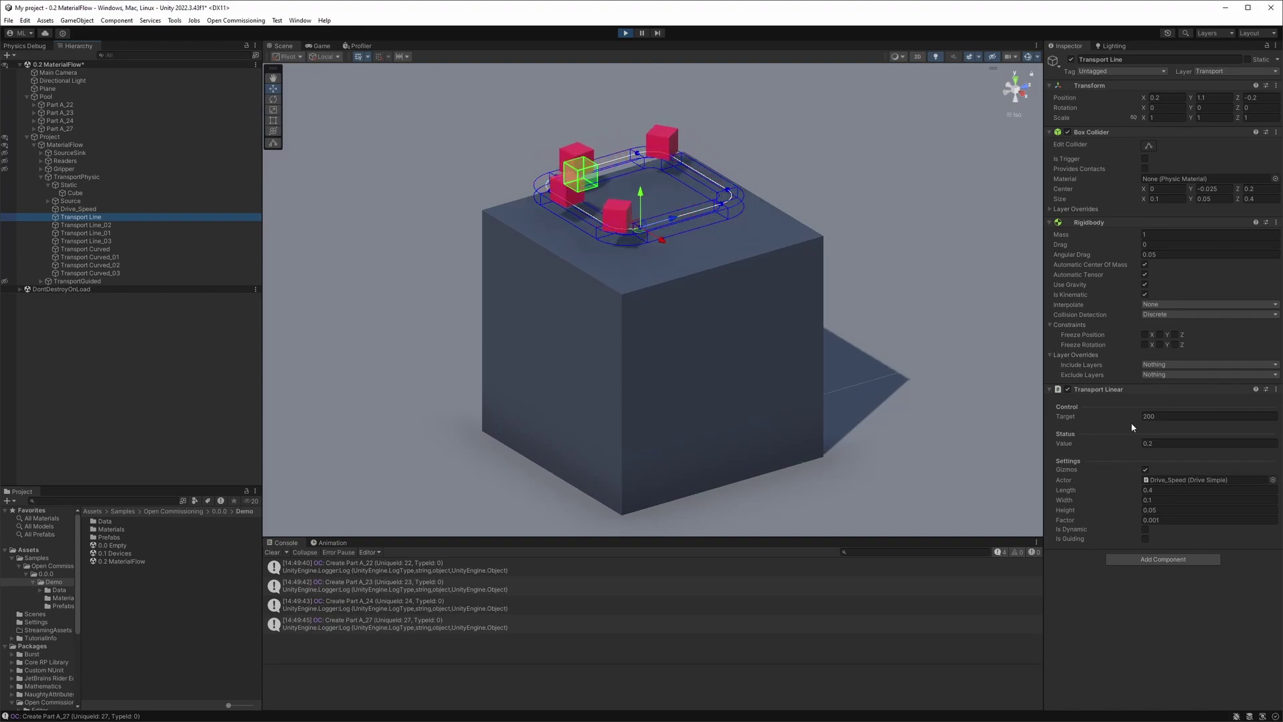
left_click(86, 225)
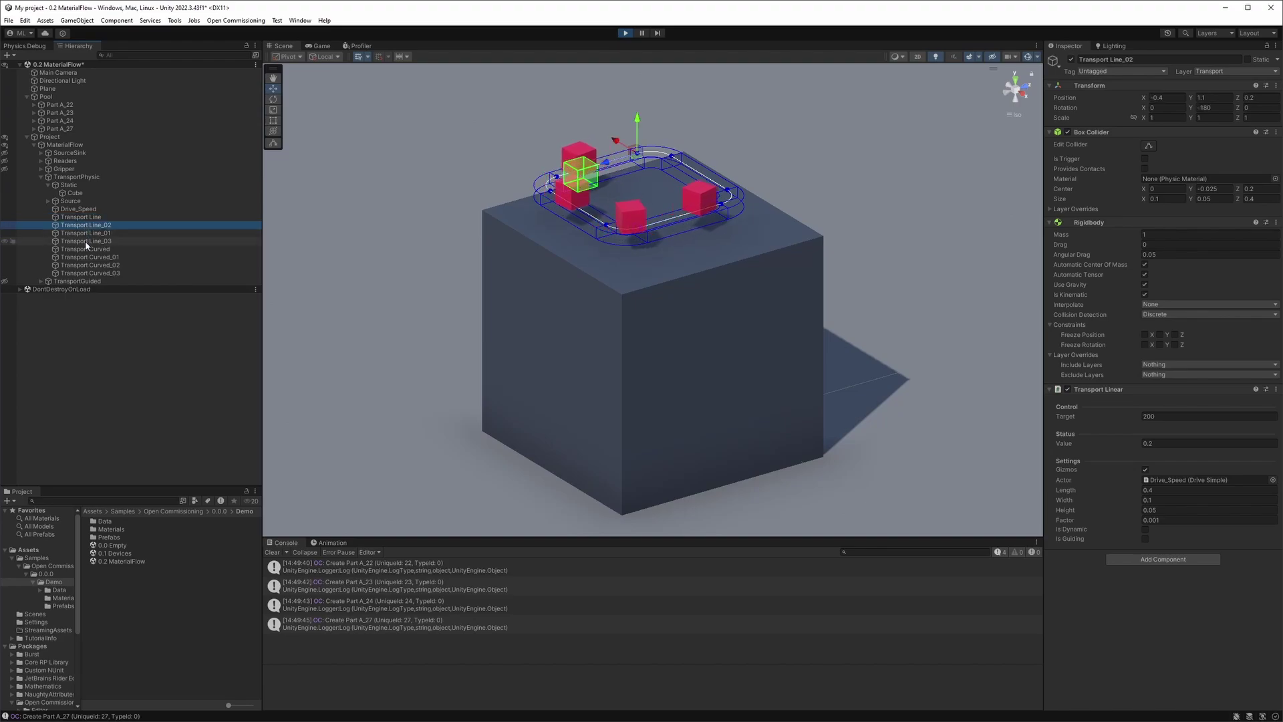
left_click(86, 249)
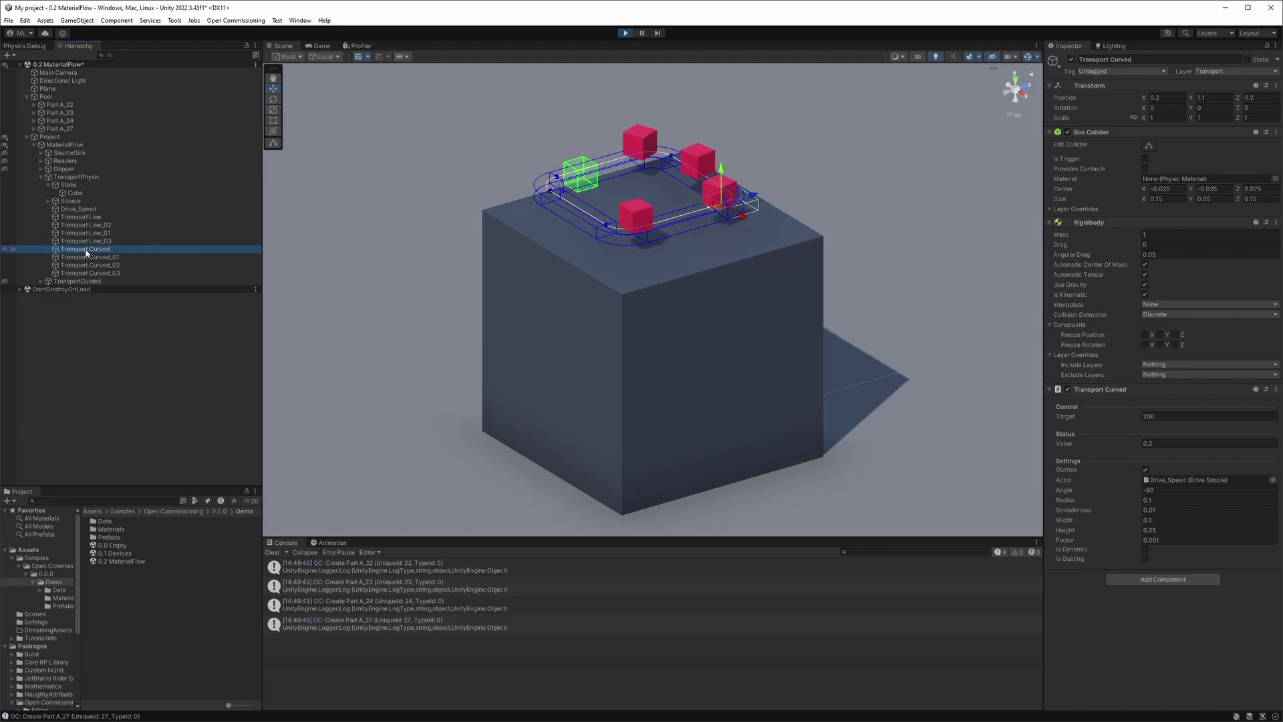
Step: Switch Drive_Speed from forward to backward to reverse the parts' travel, then stop the drive and end play mode
left_click(79, 208)
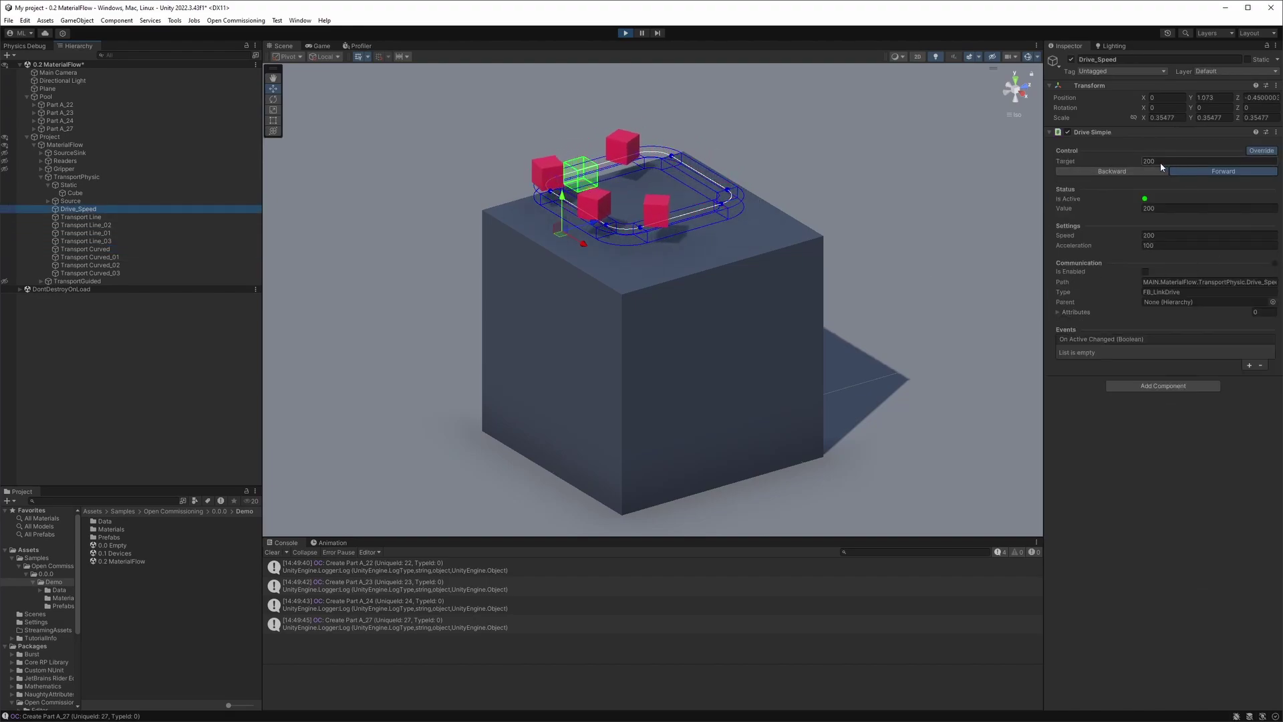
left_click(1204, 172)
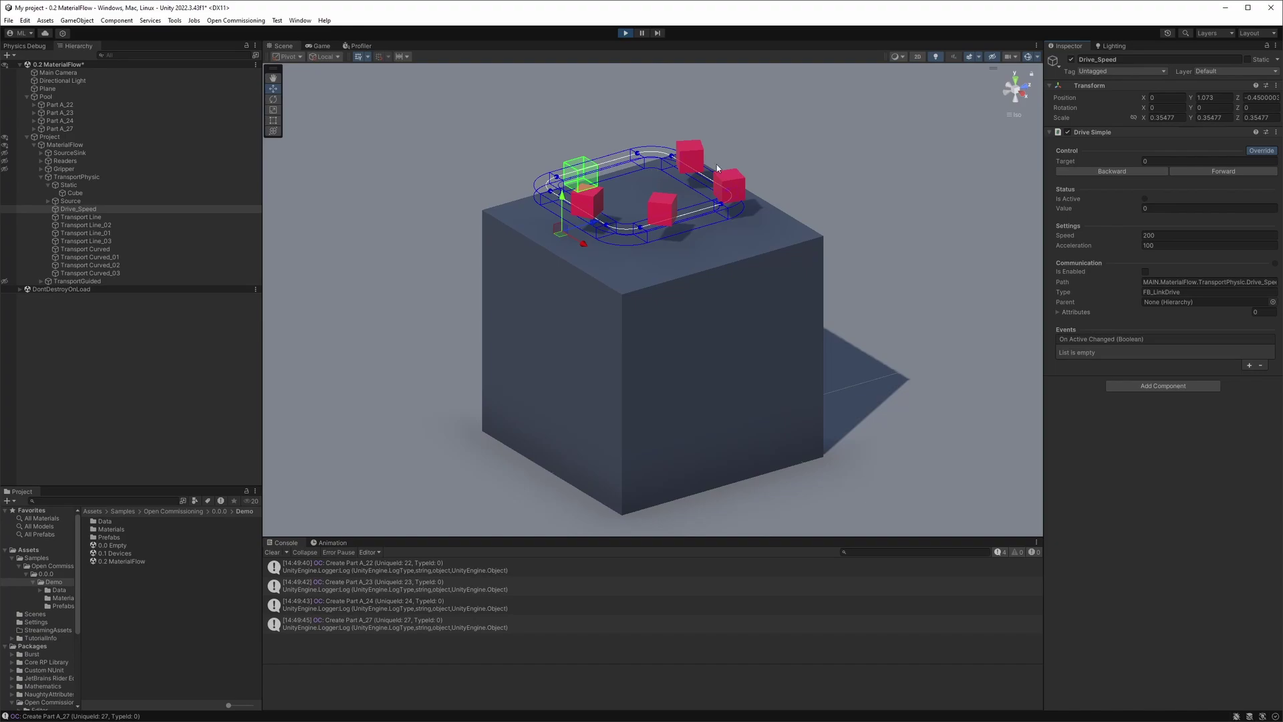
left_click(1109, 173)
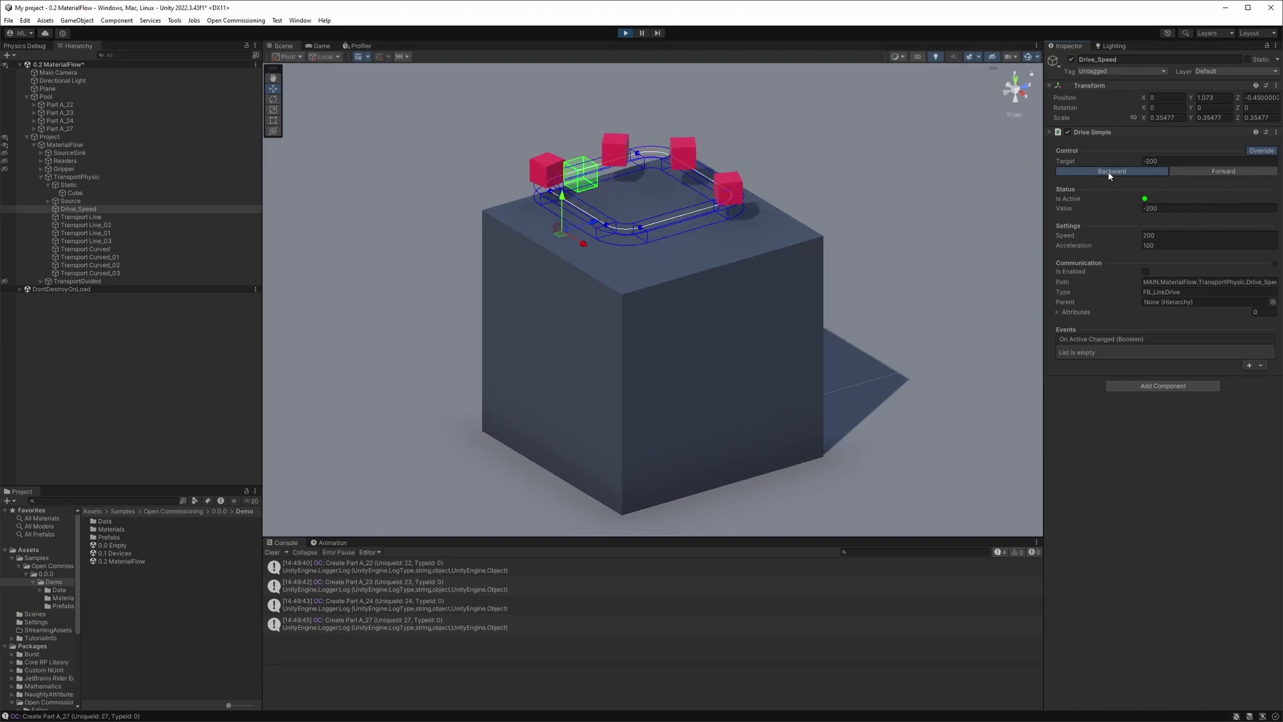
left_click(1110, 173)
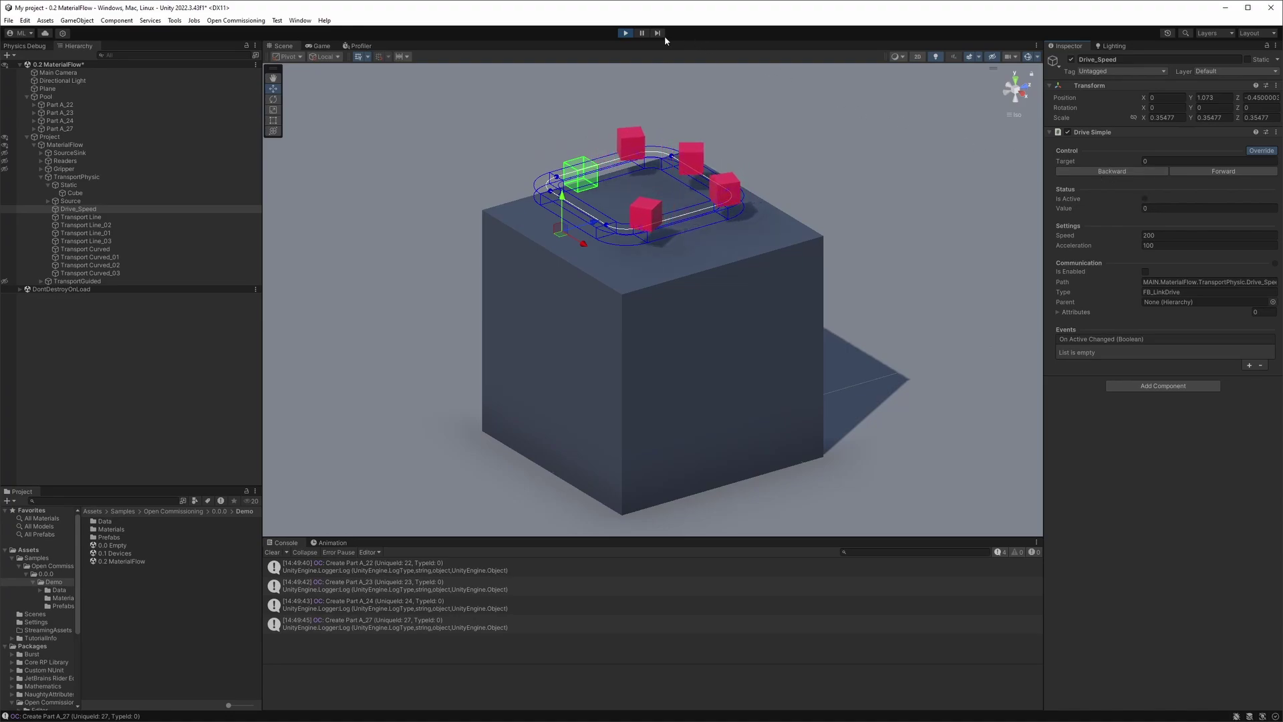
left_click(627, 33)
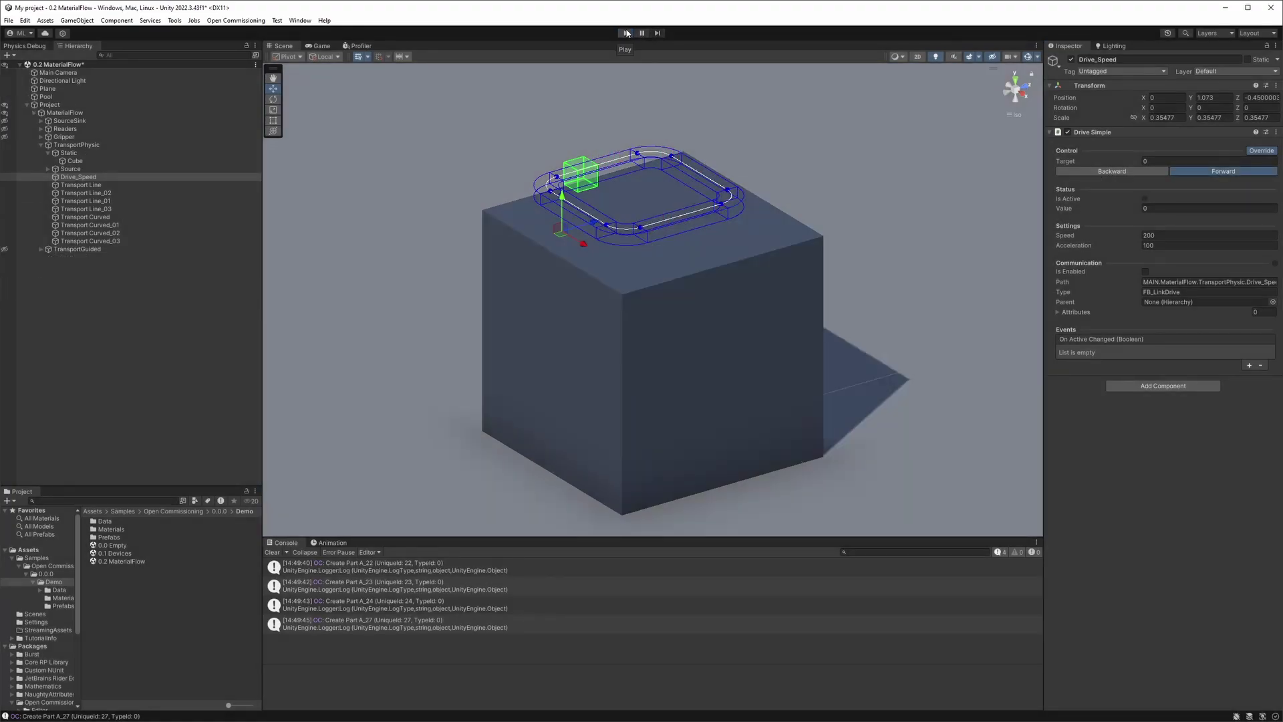